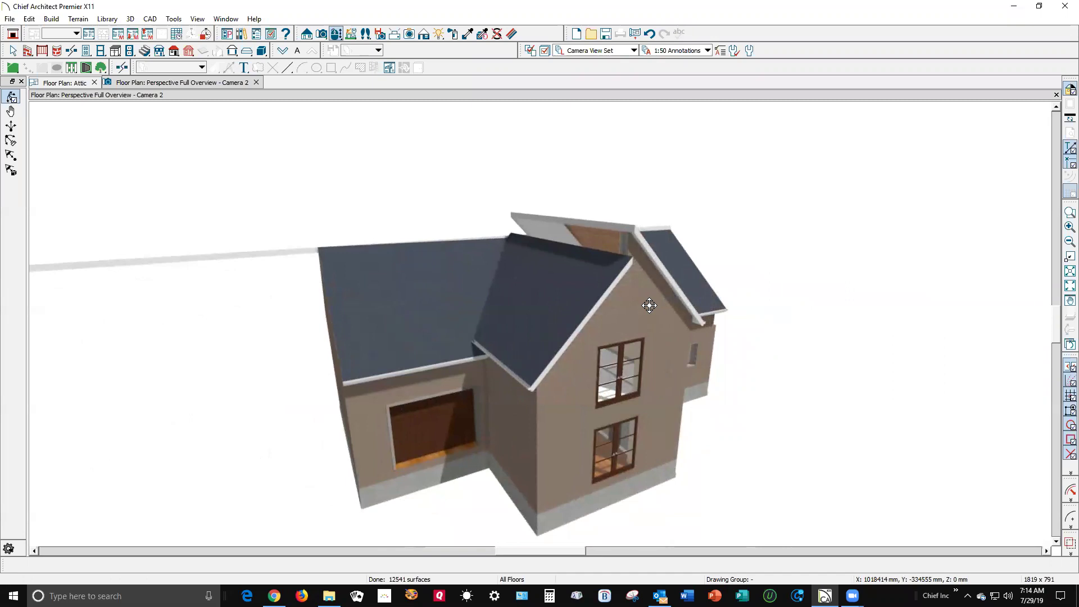
Check the height and pitch settings of the two opposing main roof planes in the 3D view.
{"action": "left_click_drag", "start_coordinate": [503, 305], "coordinate": [575, 304]}
{"action": "left_click_drag", "start_coordinate": [508, 320], "coordinate": [571, 342]}
{"action": "key", "text": "space"}
{"action": "left_click", "coordinate": [520, 345]}
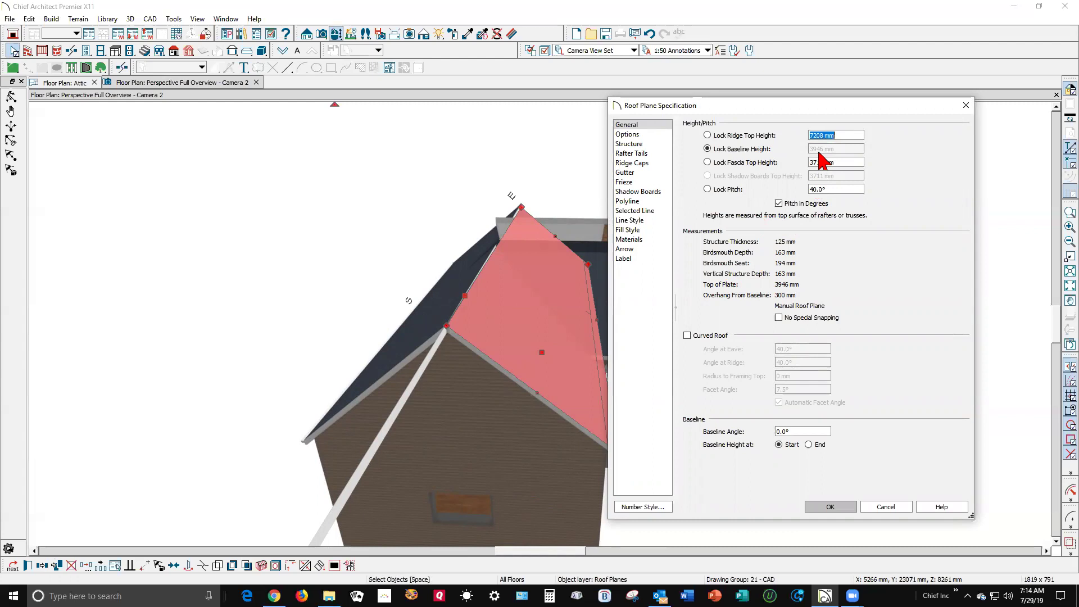
{"action": "left_click", "coordinate": [885, 508]}
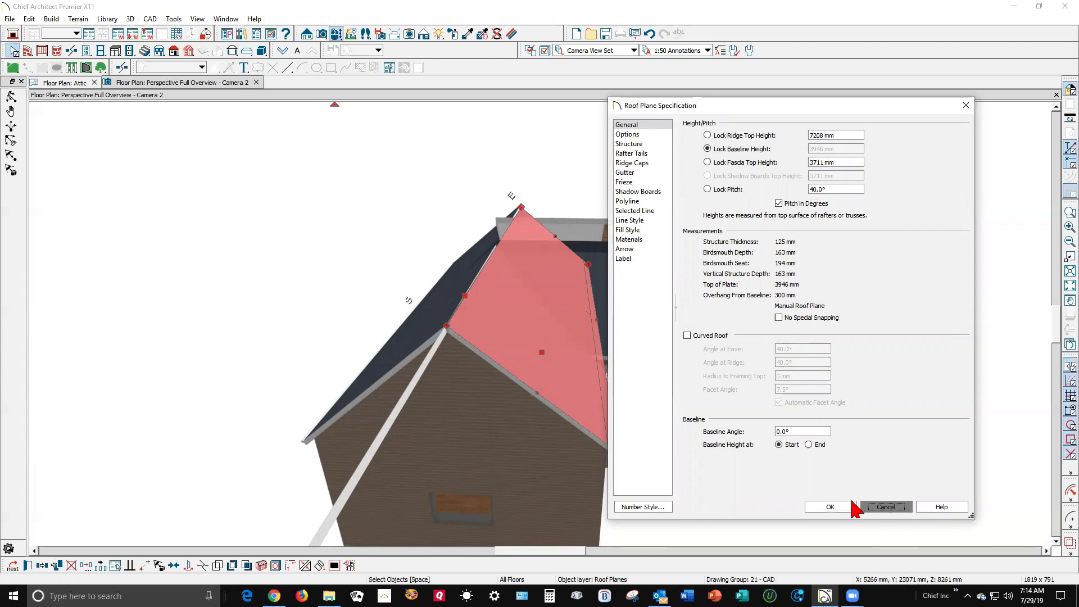
{"action": "left_click", "coordinate": [437, 331]}
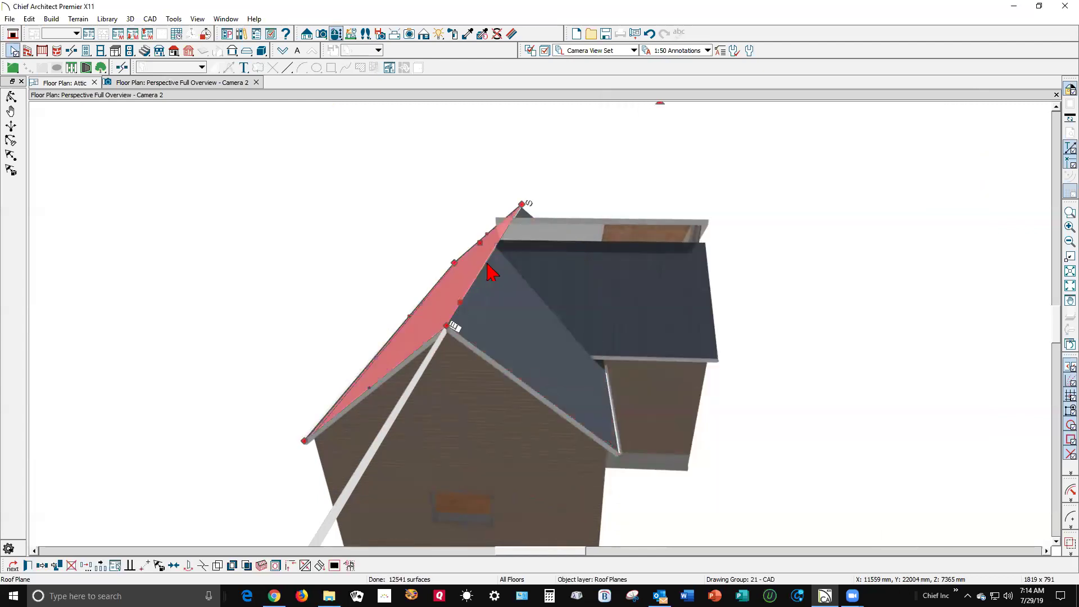
{"action": "double_click", "coordinate": [475, 277]}
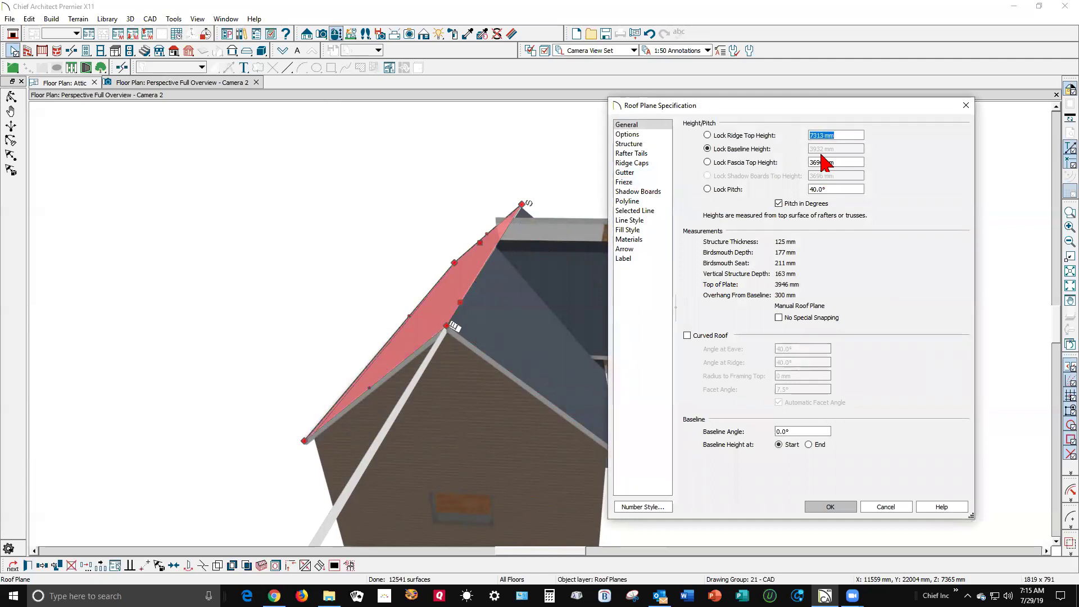
{"action": "left_click", "coordinate": [887, 507]}
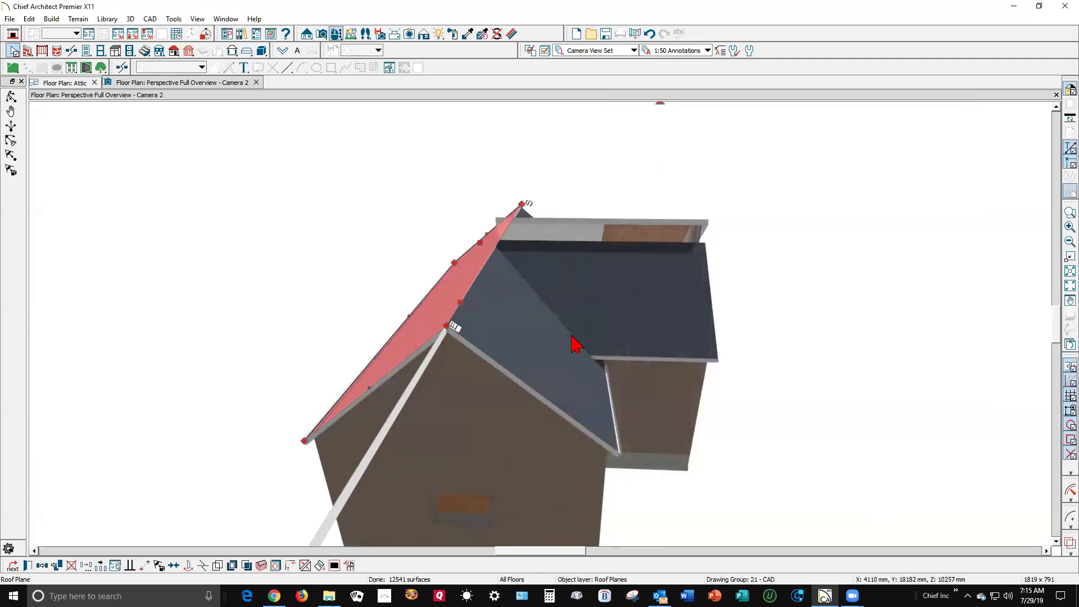
Copy the baseline height from the main roof plane that intersects the cross gable, leaving that plane's specification unchanged.
{"action": "left_click", "coordinate": [493, 326]}
{"action": "double_click", "coordinate": [511, 331]}
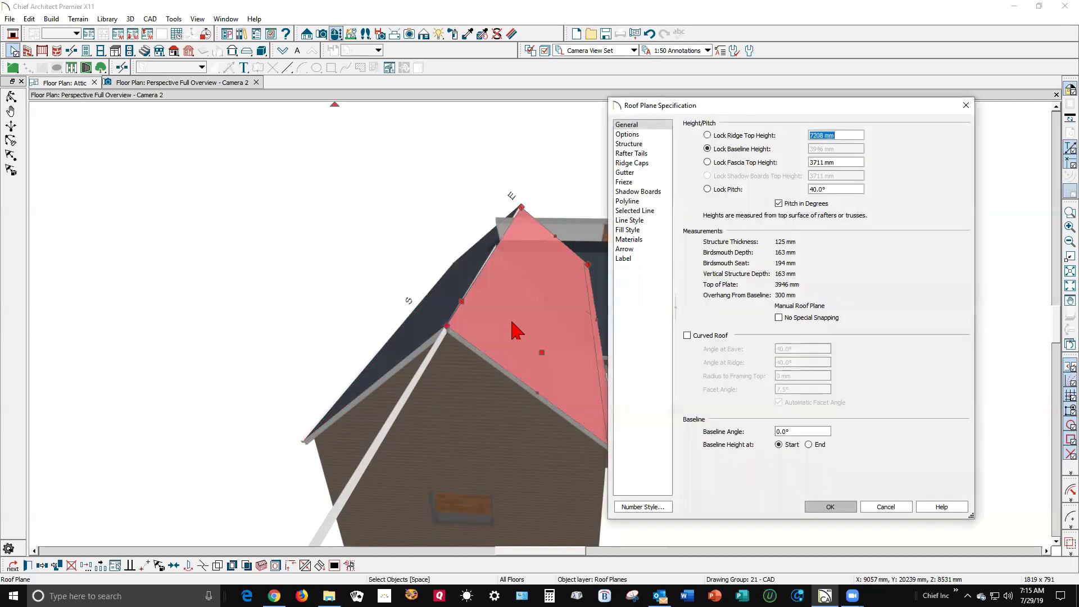
{"action": "left_click", "coordinate": [709, 189]}
{"action": "left_click", "coordinate": [854, 148]}
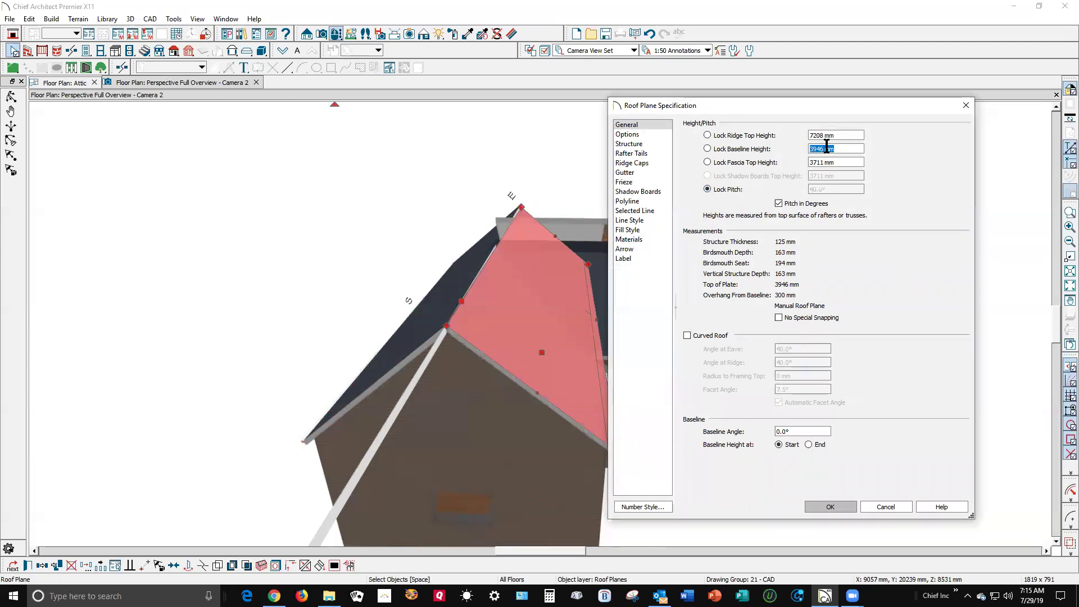
{"action": "right_click", "coordinate": [826, 147]}
{"action": "left_click", "coordinate": [866, 197]}
{"action": "left_click", "coordinate": [880, 508]}
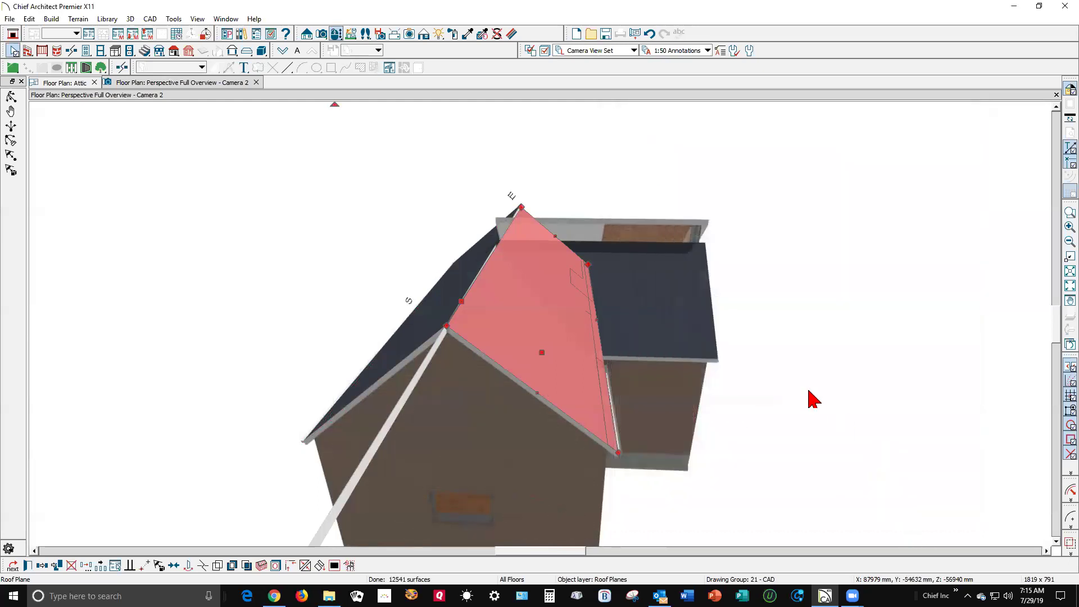
Lock the pitch of the opposite main roof plane and set its baseline height to 3946 mm.
{"action": "left_click", "coordinate": [421, 340]}
{"action": "double_click", "coordinate": [422, 343]}
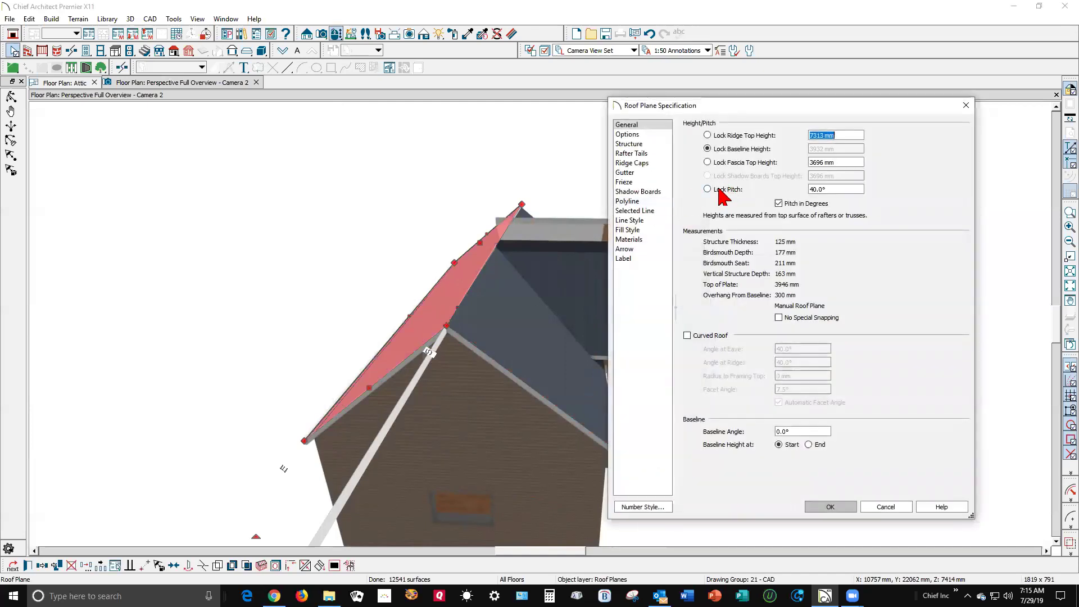
{"action": "left_click", "coordinate": [712, 189]}
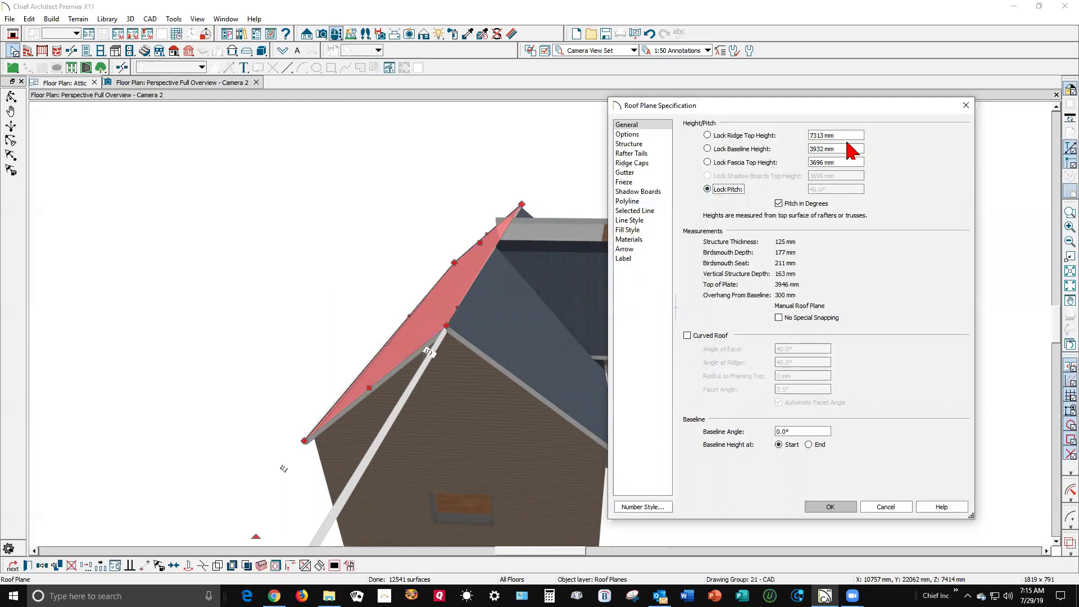
{"action": "left_click", "coordinate": [847, 149]}
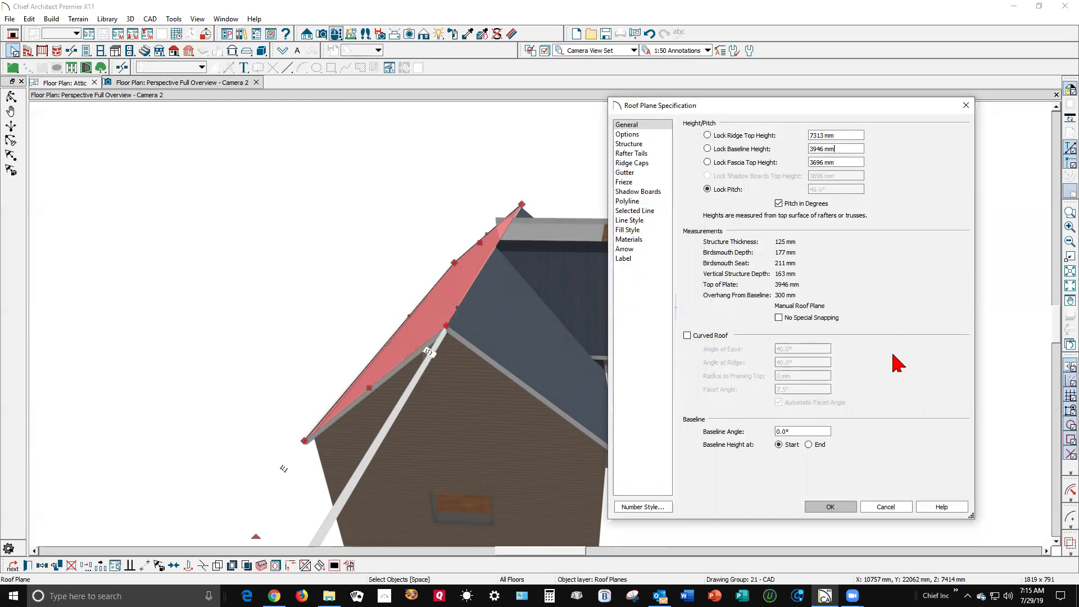
{"action": "left_click", "coordinate": [831, 507]}
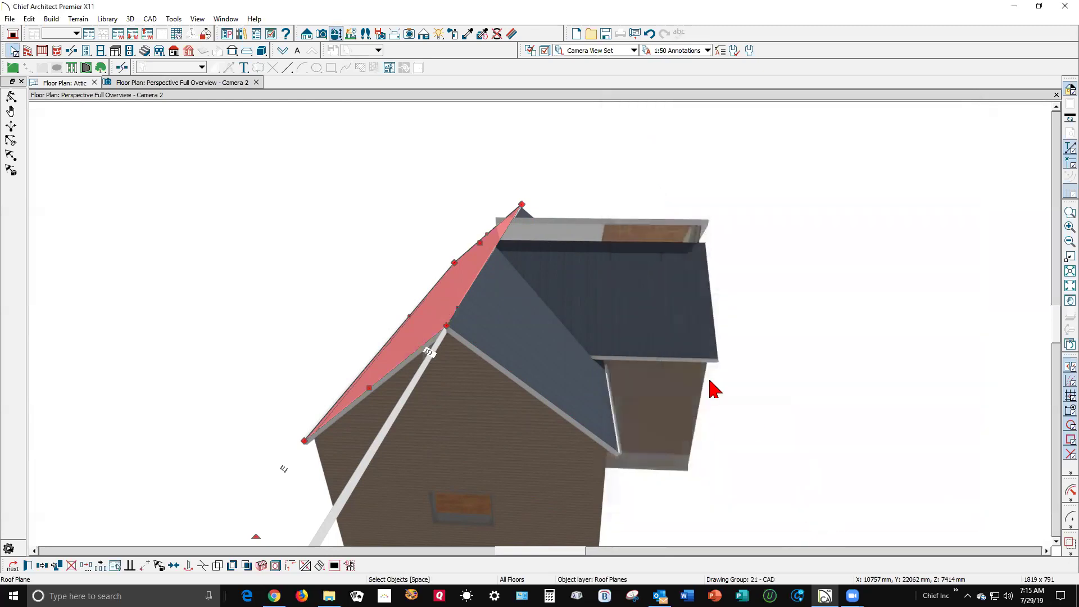
Check the height and pitch settings of the lower cross gable roof plane.
{"action": "left_click", "coordinate": [679, 302]}
{"action": "double_click", "coordinate": [646, 360]}
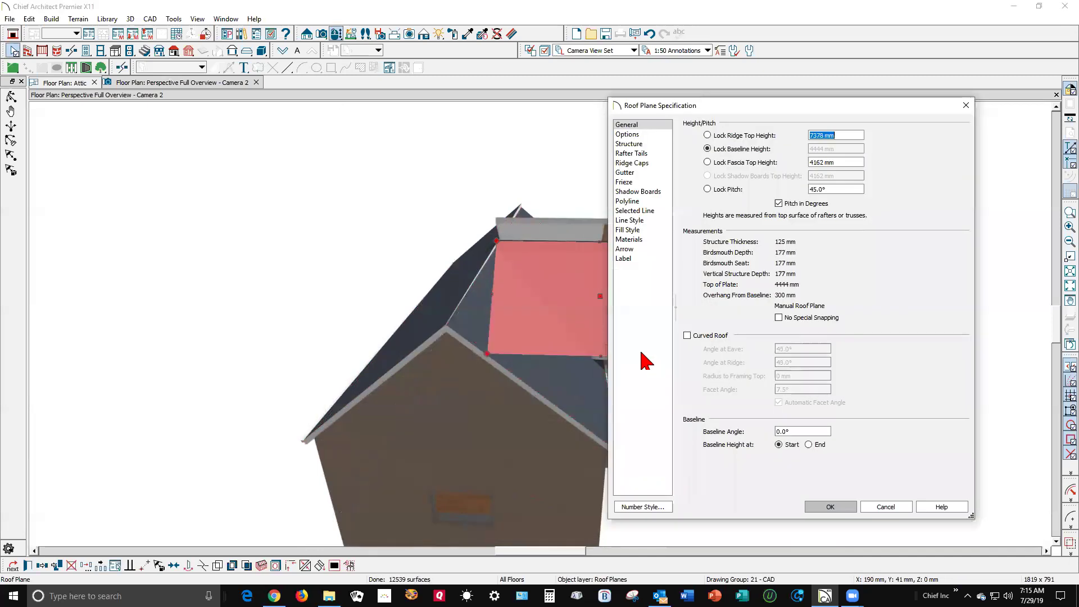
{"action": "left_click_drag", "start_coordinate": [776, 111], "coordinate": [776, 106]}
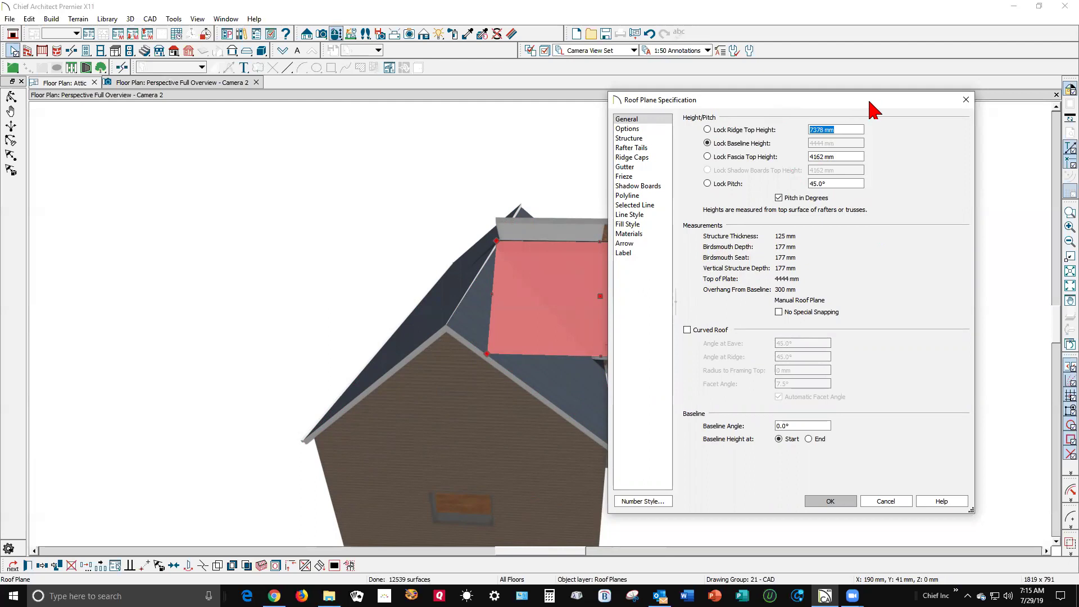
{"action": "left_click_drag", "start_coordinate": [870, 104], "coordinate": [933, 97]}
{"action": "left_click", "coordinate": [949, 495]}
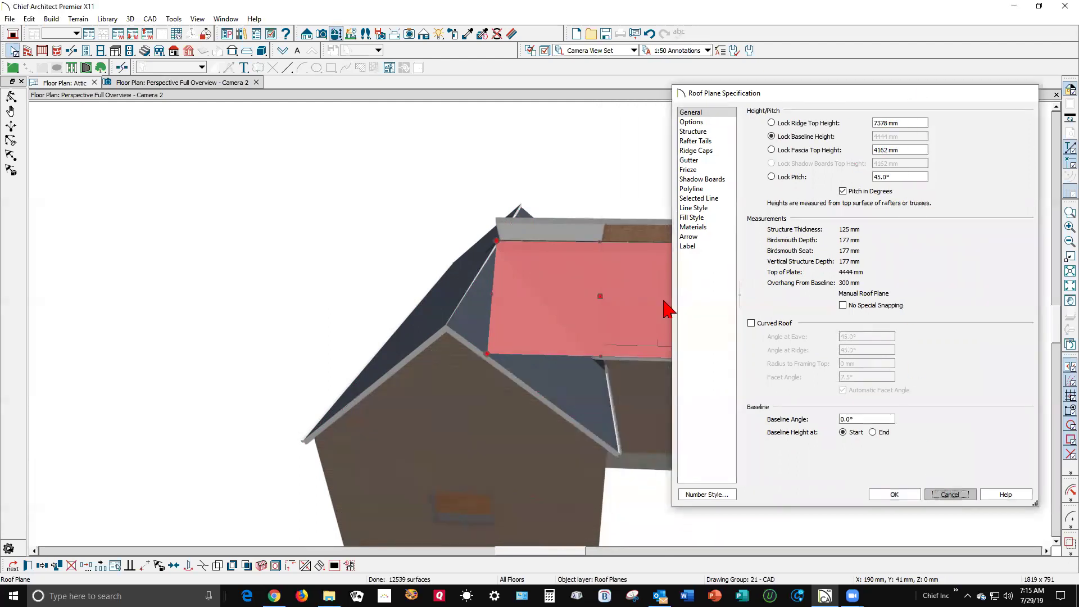
{"action": "left_click", "coordinate": [670, 182]}
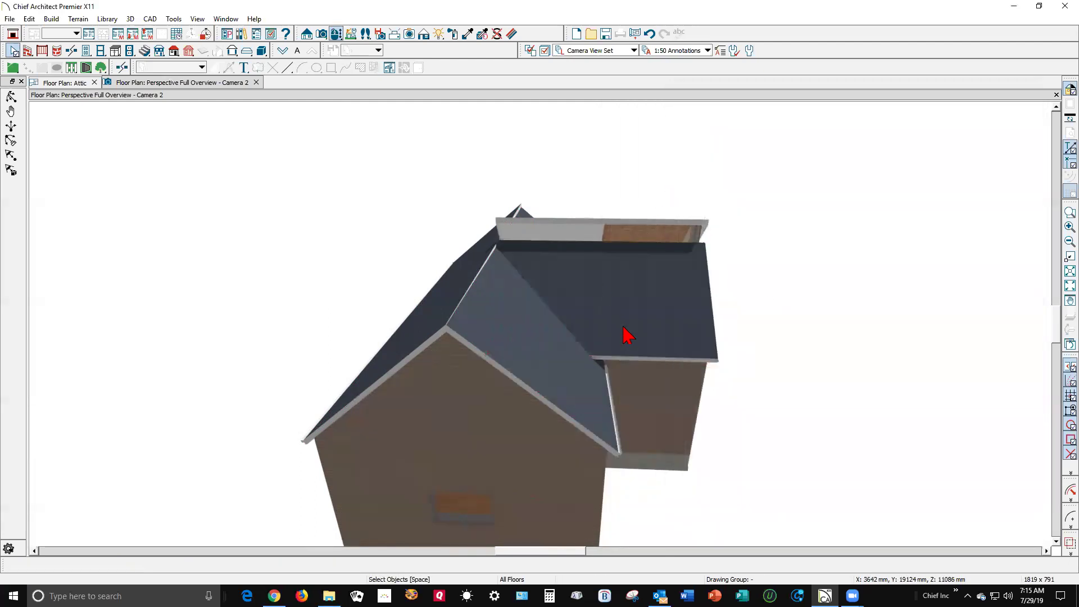
Copy the fascia top height from the main roof plane above the large wall opening, leaving its specification unchanged.
{"action": "left_click", "coordinate": [11, 98]}
{"action": "left_click_drag", "start_coordinate": [551, 366], "coordinate": [456, 353]}
{"action": "key", "text": "space"}
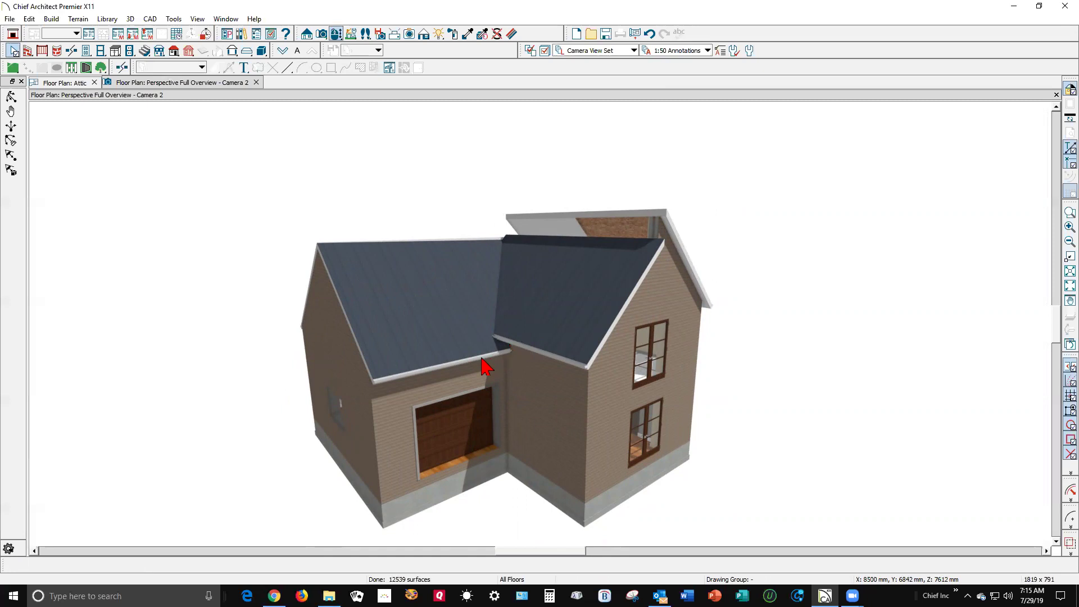
{"action": "double_click", "coordinate": [489, 346]}
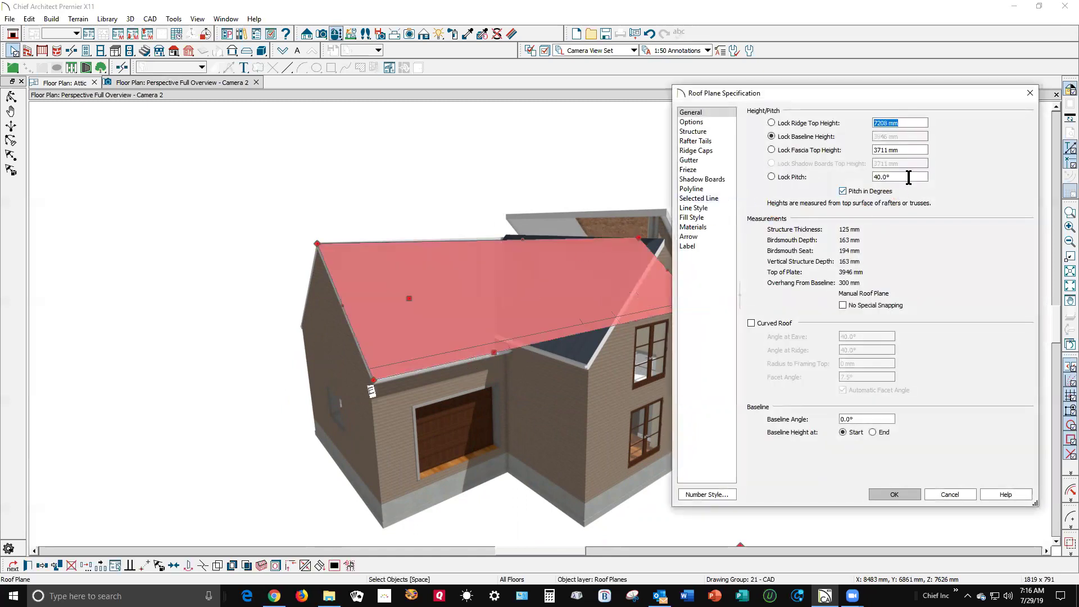
{"action": "left_click", "coordinate": [898, 149]}
{"action": "right_click", "coordinate": [891, 149]}
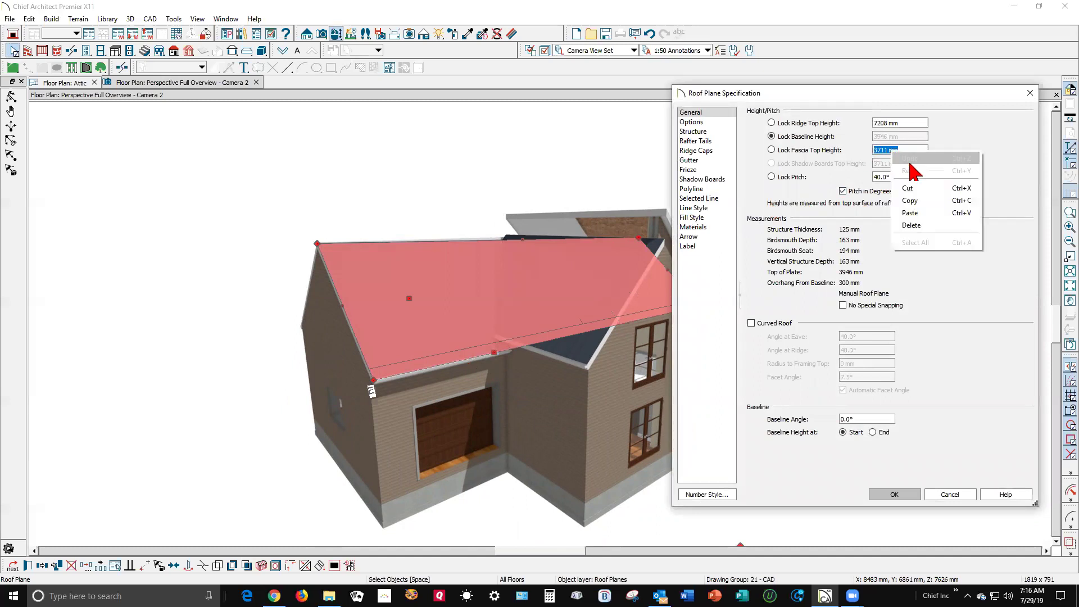
{"action": "left_click", "coordinate": [907, 198]}
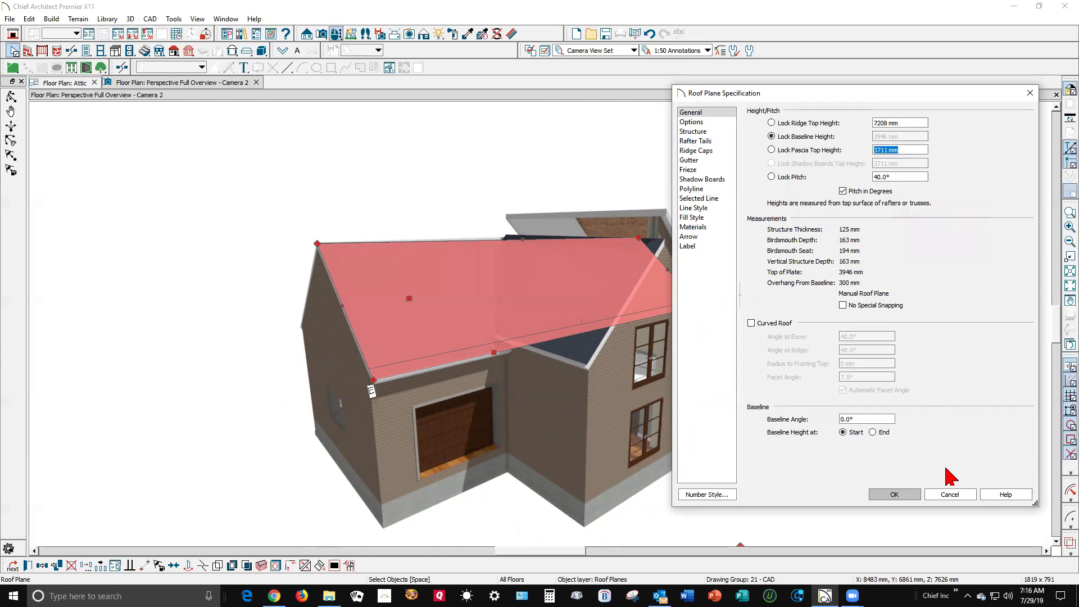
{"action": "left_click", "coordinate": [950, 494]}
Lock the pitch of the adjoining cross gable roof plane and set its fascia top height to 3711 mm.
{"action": "left_click", "coordinate": [576, 356]}
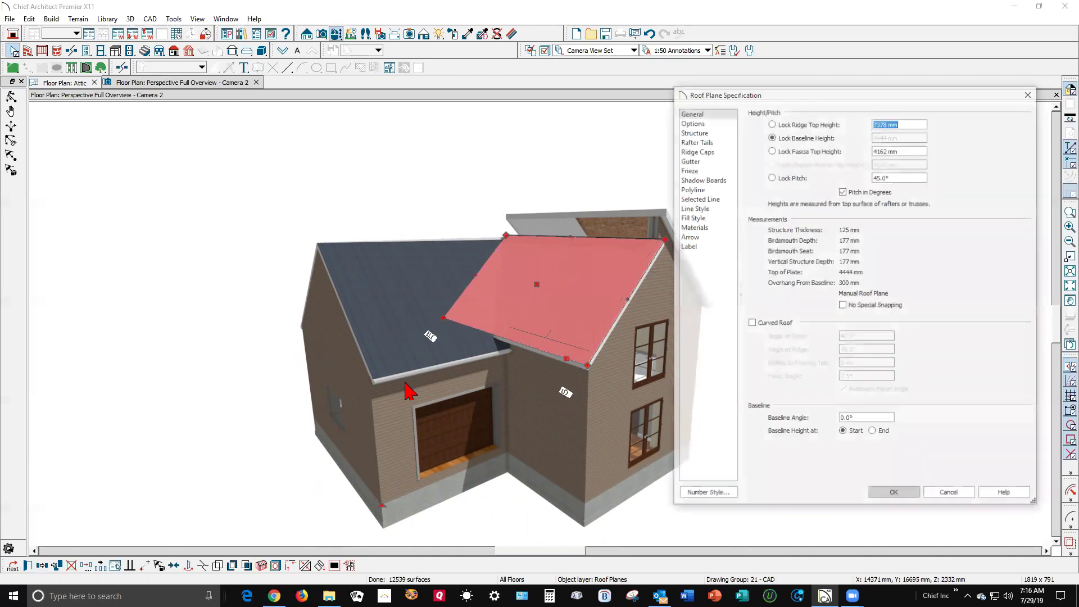
{"action": "left_click", "coordinate": [772, 178]}
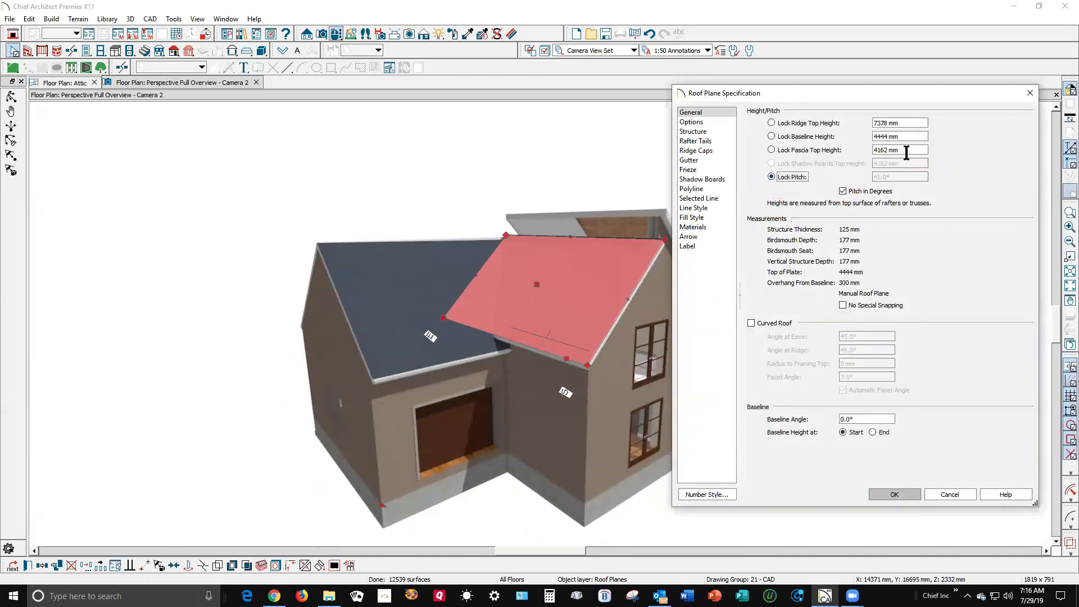
{"action": "left_click_drag", "start_coordinate": [842, 147], "coordinate": [734, 152]}
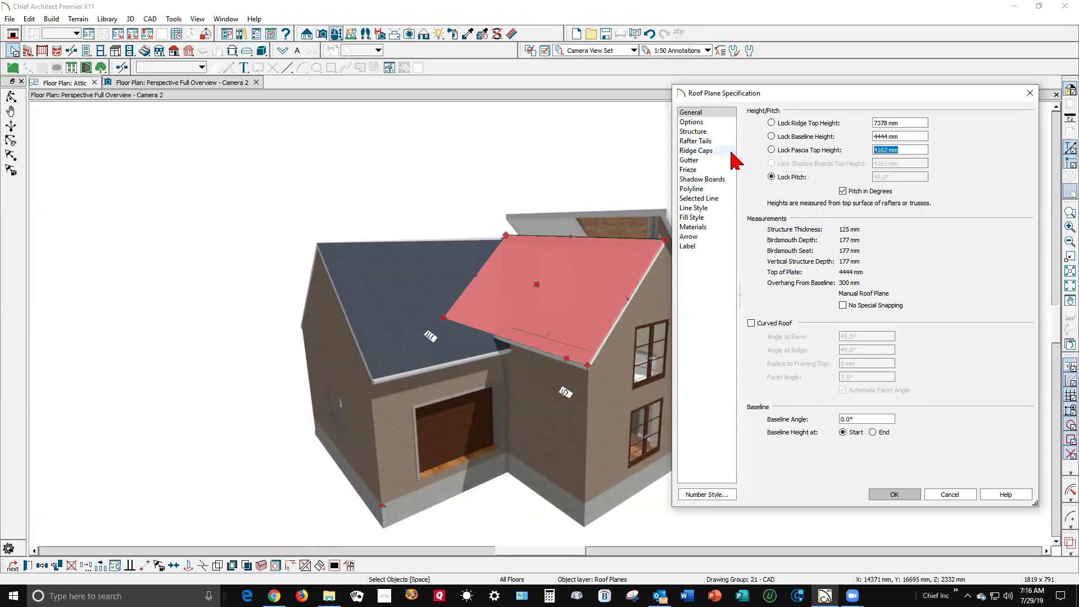
{"action": "key", "text": "ctrl+v"}
{"action": "left_click", "coordinate": [894, 494]}
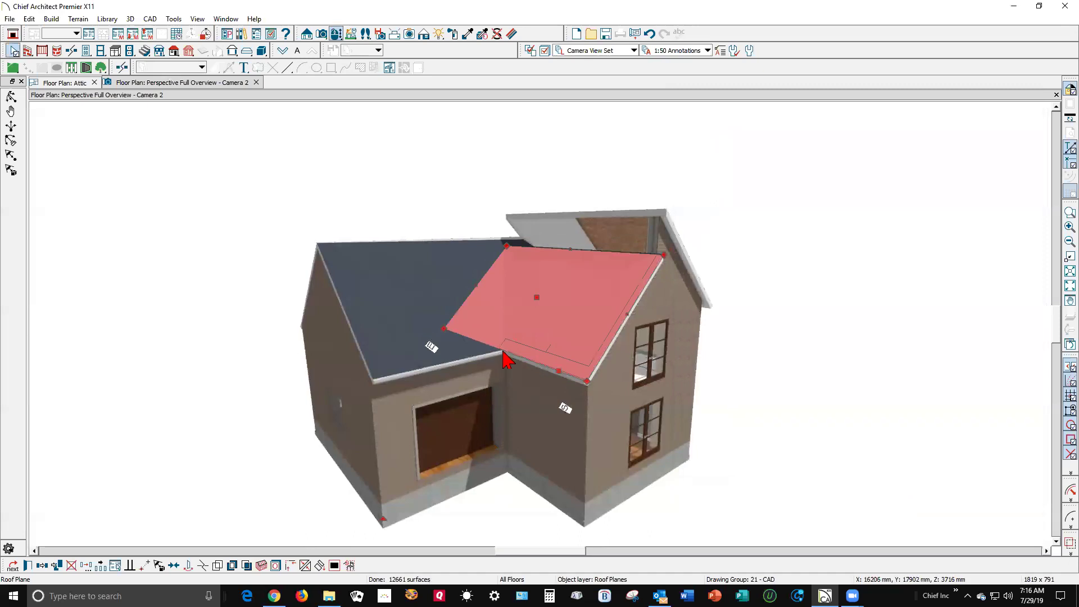
Lock the pitch of the cross gable's higher, opposite roof plane and set its fascia top height to 3711 mm.
{"action": "left_click", "coordinate": [13, 97]}
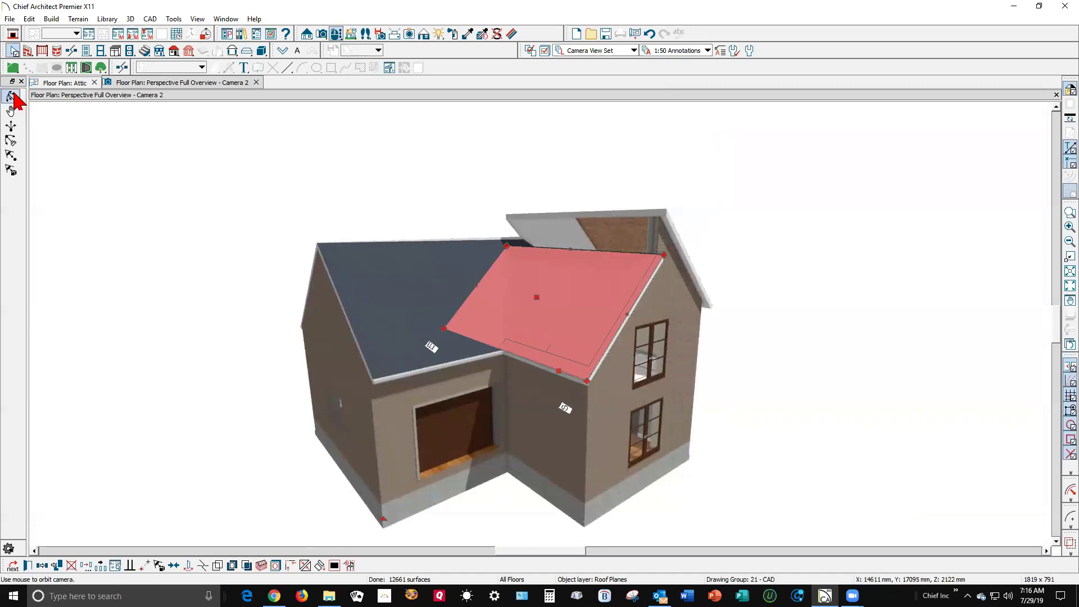
{"action": "left_click_drag", "start_coordinate": [374, 207], "coordinate": [315, 204]}
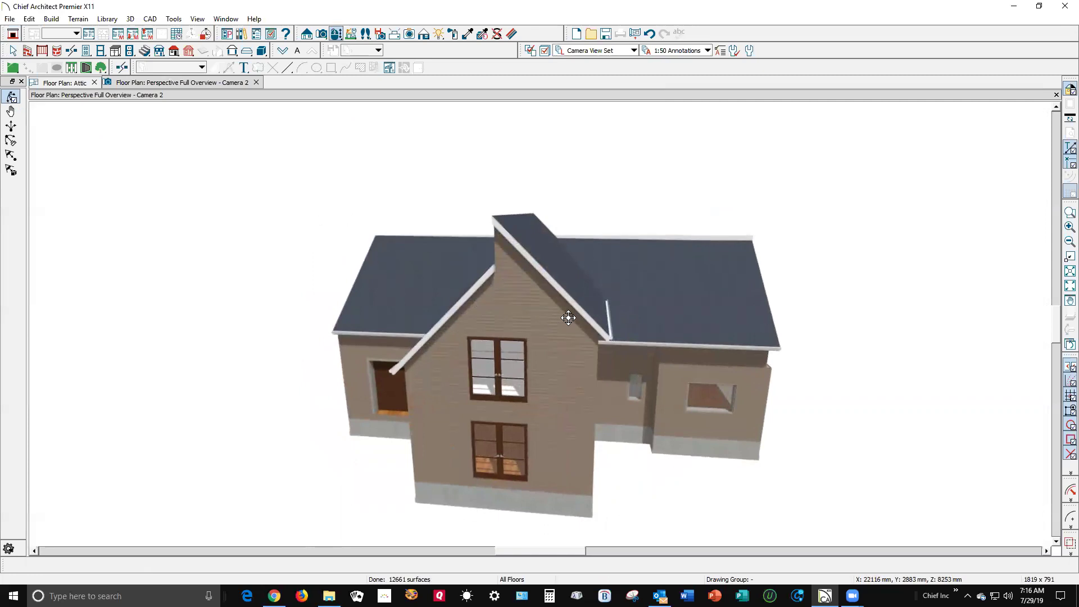
{"action": "key", "text": "space"}
{"action": "left_click", "coordinate": [581, 302]}
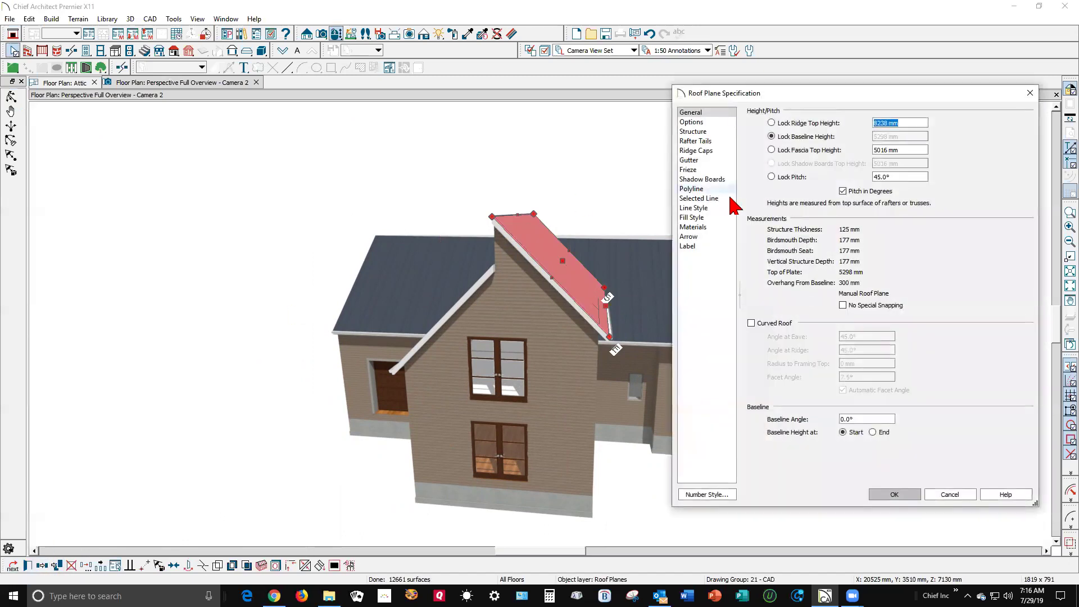
{"action": "left_click", "coordinate": [785, 179]}
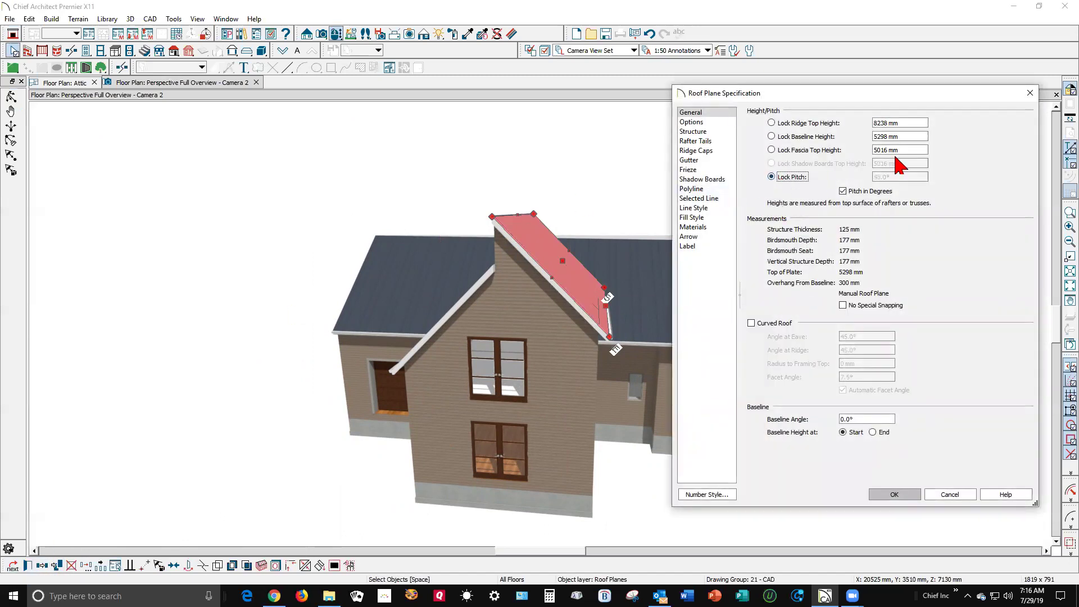
{"action": "left_click_drag", "start_coordinate": [916, 150], "coordinate": [808, 148]}
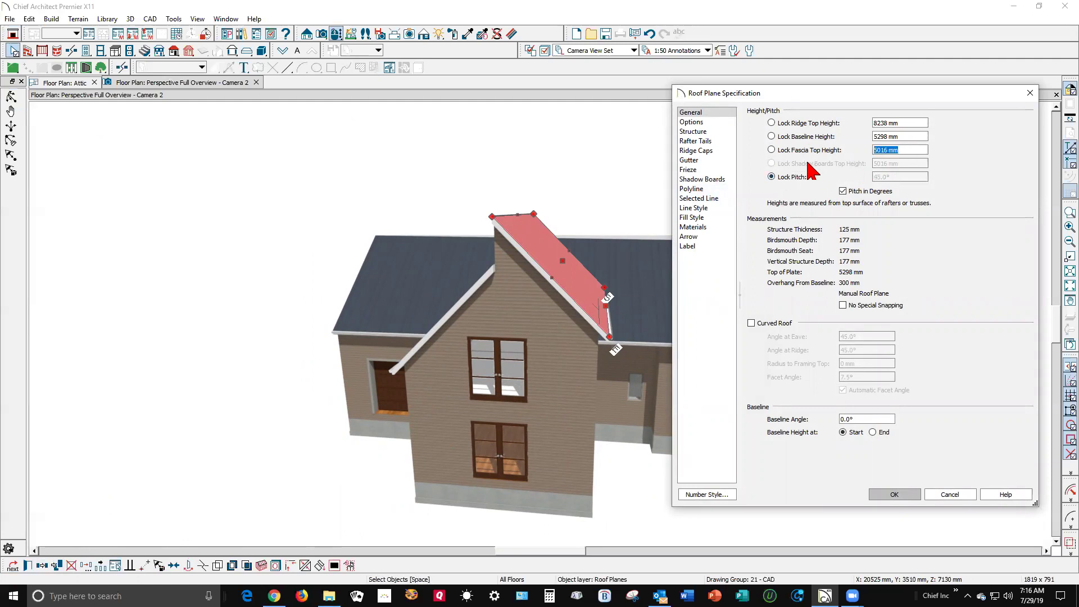
{"action": "type", "text": "3711 mm"}
{"action": "left_click", "coordinate": [895, 494]}
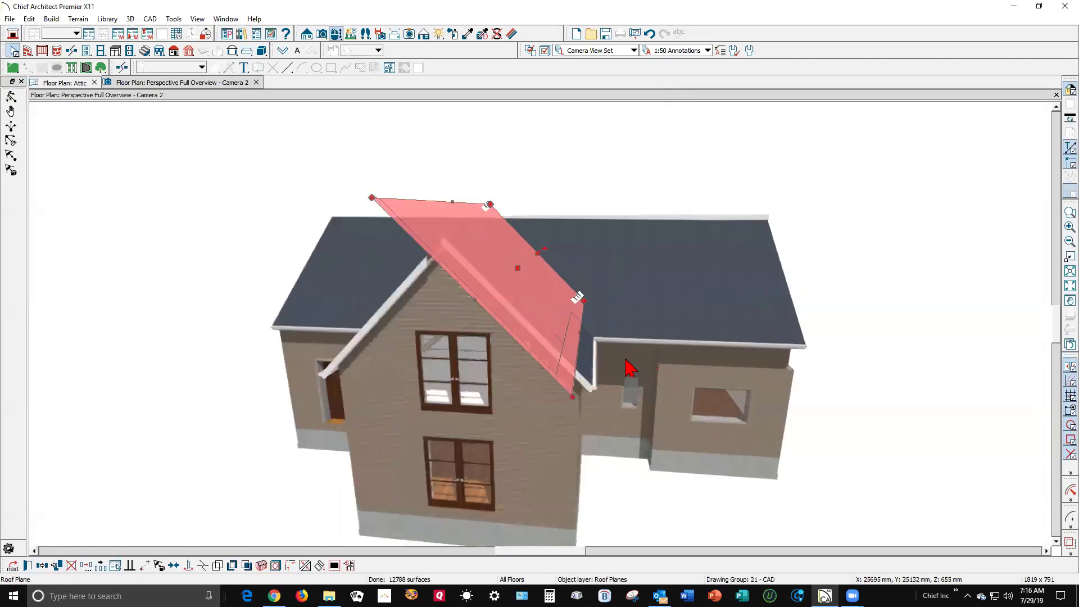
{"action": "scroll", "coordinate": [631, 366], "scroll_direction": "up", "scroll_amount": 3}
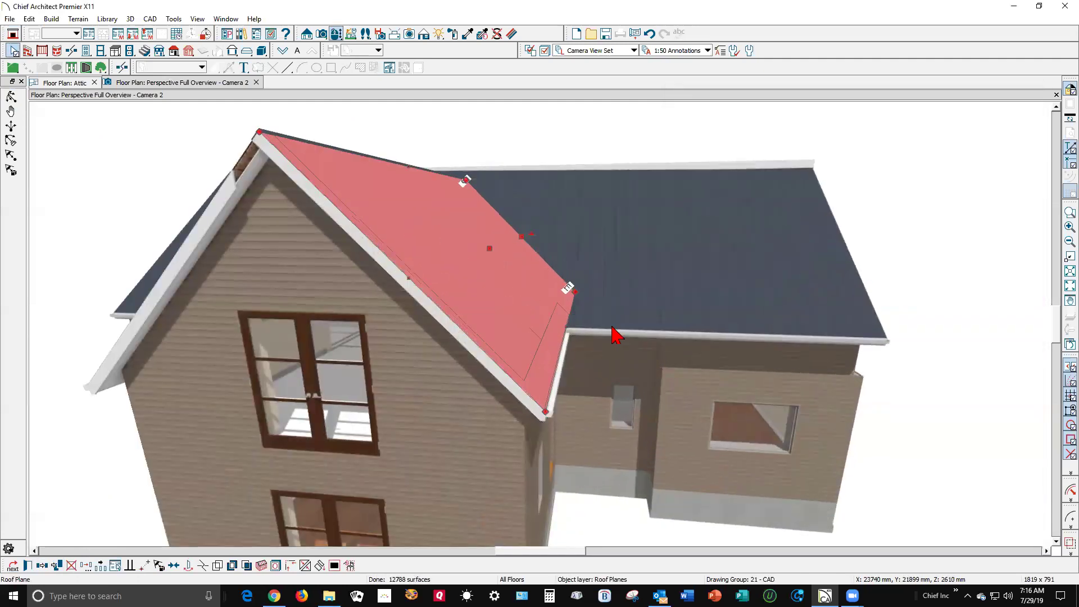
{"action": "scroll", "coordinate": [621, 339], "scroll_direction": "down", "scroll_amount": 3}
{"action": "key", "text": "Escape"}
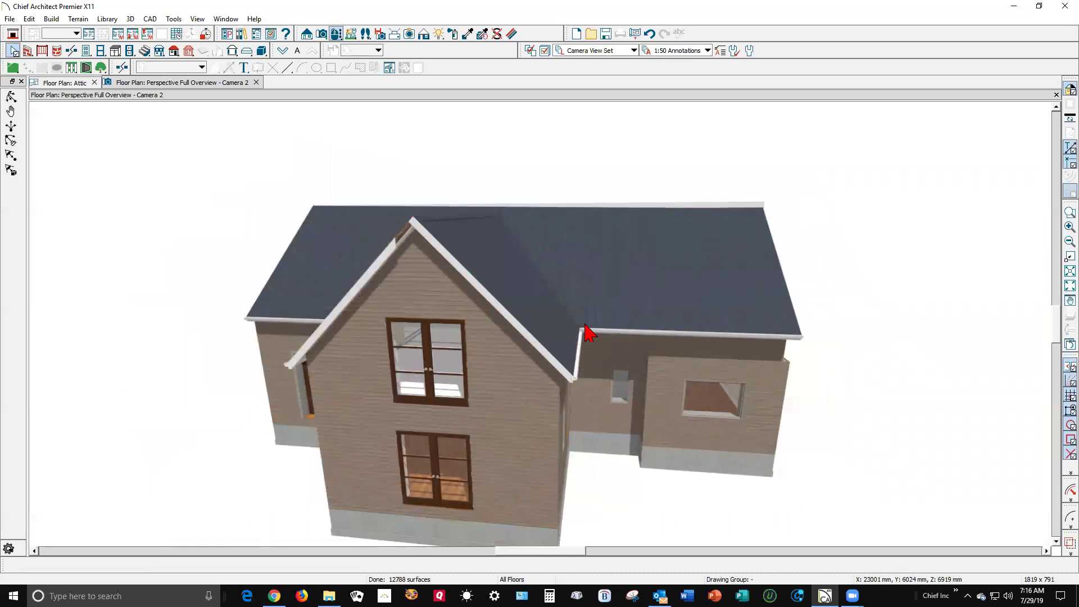
In the attic floor plan, nudge the cross gable's right-hand roof plane inward until its eave overhangs the wall by 260 mm.
{"action": "key", "text": "ctrl+Tab"}
{"action": "scroll", "coordinate": [590, 387], "scroll_direction": "down", "scroll_amount": 2}
{"action": "scroll", "coordinate": [586, 400], "scroll_direction": "up", "scroll_amount": 5}
{"action": "scroll", "coordinate": [652, 375], "scroll_direction": "up", "scroll_amount": 3}
{"action": "key", "text": "space"}
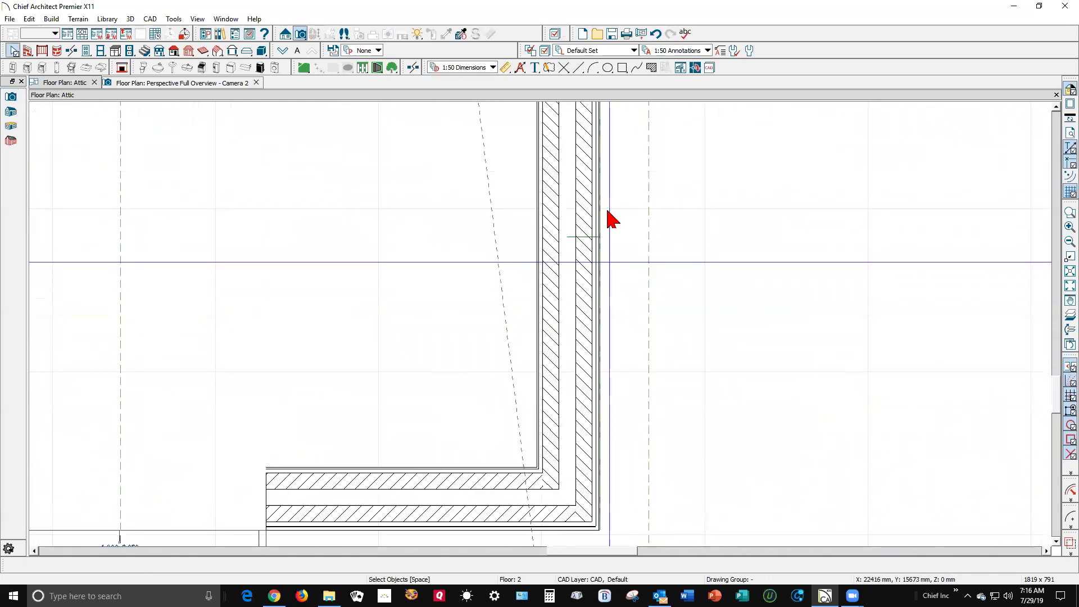
{"action": "scroll", "coordinate": [608, 214], "scroll_direction": "up", "scroll_amount": 4}
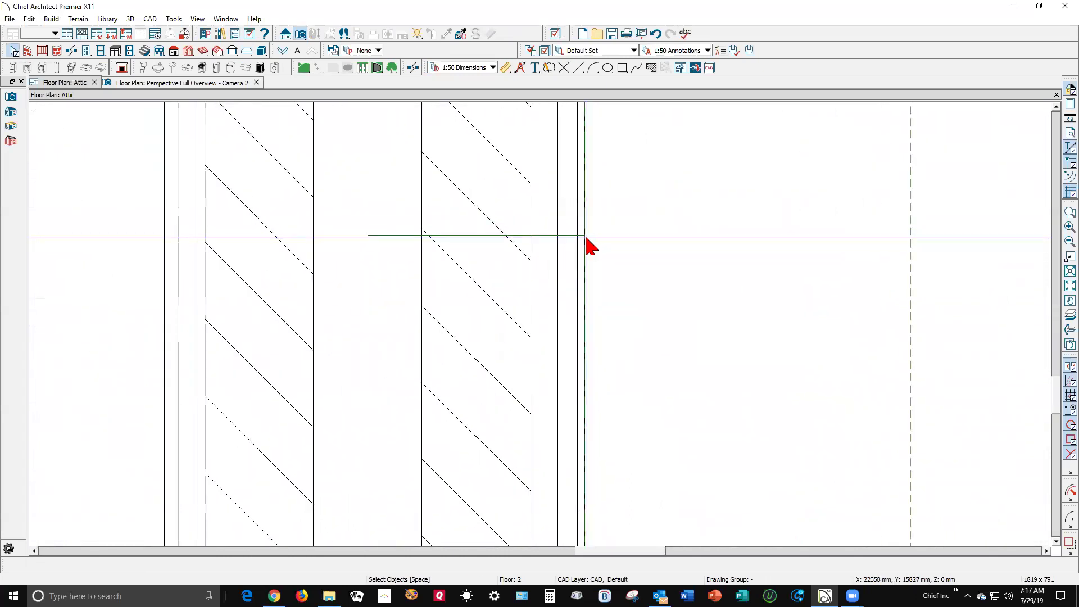
{"action": "scroll", "coordinate": [566, 265], "scroll_direction": "down", "scroll_amount": 3}
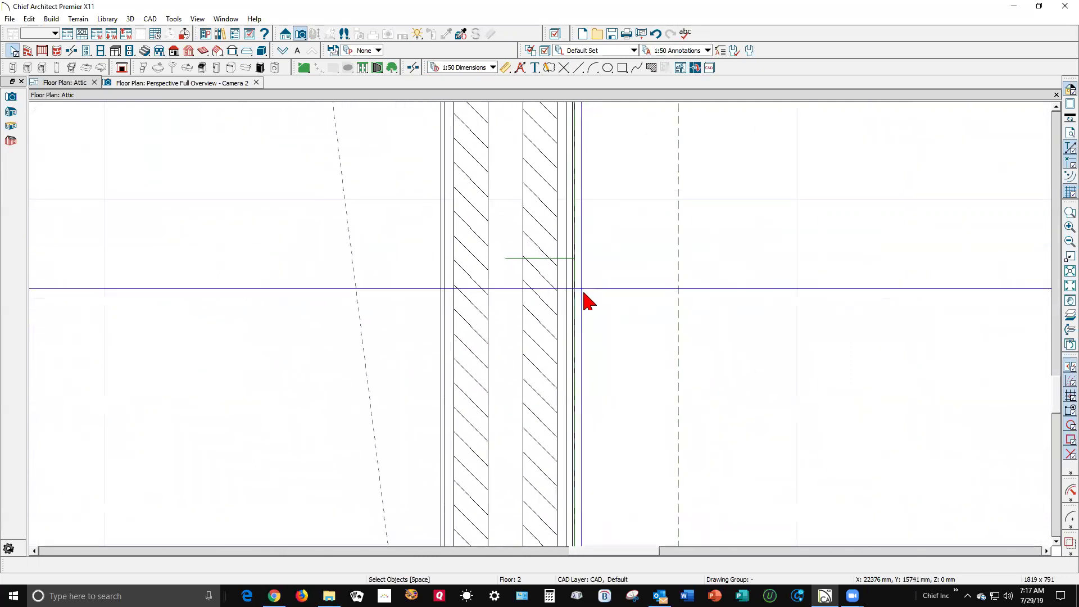
{"action": "scroll", "coordinate": [585, 295], "scroll_direction": "down", "scroll_amount": 2}
{"action": "scroll", "coordinate": [613, 282], "scroll_direction": "up", "scroll_amount": 1}
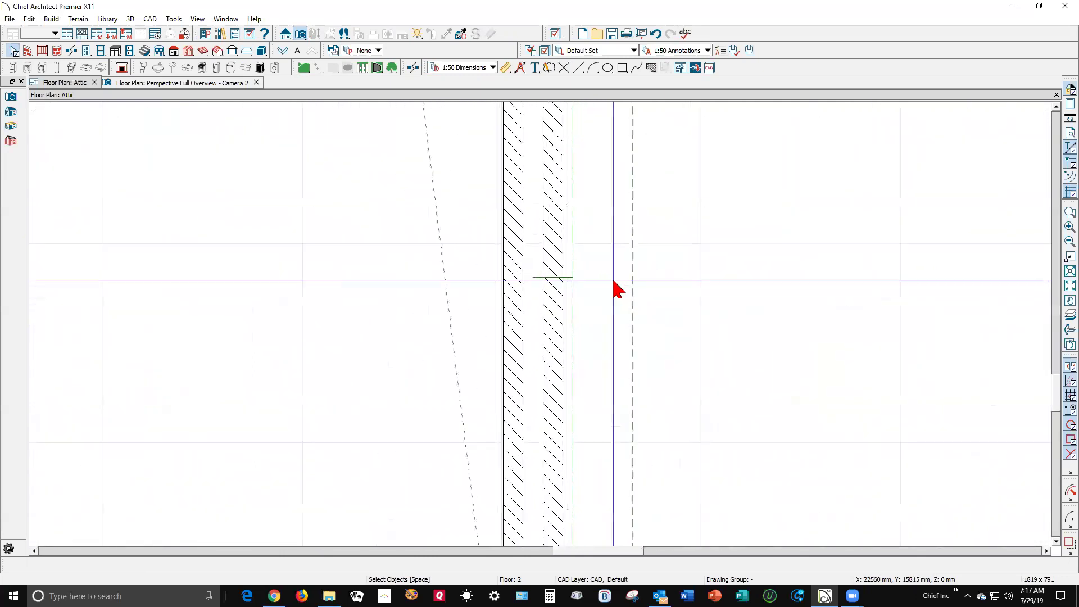
{"action": "scroll", "coordinate": [764, 222], "scroll_direction": "down", "scroll_amount": 1}
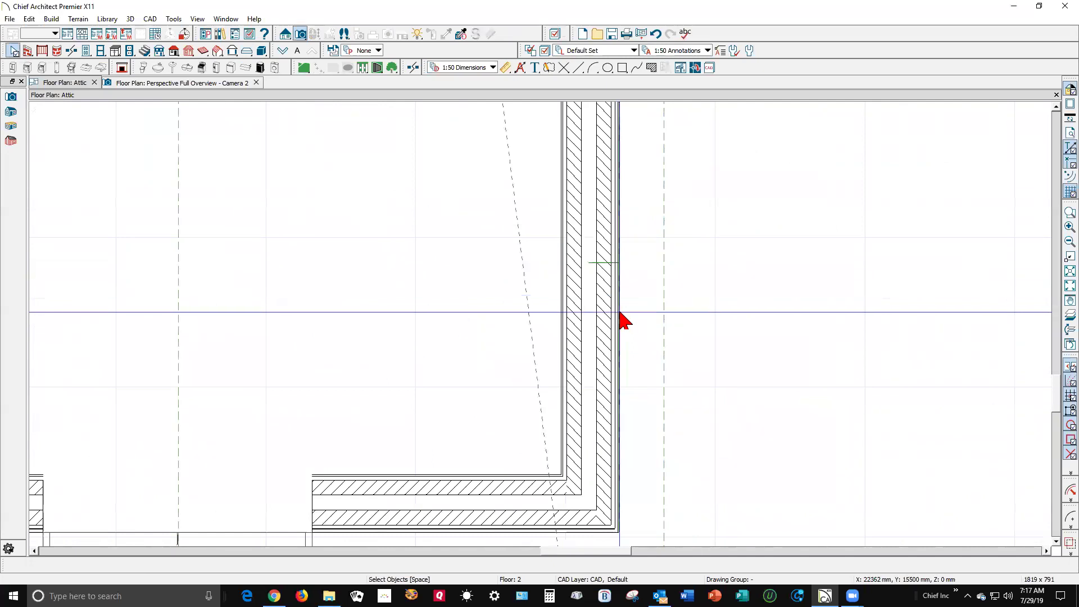
{"action": "scroll", "coordinate": [620, 314], "scroll_direction": "up", "scroll_amount": 4}
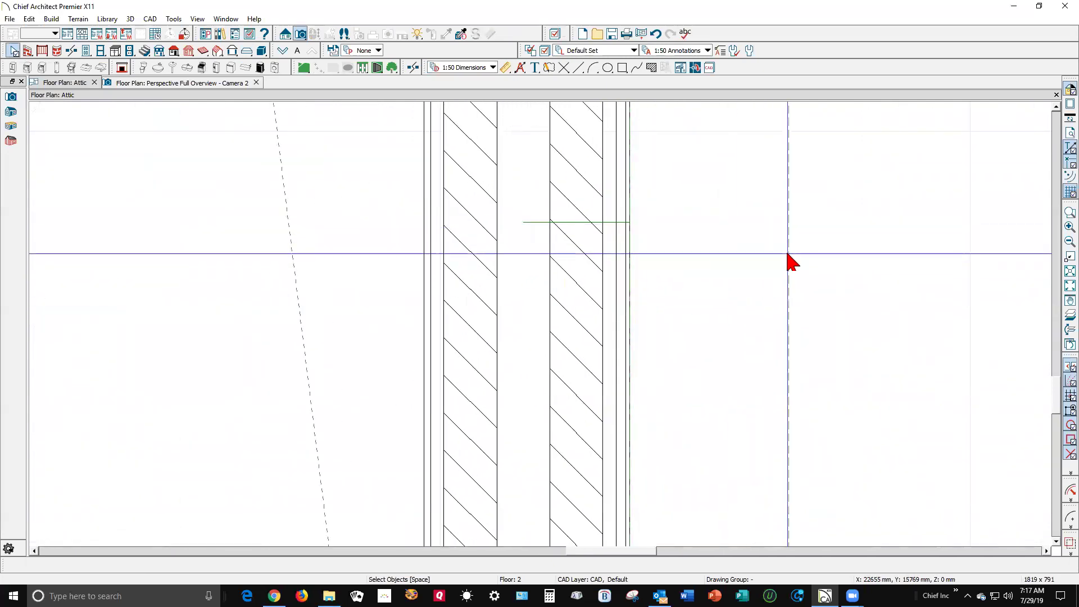
{"action": "left_click", "coordinate": [789, 254]}
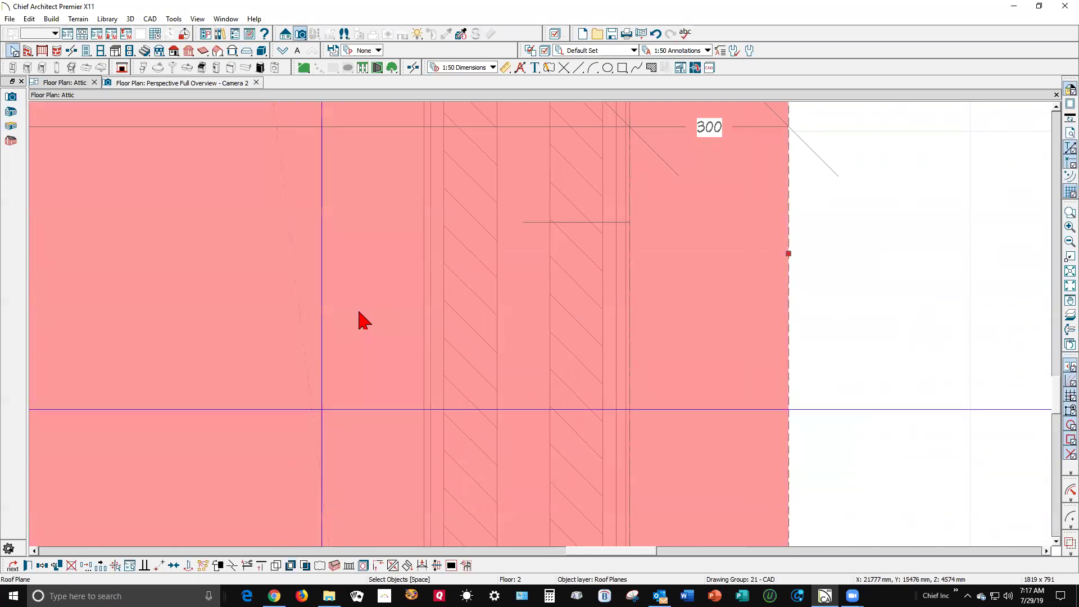
{"action": "key", "text": "Left"}
{"action": "key", "text": "Left"}
{"action": "key", "text": "Left"}
{"action": "key", "text": "Left"}
{"action": "key", "text": "Left"}
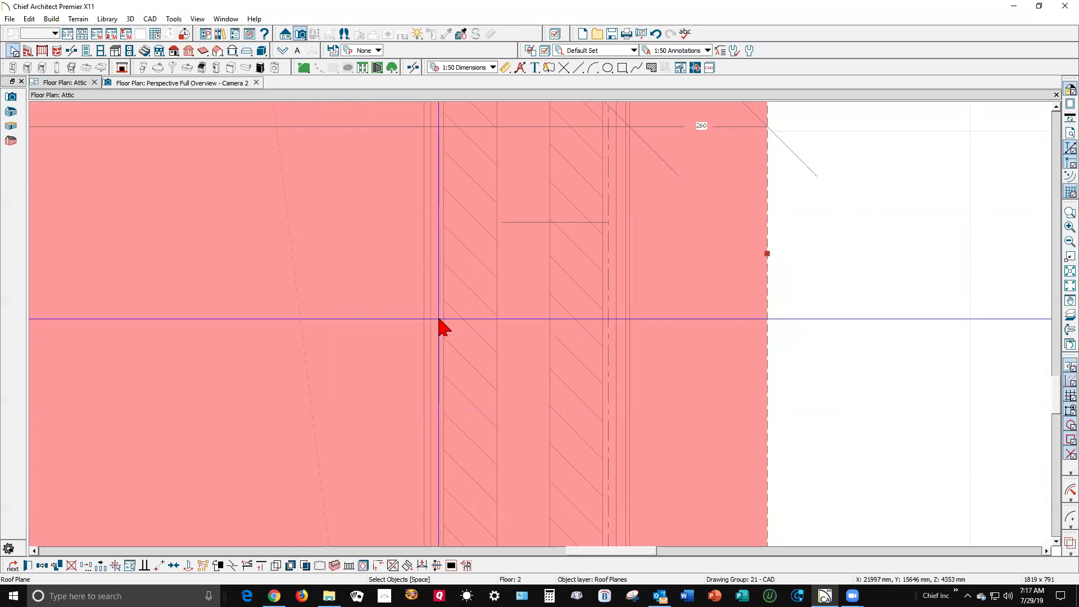
{"action": "key", "text": "Escape"}
Nudge the cross gable's left-hand roof plane inward until its eave overhangs the wall by 260 mm.
{"action": "scroll", "coordinate": [832, 264], "scroll_direction": "down", "scroll_amount": 5}
{"action": "scroll", "coordinate": [385, 217], "scroll_direction": "up", "scroll_amount": 5}
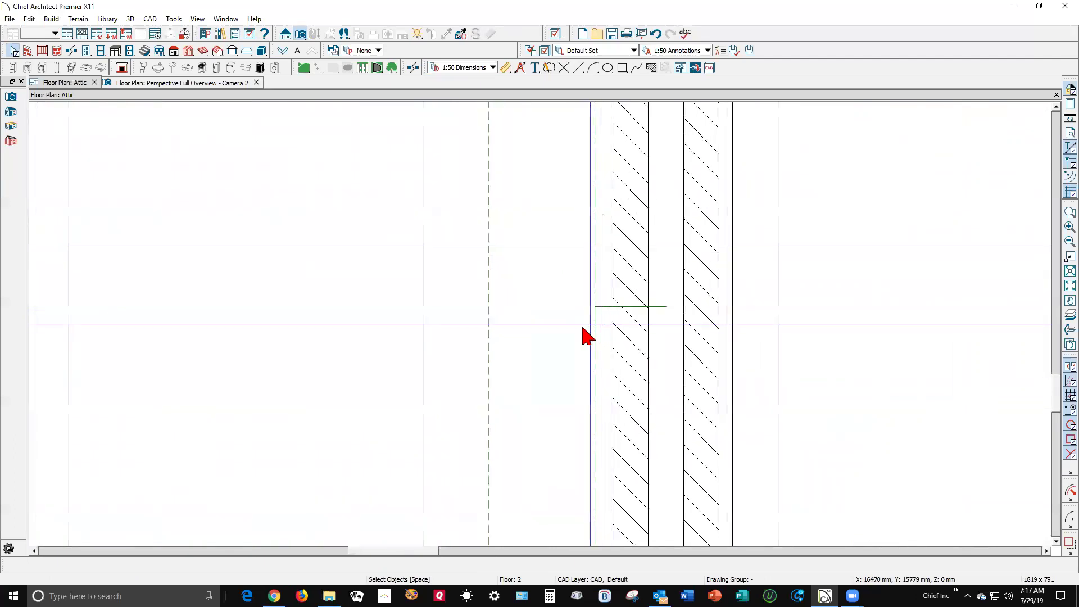
{"action": "left_click", "coordinate": [490, 320]}
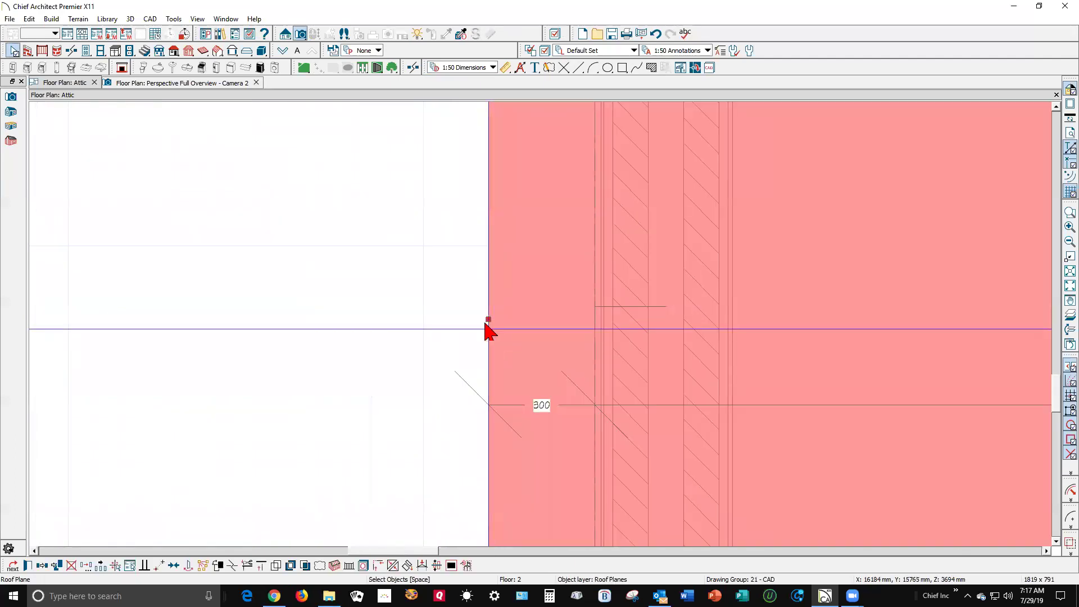
{"action": "key", "text": "Right"}
{"action": "key", "text": "Right"}
{"action": "key", "text": "Right"}
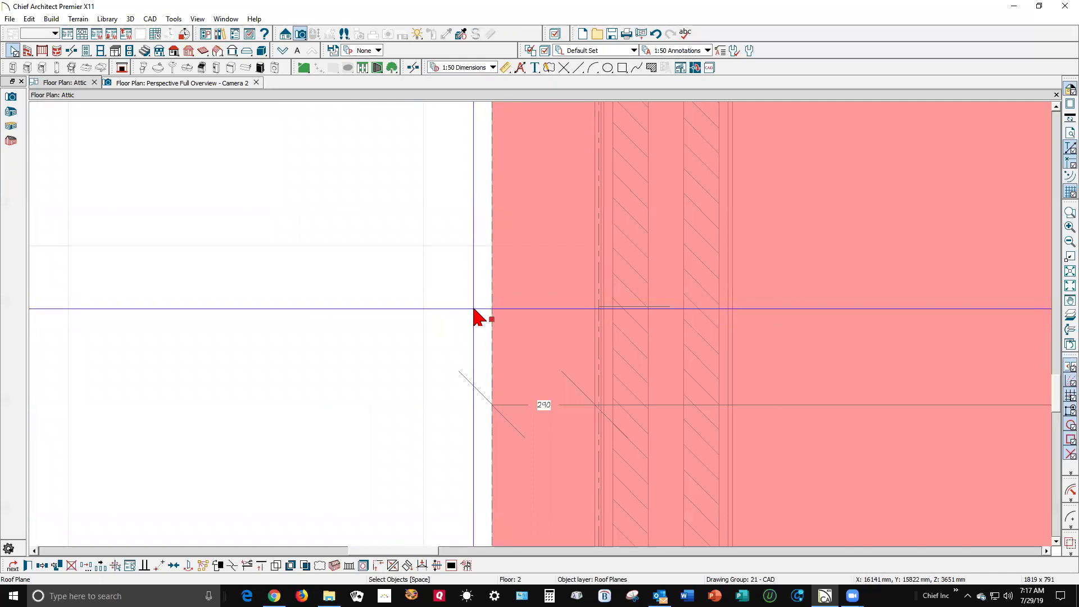
{"action": "key", "text": "Right"}
{"action": "key", "text": "Right"}
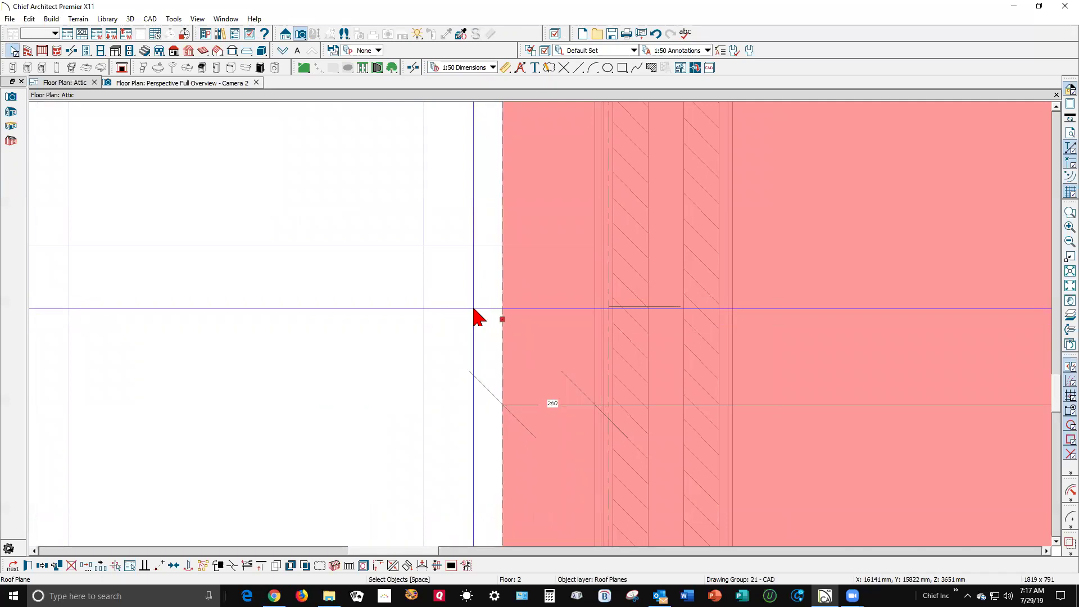
{"action": "key", "text": "Escape"}
Shift the main roof plane on the cross gable side slightly inward so its baseline falls within the outer wall.
{"action": "scroll", "coordinate": [618, 339], "scroll_direction": "down", "scroll_amount": 6}
{"action": "scroll", "coordinate": [498, 242], "scroll_direction": "up", "scroll_amount": 6}
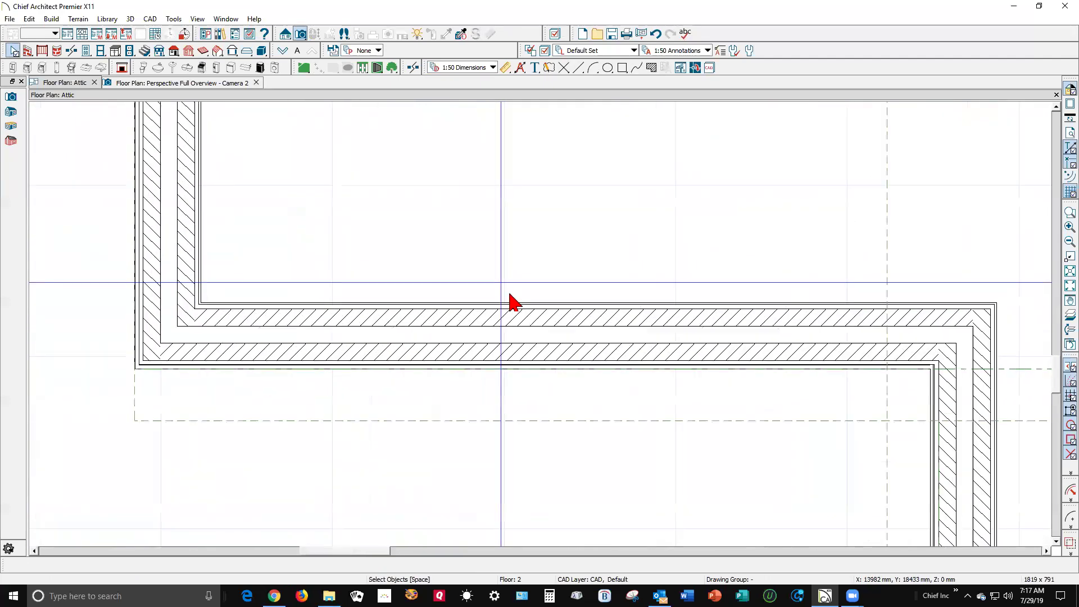
{"action": "left_click", "coordinate": [570, 444]}
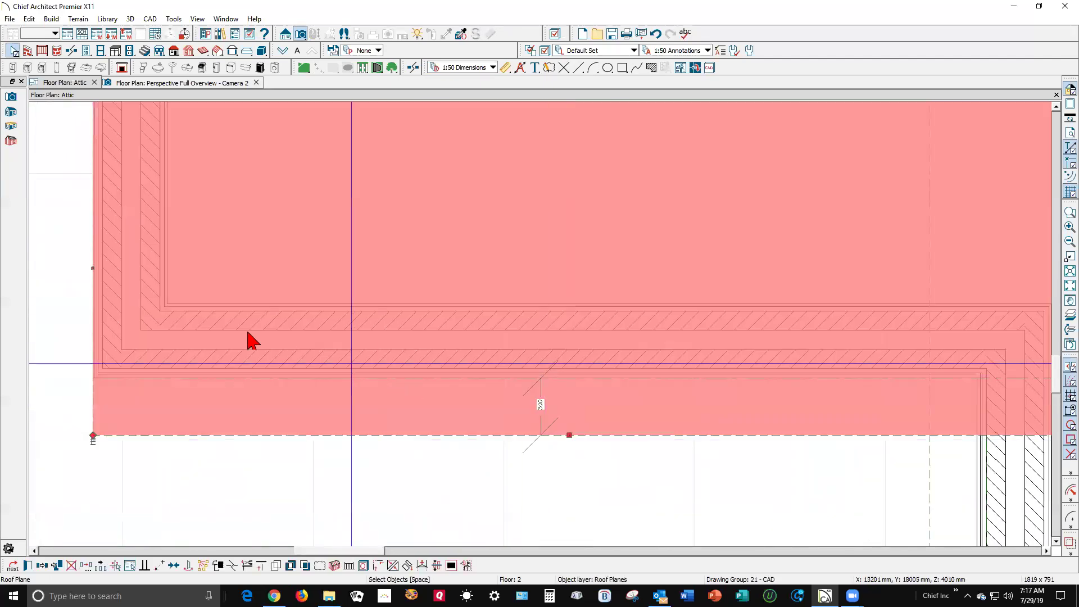
{"action": "scroll", "coordinate": [242, 345], "scroll_direction": "down", "scroll_amount": 5}
{"action": "scroll", "coordinate": [444, 374], "scroll_direction": "up", "scroll_amount": 2}
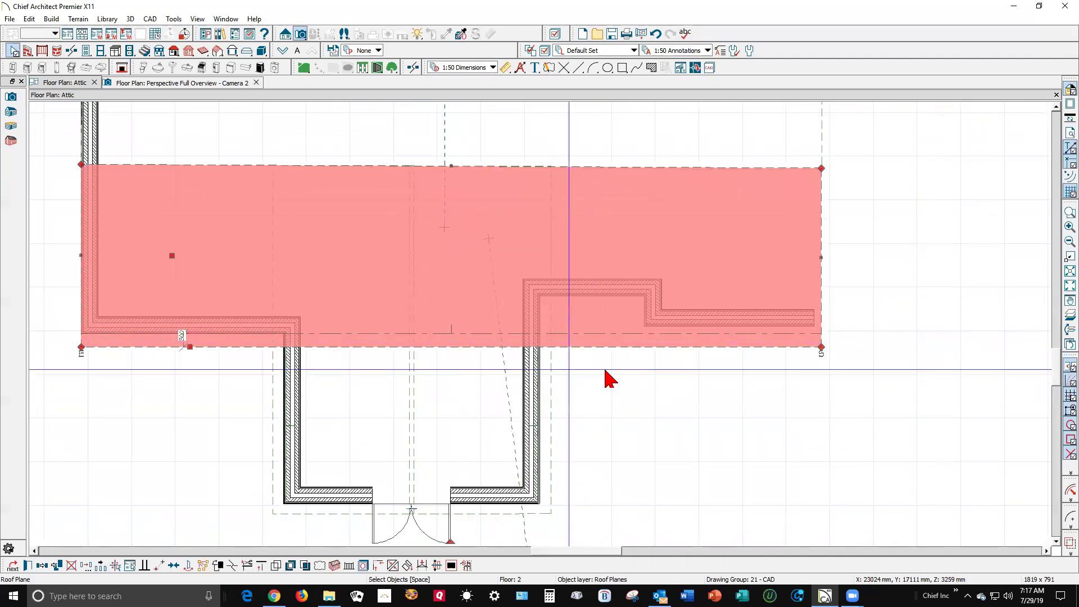
{"action": "scroll", "coordinate": [669, 364], "scroll_direction": "up", "scroll_amount": 1}
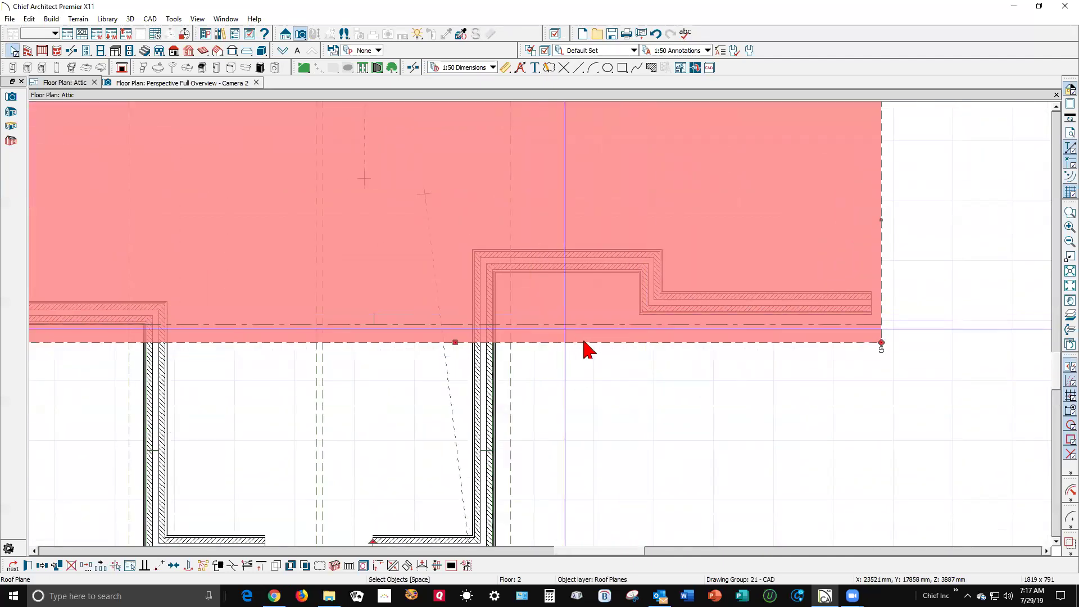
{"action": "scroll", "coordinate": [695, 343], "scroll_direction": "up", "scroll_amount": 2}
{"action": "left_click_drag", "start_coordinate": [646, 342], "coordinate": [642, 341]}
{"action": "scroll", "coordinate": [675, 340], "scroll_direction": "down", "scroll_amount": 5}
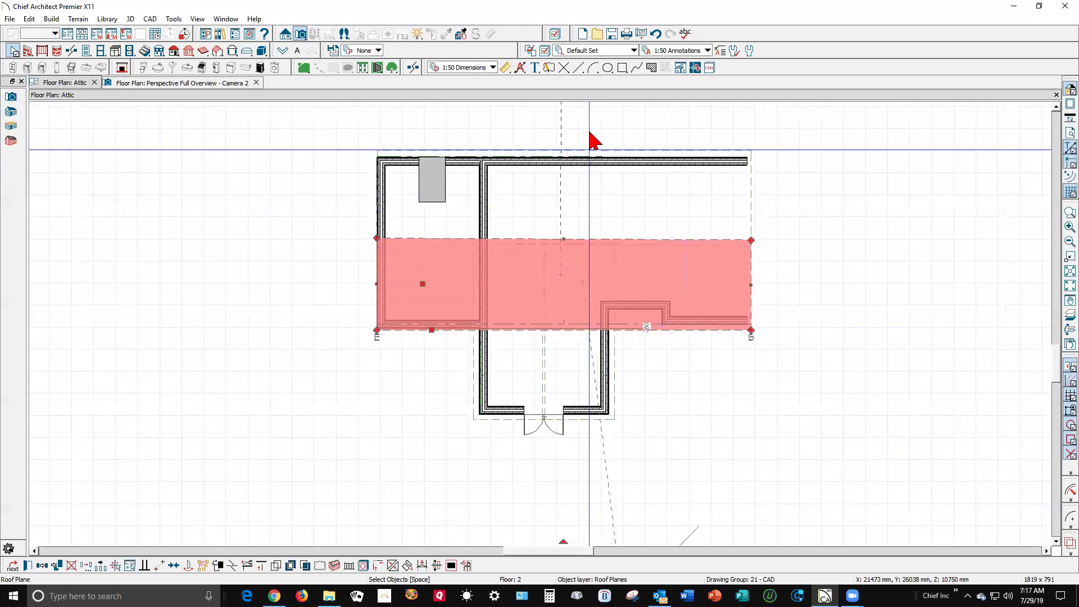
Nudge the opposite, rear main roof plane inward until its eave overhang measures 247 mm.
{"action": "scroll", "coordinate": [607, 160], "scroll_direction": "up", "scroll_amount": 5}
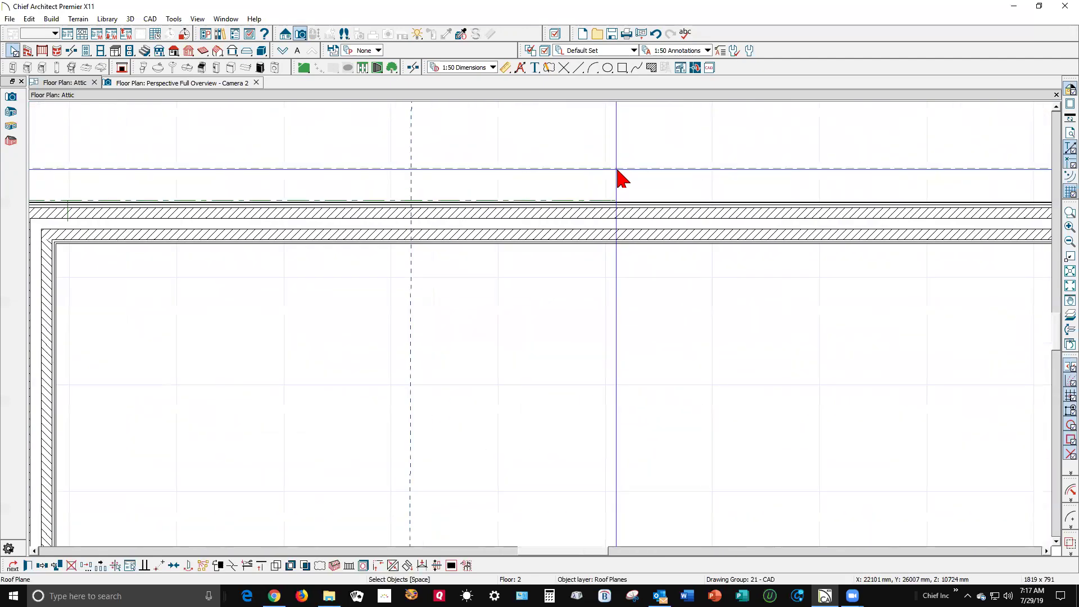
{"action": "left_click", "coordinate": [618, 177]}
{"action": "key", "text": "Down"}
{"action": "key", "text": "Down"}
{"action": "key", "text": "Down"}
{"action": "key", "text": "Down"}
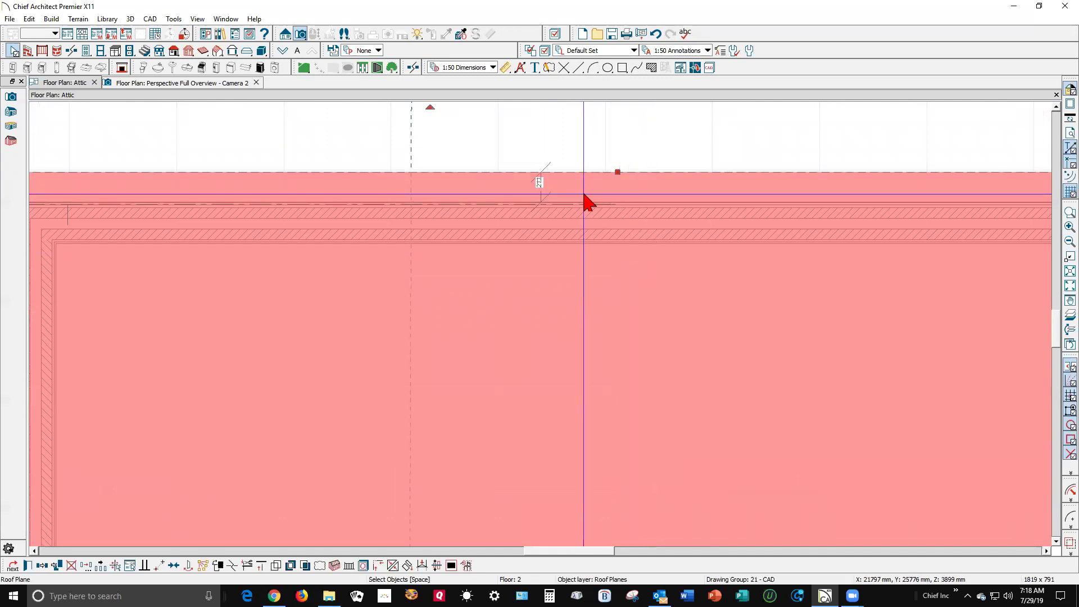
{"action": "key", "text": "Down"}
{"action": "key", "text": "Down"}
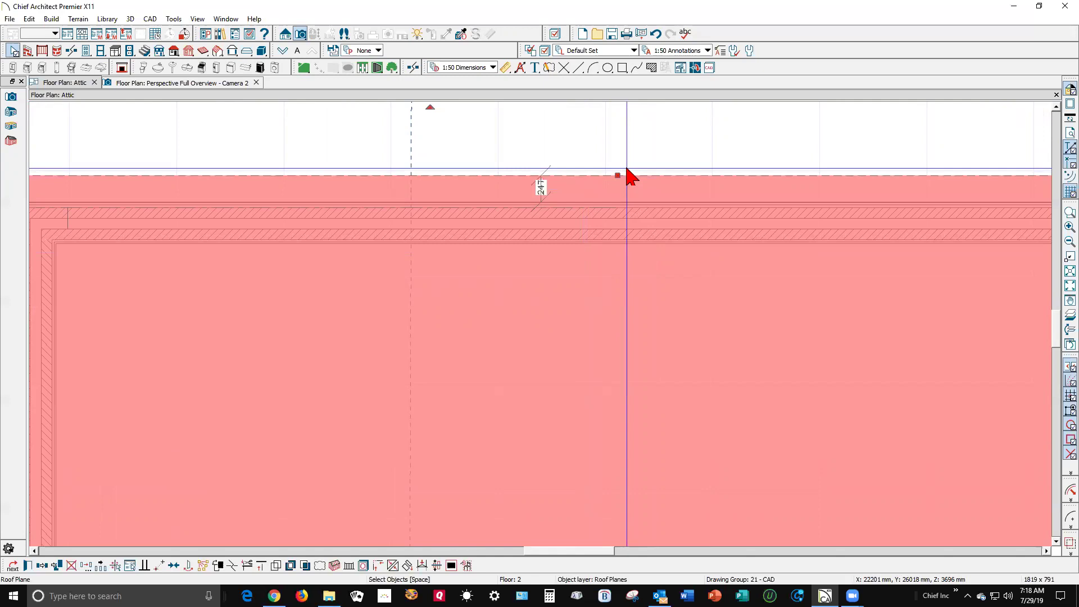
{"action": "scroll", "coordinate": [630, 176], "scroll_direction": "down", "scroll_amount": 5}
{"action": "key", "text": "Escape"}
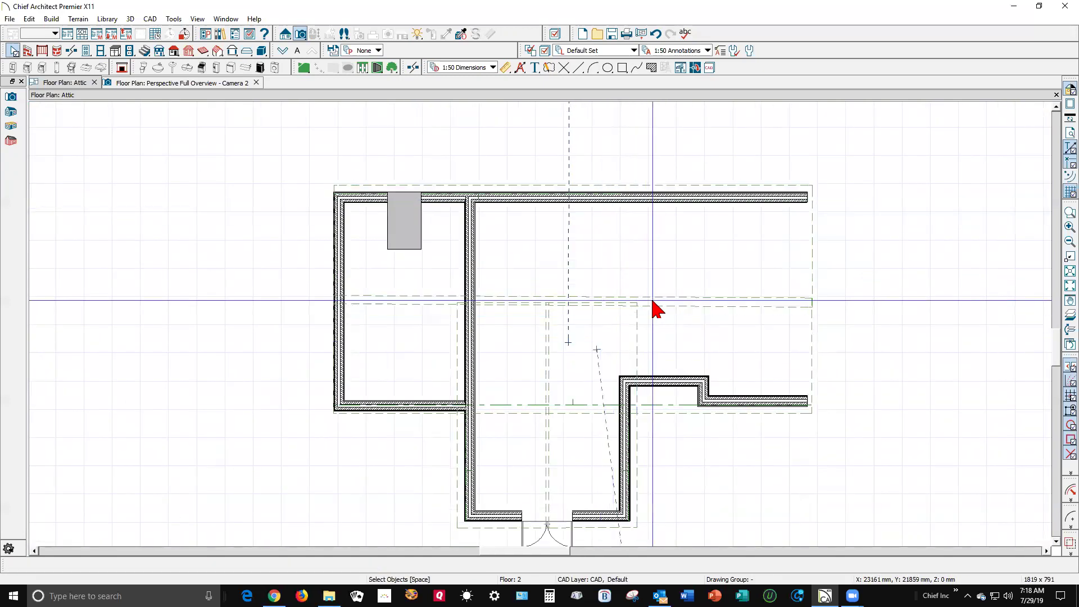
In the perspective overview, join the rear main roof plane to the front main roof plane along the ridge.
{"action": "key", "text": "ctrl+Tab"}
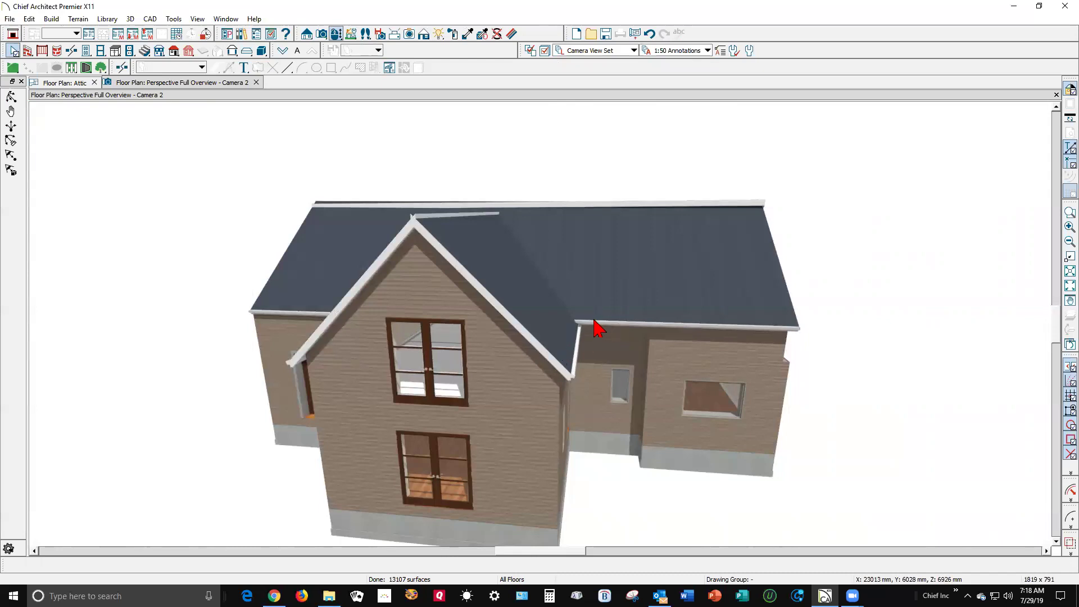
{"action": "left_click", "coordinate": [10, 98]}
{"action": "left_click_drag", "start_coordinate": [153, 162], "coordinate": [398, 193]}
{"action": "key", "text": "space"}
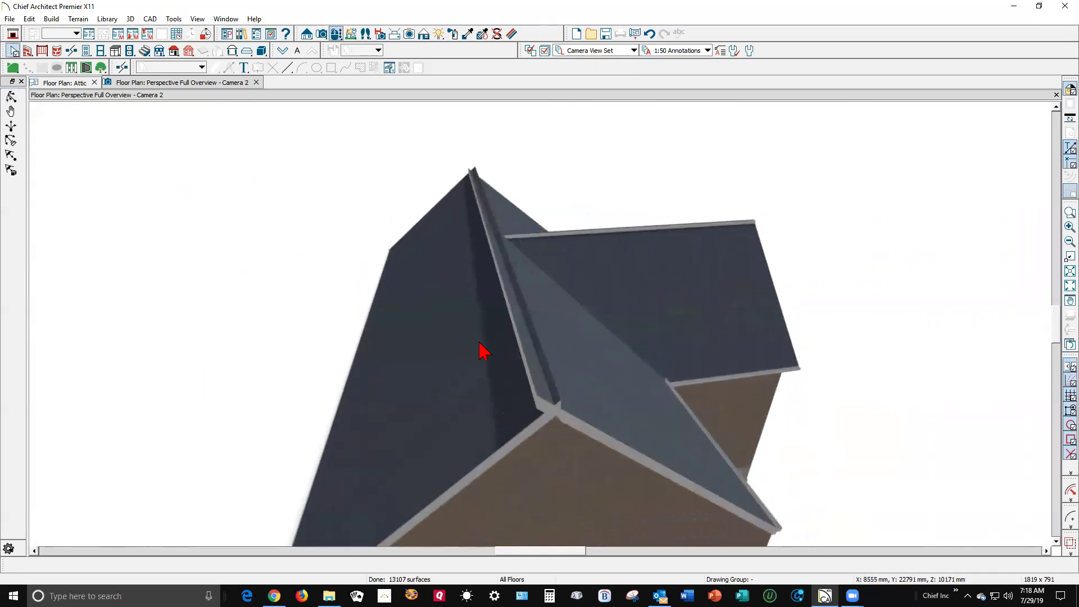
{"action": "right_click", "coordinate": [505, 345]}
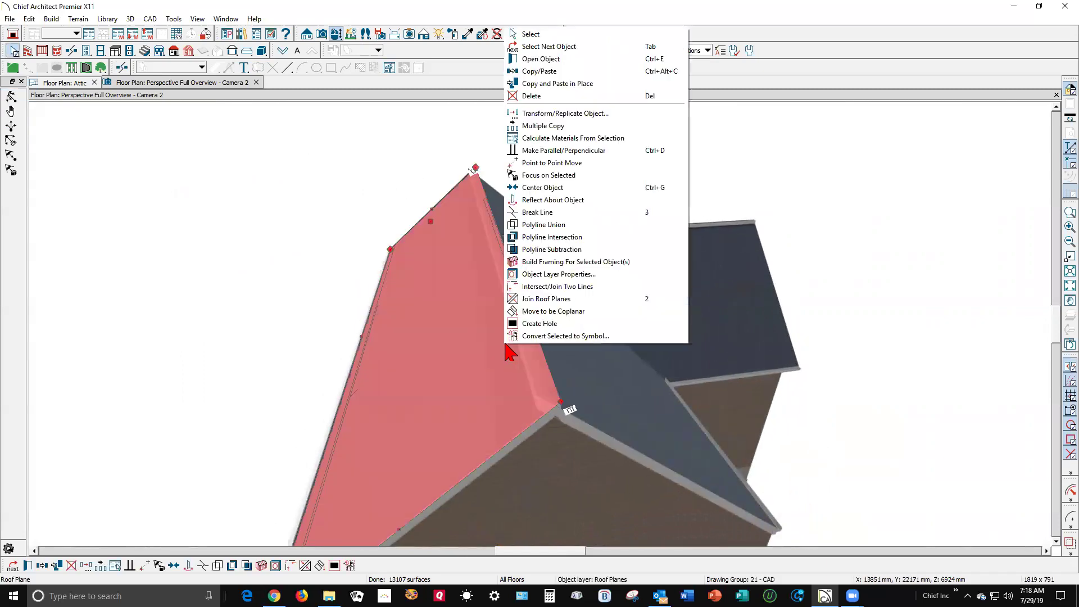
{"action": "left_click", "coordinate": [557, 299]}
{"action": "left_click", "coordinate": [554, 393]}
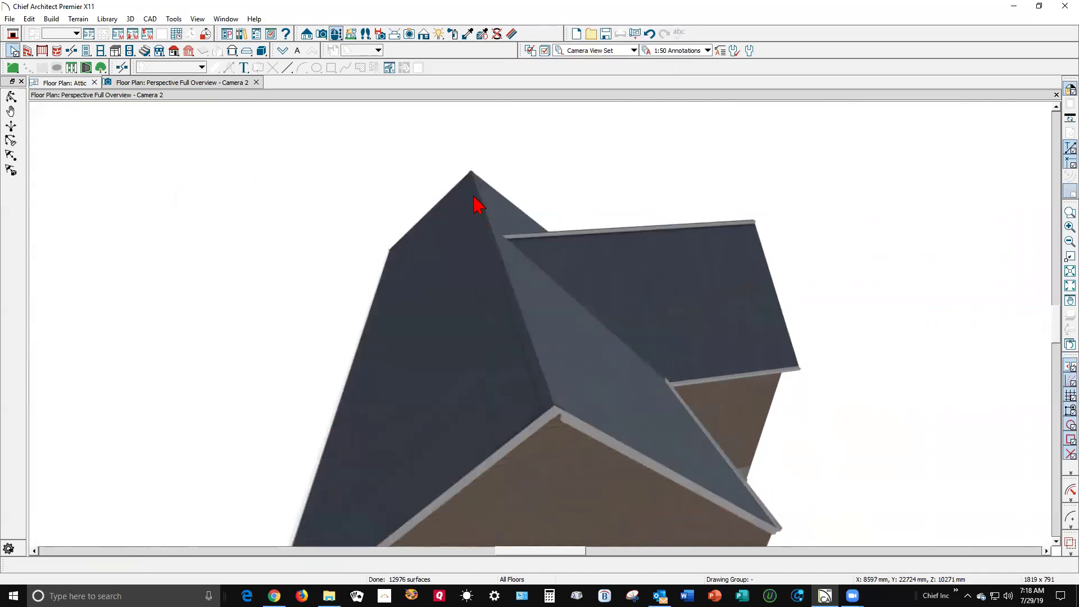
Copy the fascia top height from the front main roof plane, leaving its specification unchanged.
{"action": "scroll", "coordinate": [426, 273], "scroll_direction": "down", "scroll_amount": 2}
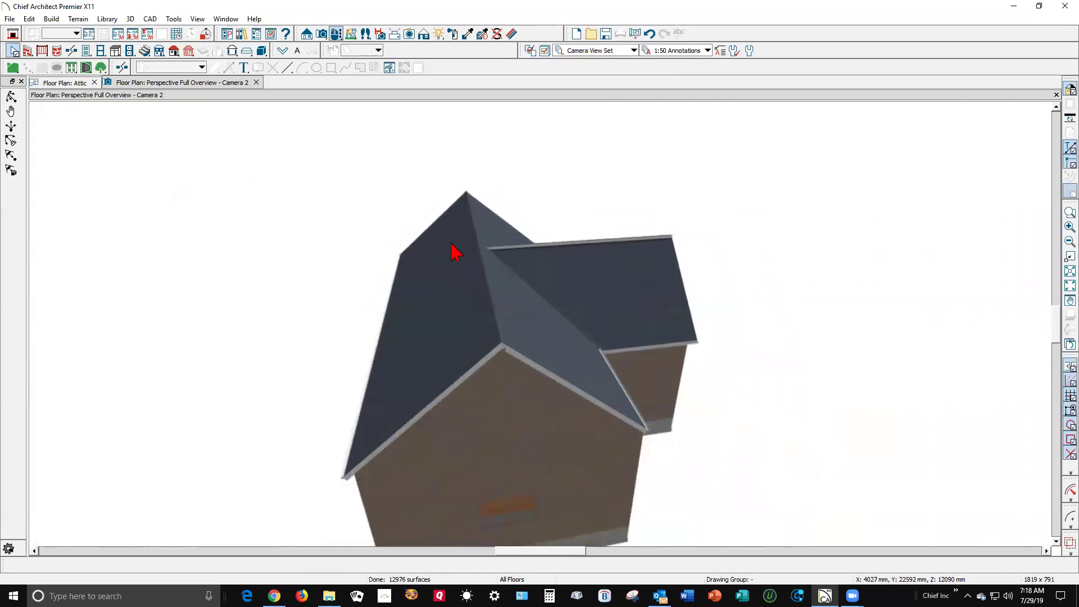
{"action": "left_click", "coordinate": [549, 335]}
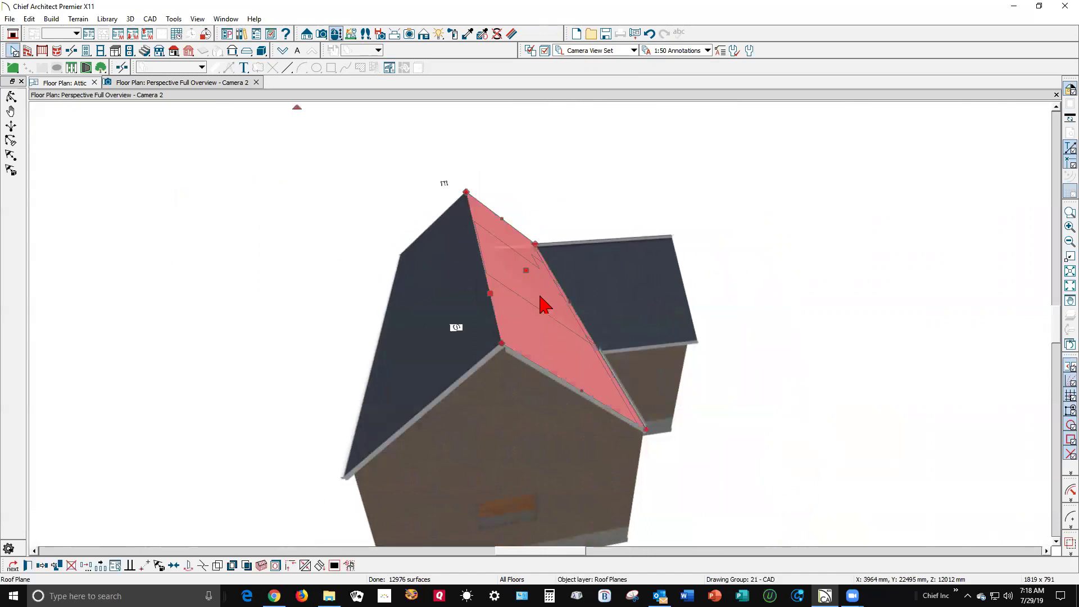
{"action": "double_click", "coordinate": [543, 305]}
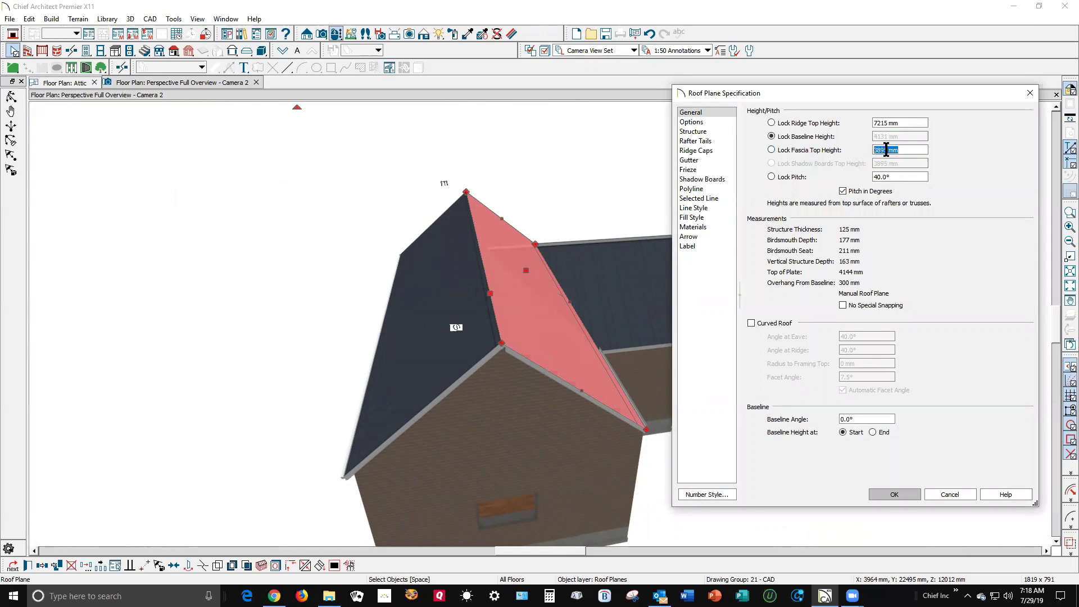
{"action": "right_click", "coordinate": [886, 150]}
{"action": "left_click", "coordinate": [927, 204]}
{"action": "left_click", "coordinate": [953, 496]}
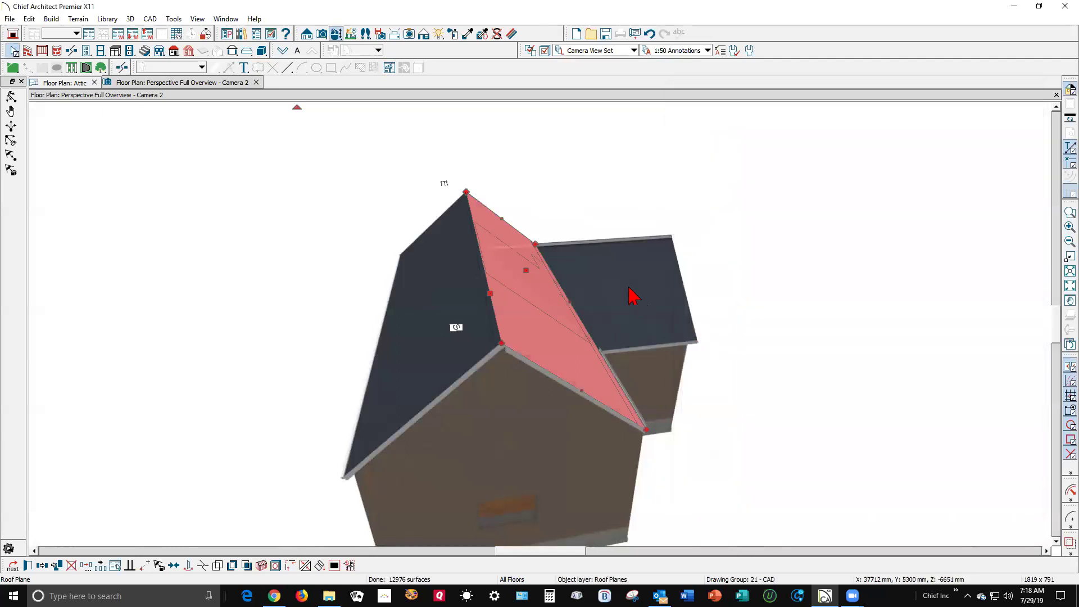
Lock the pitch of the cross gable roof plane beside the large wall opening and set its fascia top height to 3895 mm.
{"action": "left_click", "coordinate": [68, 168]}
{"action": "left_click", "coordinate": [11, 97]}
{"action": "left_click_drag", "start_coordinate": [399, 269], "coordinate": [225, 287]}
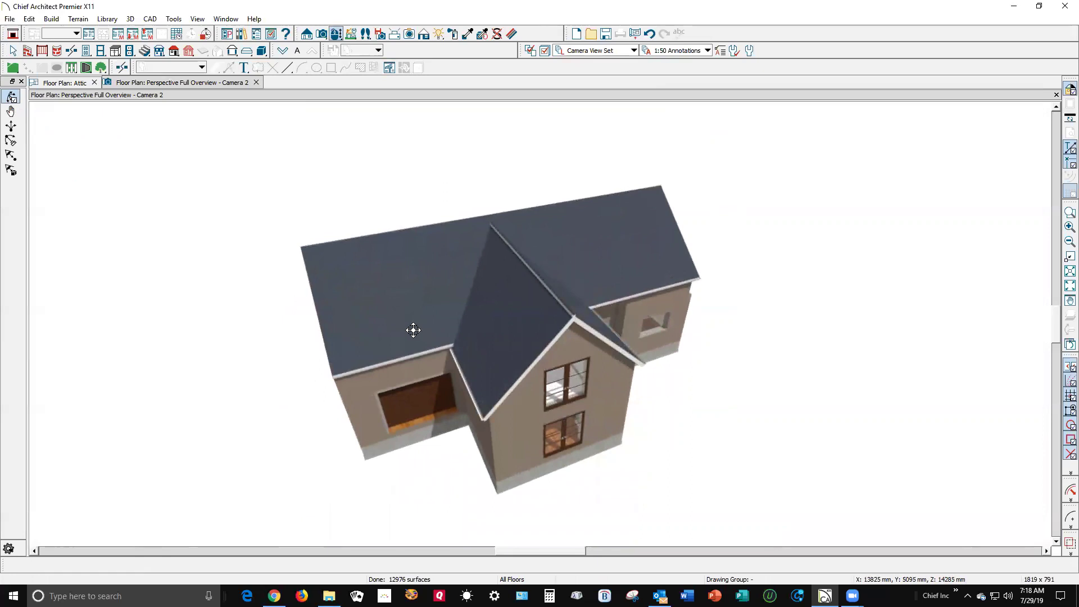
{"action": "left_click", "coordinate": [522, 348]}
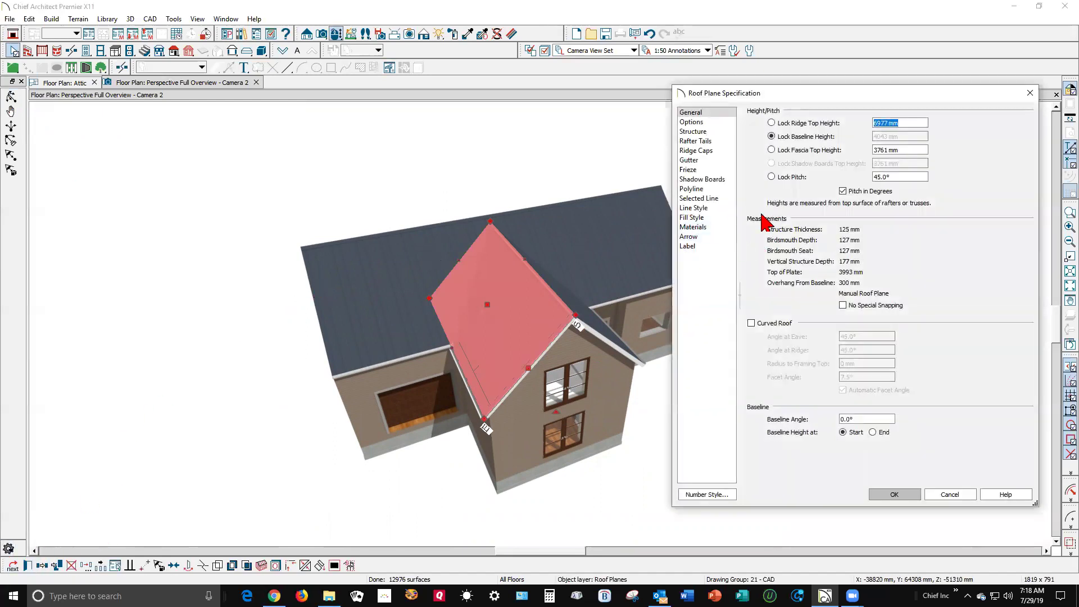
{"action": "left_click", "coordinate": [772, 177]}
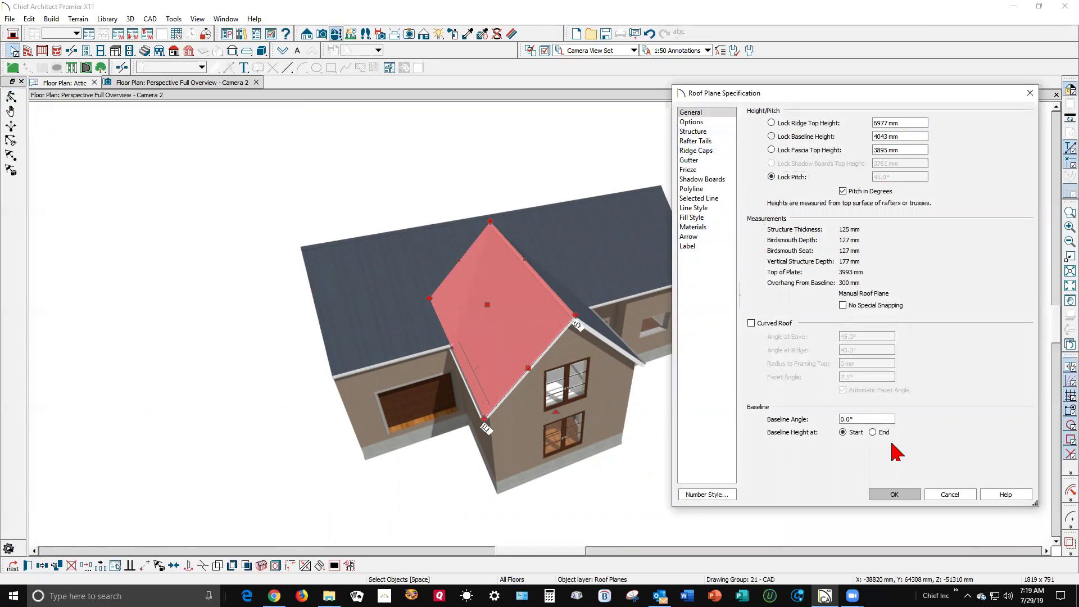
{"action": "left_click", "coordinate": [895, 494]}
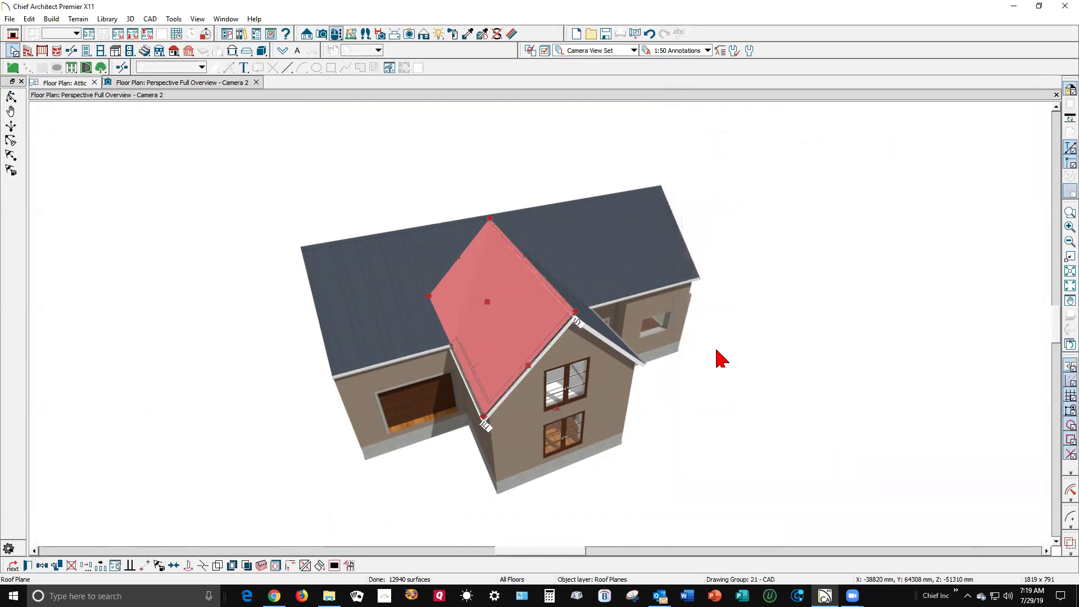
Lock the pitch of the opposite cross gable roof plane, away from the large wall opening, and set its fascia top height to 3895 mm.
{"action": "left_click", "coordinate": [10, 96]}
{"action": "left_click_drag", "start_coordinate": [456, 272], "coordinate": [352, 244]}
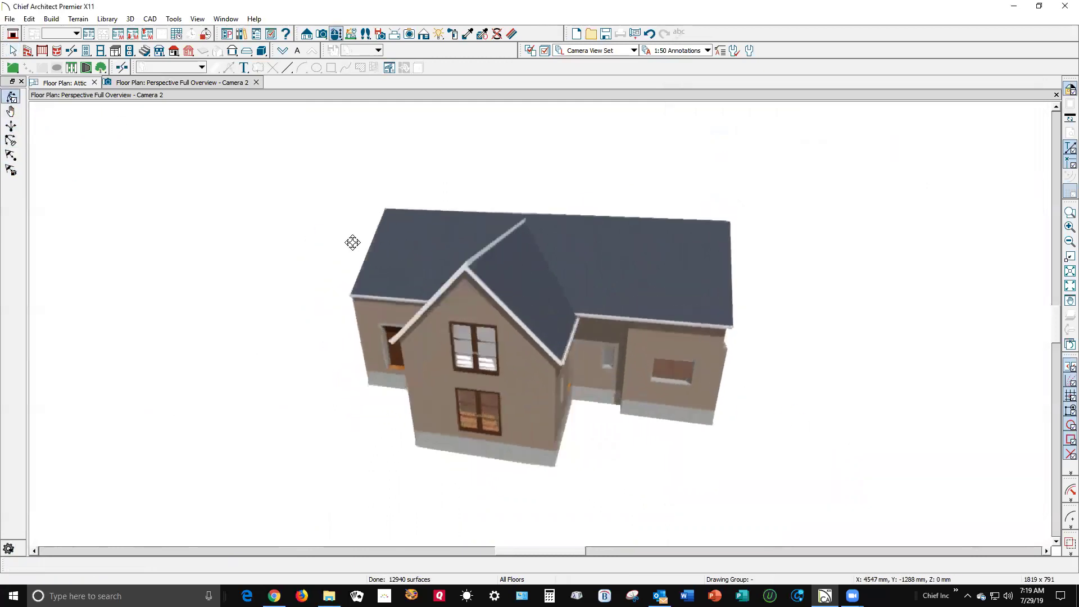
{"action": "scroll", "coordinate": [594, 322], "scroll_direction": "up", "scroll_amount": 2}
{"action": "key", "text": "space"}
{"action": "left_click", "coordinate": [516, 305]}
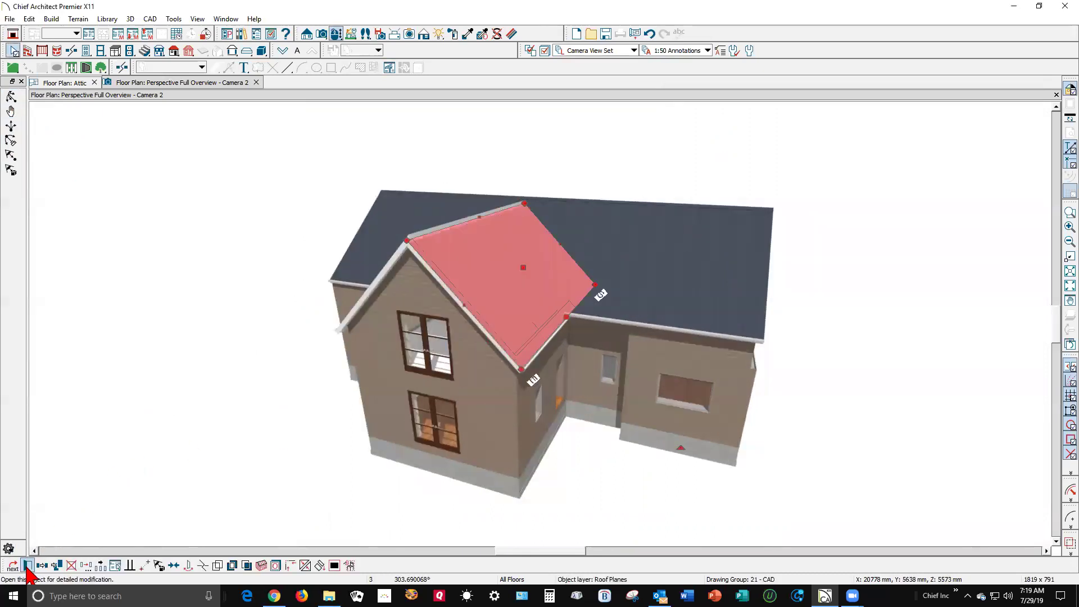
{"action": "double_click", "coordinate": [473, 287]}
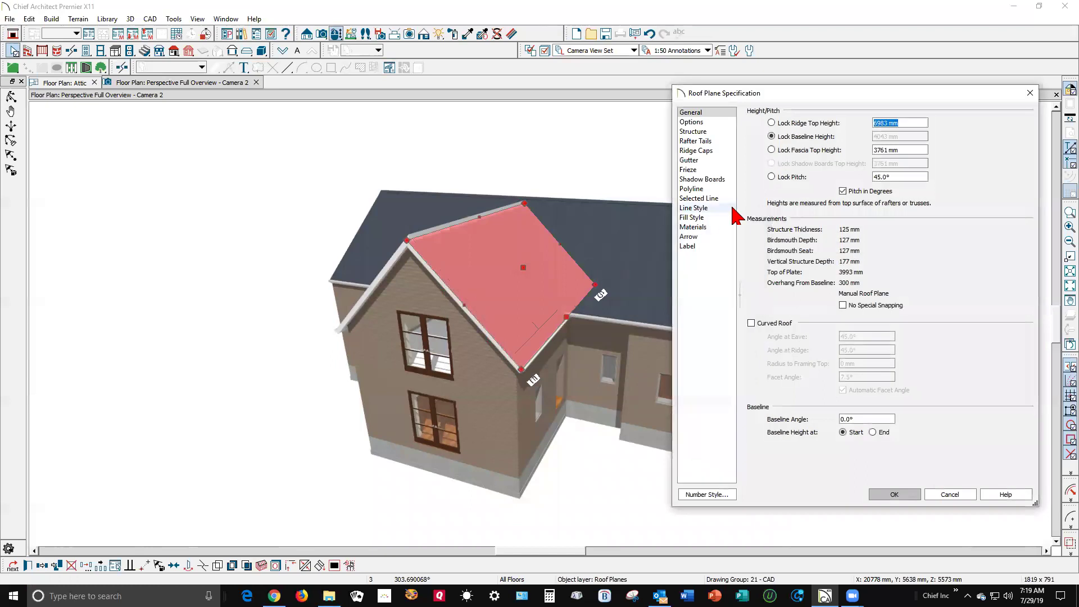
{"action": "left_click", "coordinate": [780, 177]}
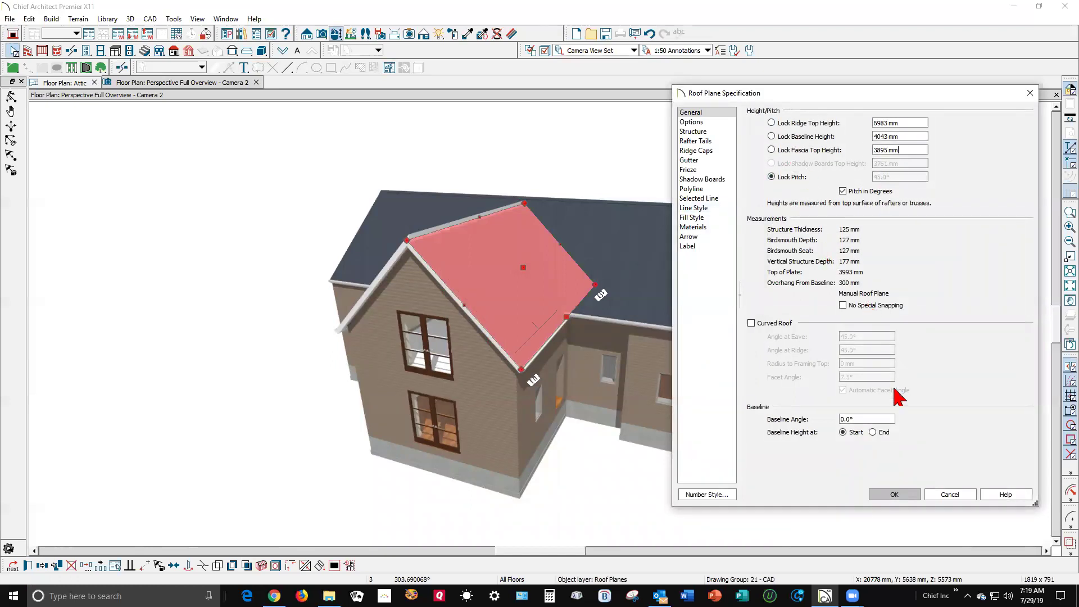
{"action": "left_click", "coordinate": [907, 493]}
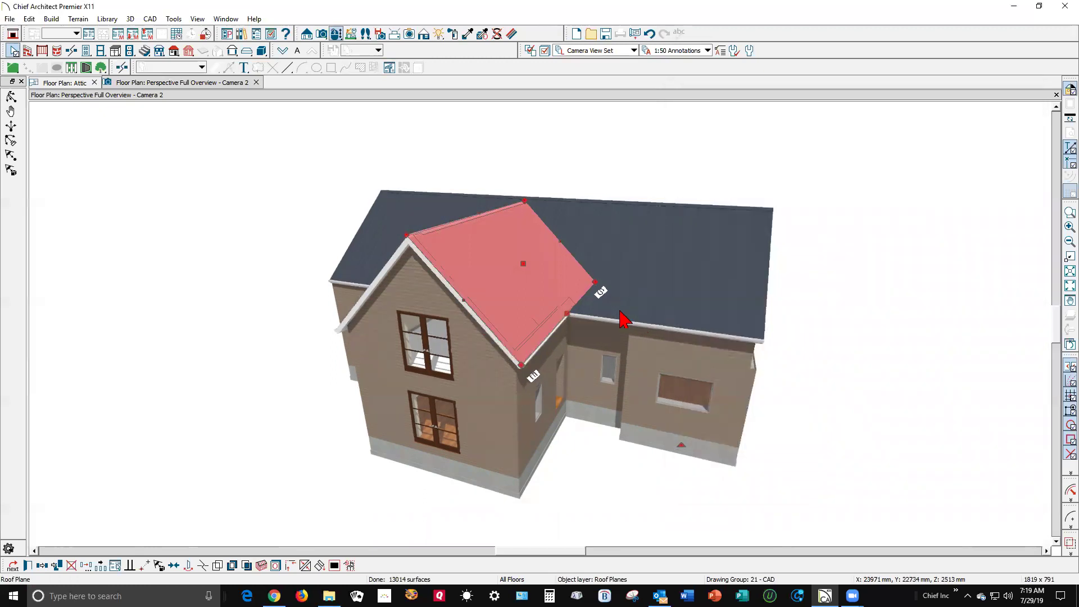
Join the two cross gable roof planes along their shared ridge in the perspective overview.
{"action": "left_click", "coordinate": [12, 99]}
{"action": "left_click_drag", "start_coordinate": [192, 193], "coordinate": [270, 251]}
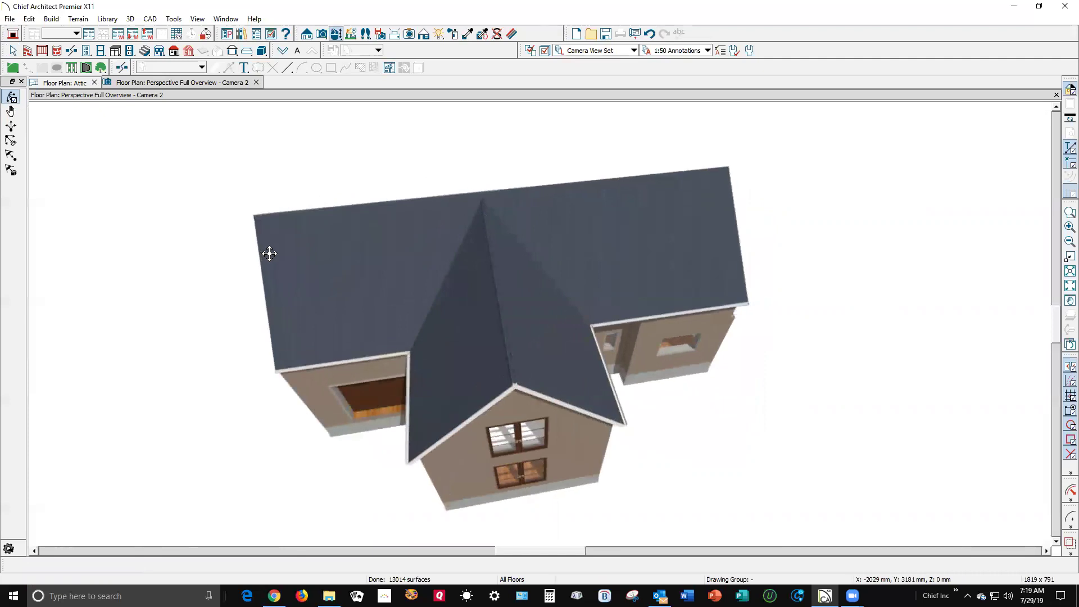
{"action": "right_click", "coordinate": [522, 363]}
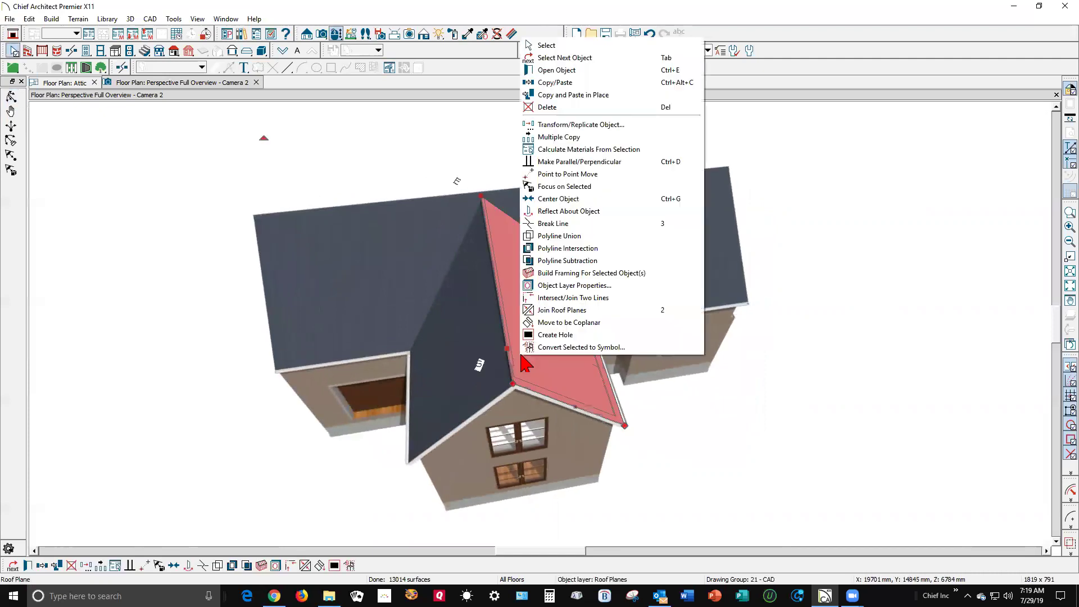
{"action": "left_click", "coordinate": [541, 311]}
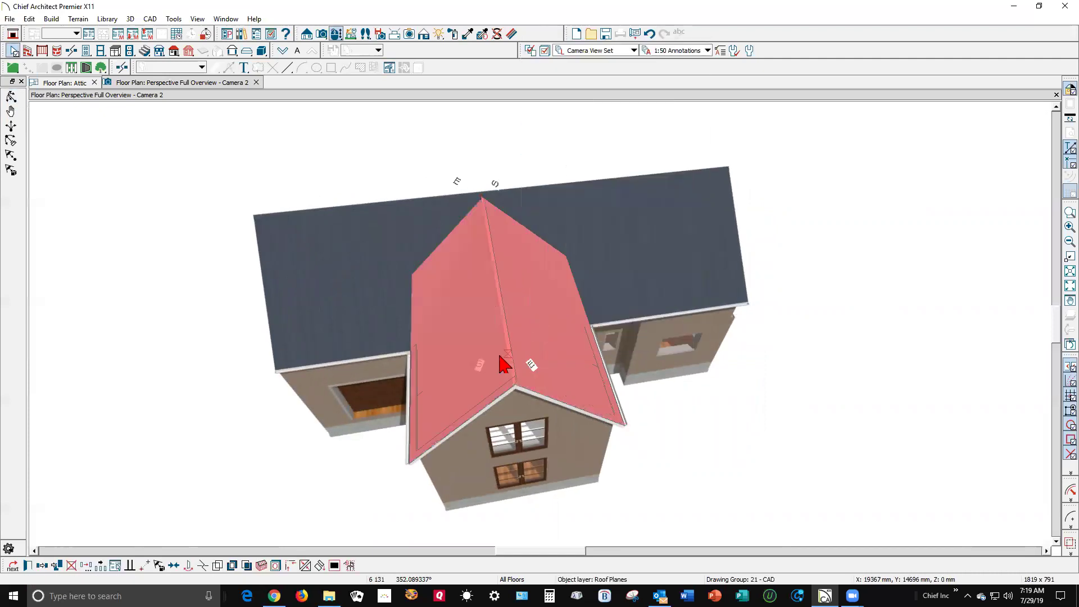
{"action": "left_click", "coordinate": [497, 367]}
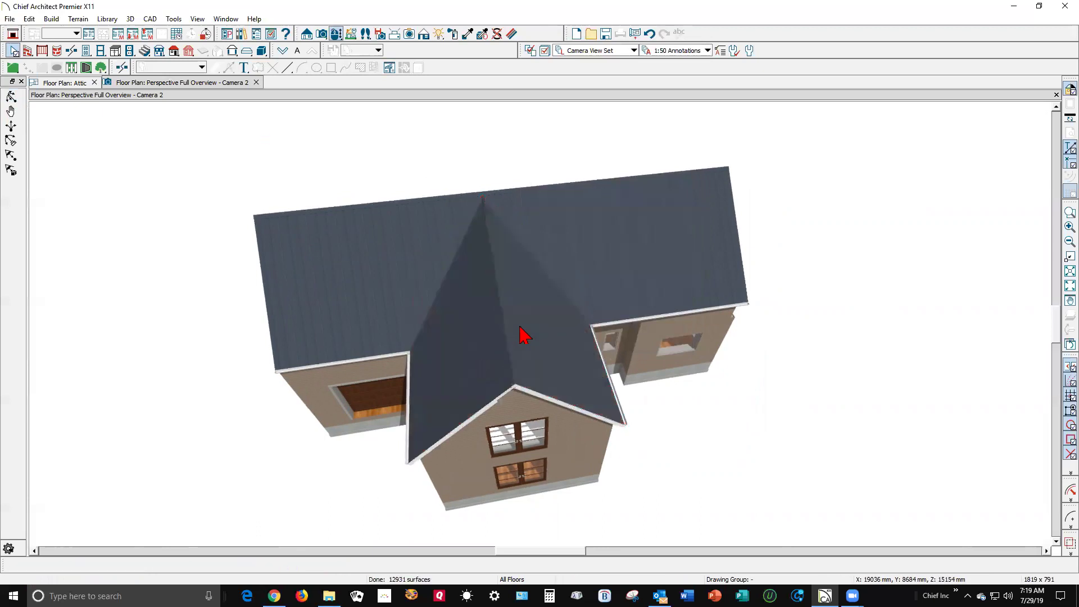
In the attic plan, pull the rear outer corner of the cross gable plane nearest the stepped wall down towards the main eave, forming a diagonal valley edge.
{"action": "key", "text": "ctrl+Tab"}
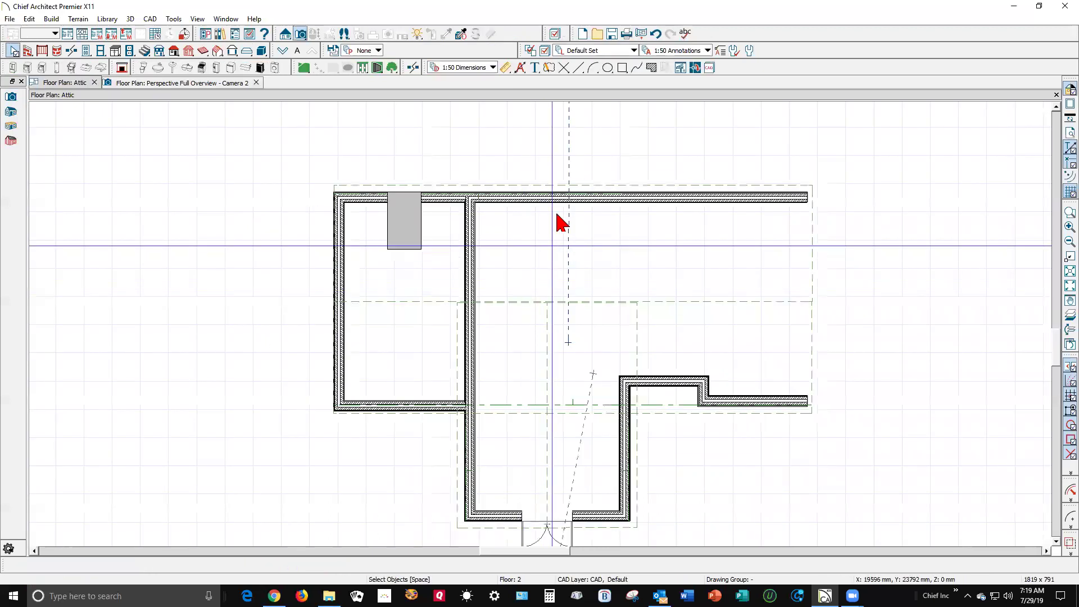
{"action": "scroll", "coordinate": [556, 218], "scroll_direction": "down", "scroll_amount": 2}
{"action": "scroll", "coordinate": [528, 368], "scroll_direction": "up", "scroll_amount": 1}
{"action": "scroll", "coordinate": [529, 375], "scroll_direction": "up", "scroll_amount": 1}
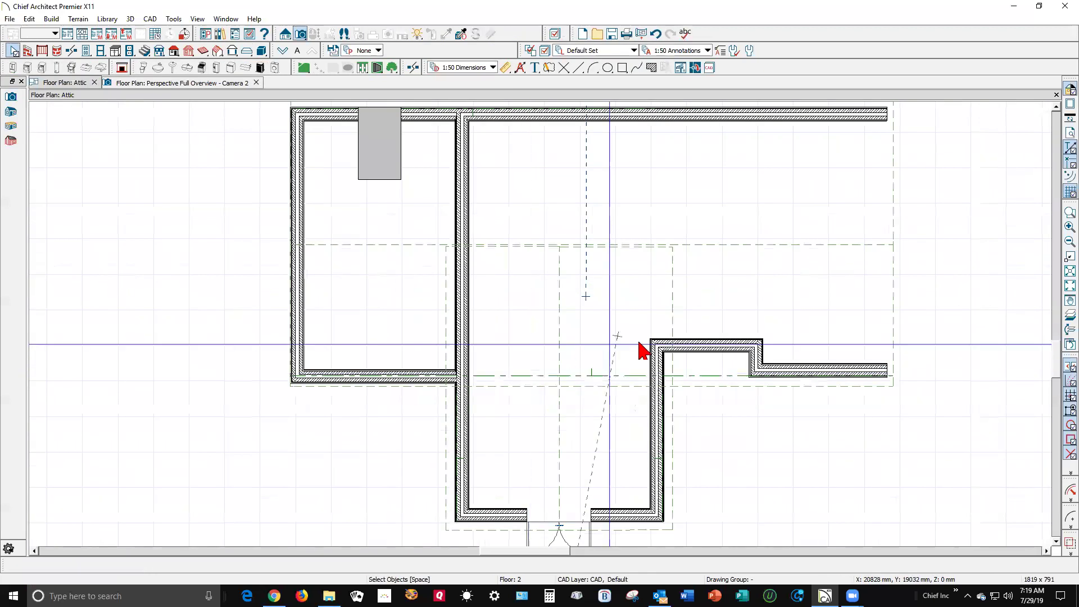
{"action": "left_click", "coordinate": [677, 307]}
{"action": "left_click_drag", "start_coordinate": [672, 247], "coordinate": [666, 367]}
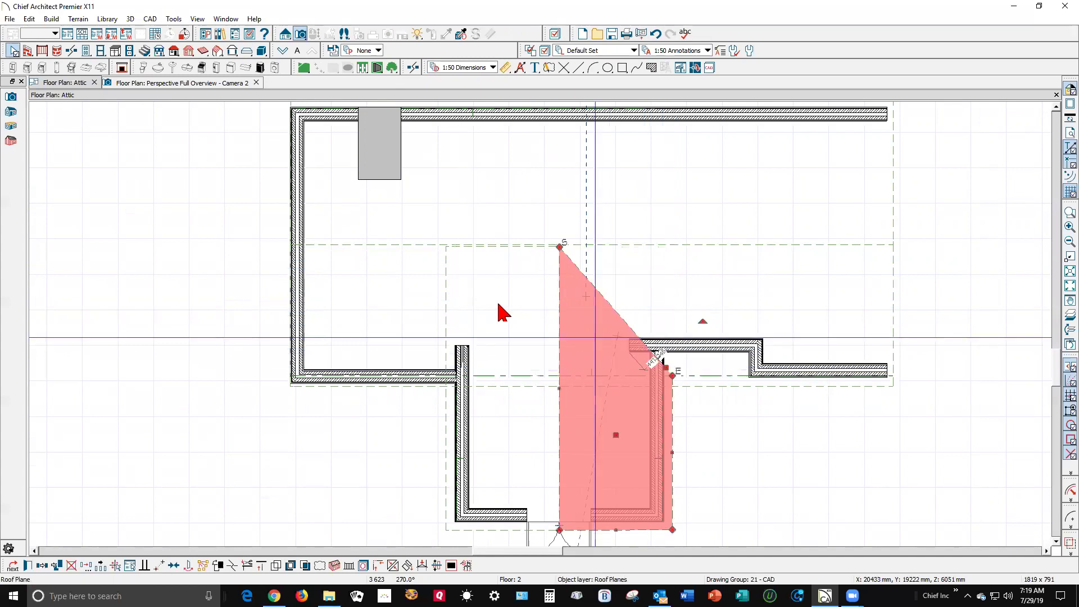
Pull the rear outer corner of the other cross gable roof plane down towards the main eave to form the matching diagonal edge.
{"action": "left_click", "coordinate": [463, 248]}
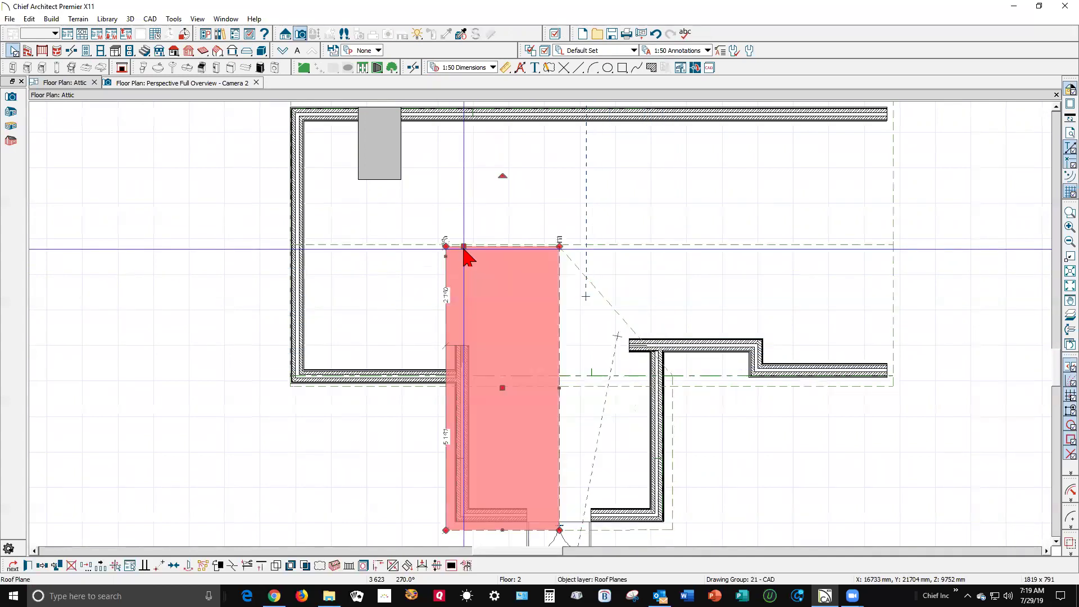
{"action": "left_click_drag", "start_coordinate": [446, 247], "coordinate": [447, 348]}
{"action": "key", "text": "Escape"}
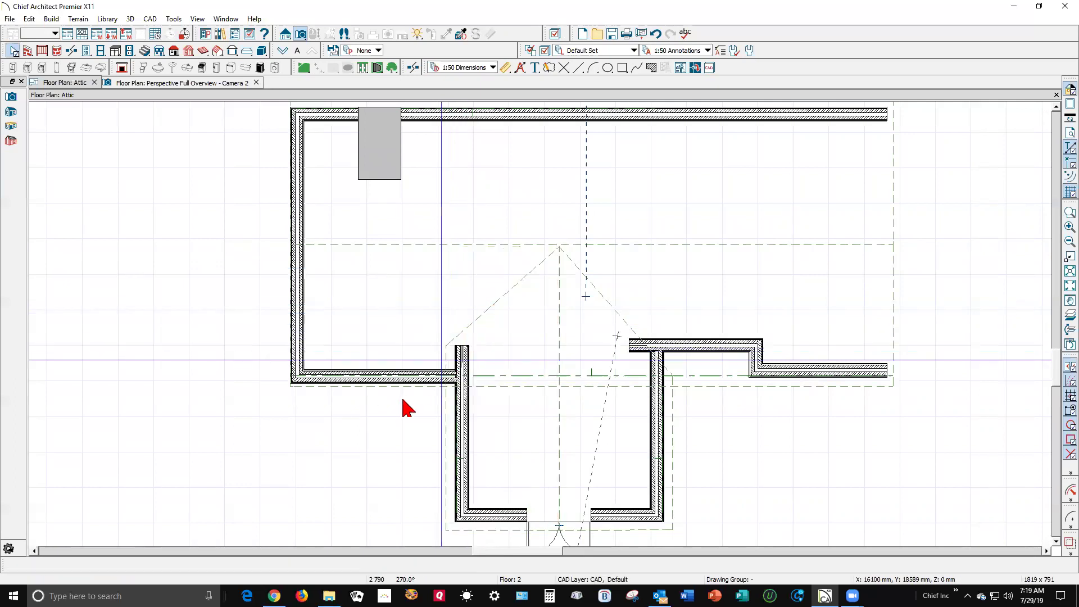
Break the front main roof plane's eave line where it meets each outer edge of the cross gable.
{"action": "left_click", "coordinate": [362, 257]}
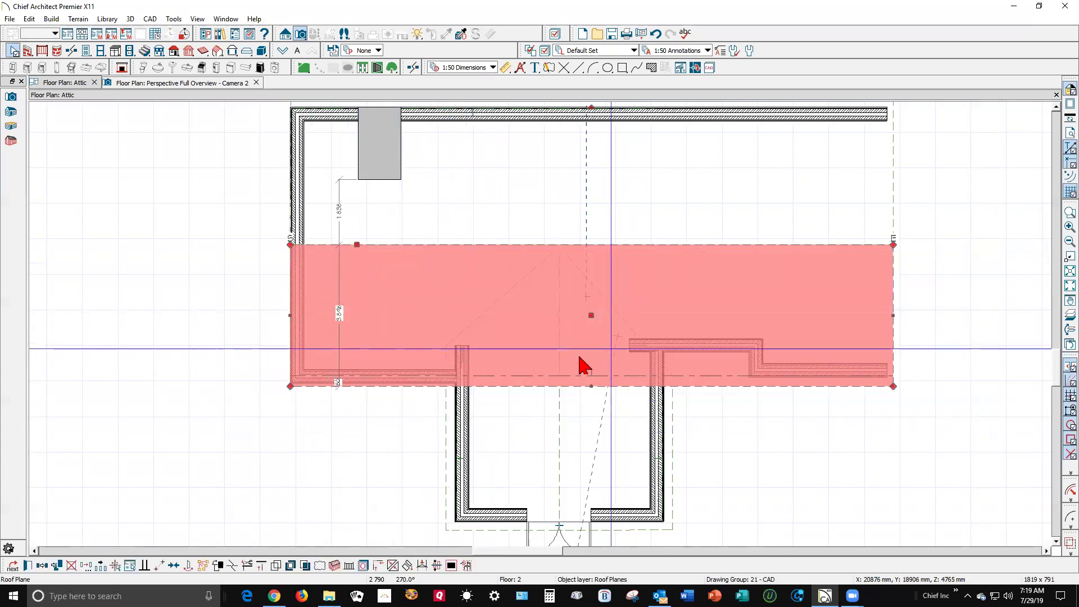
{"action": "left_click", "coordinate": [230, 565]}
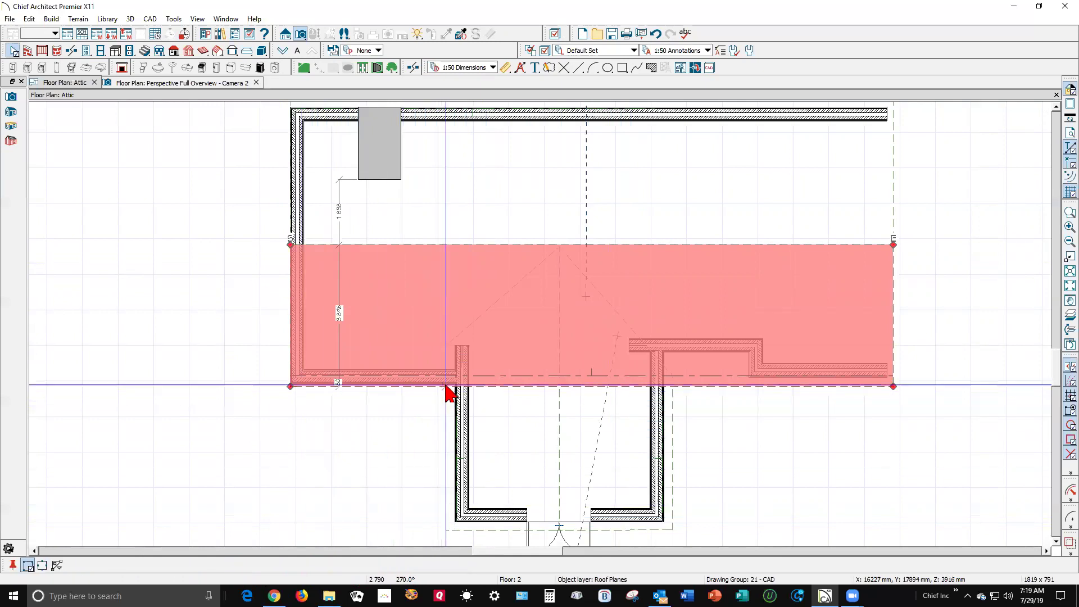
{"action": "left_click", "coordinate": [464, 405]}
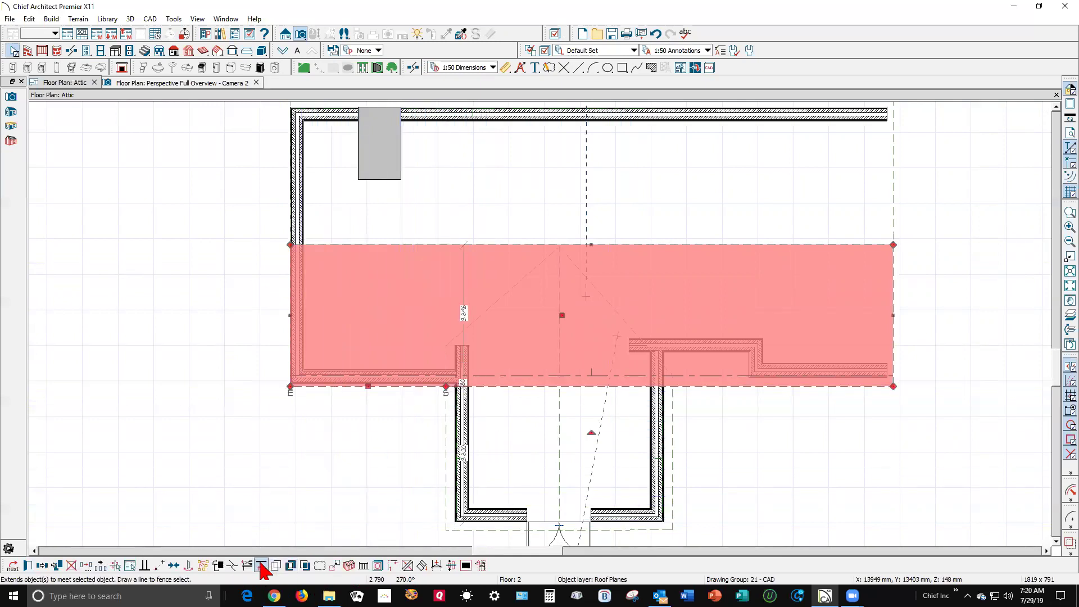
{"action": "left_click", "coordinate": [232, 564]}
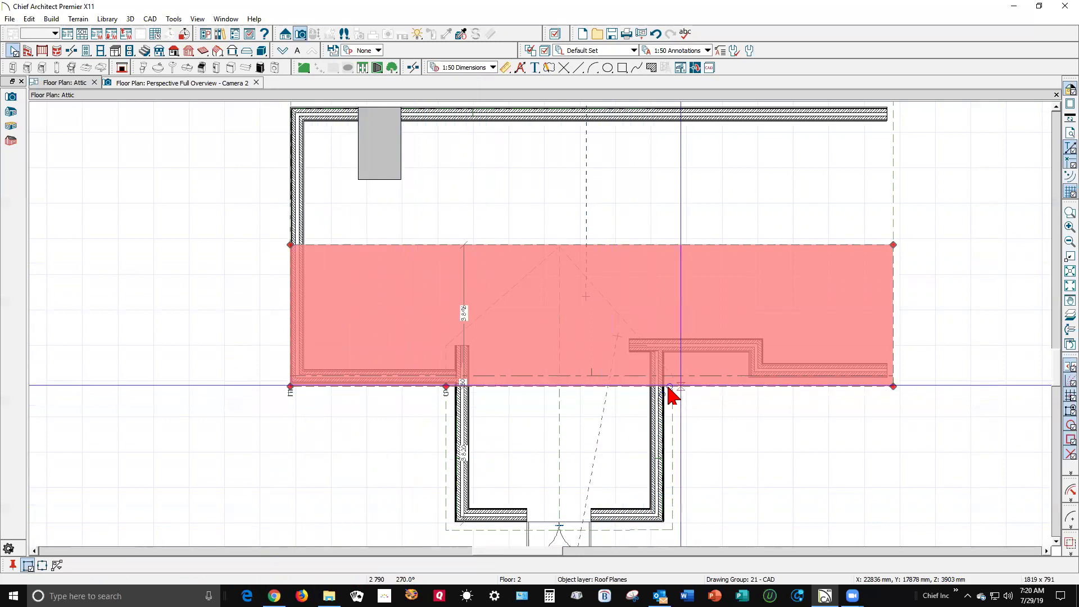
{"action": "left_click", "coordinate": [797, 419]}
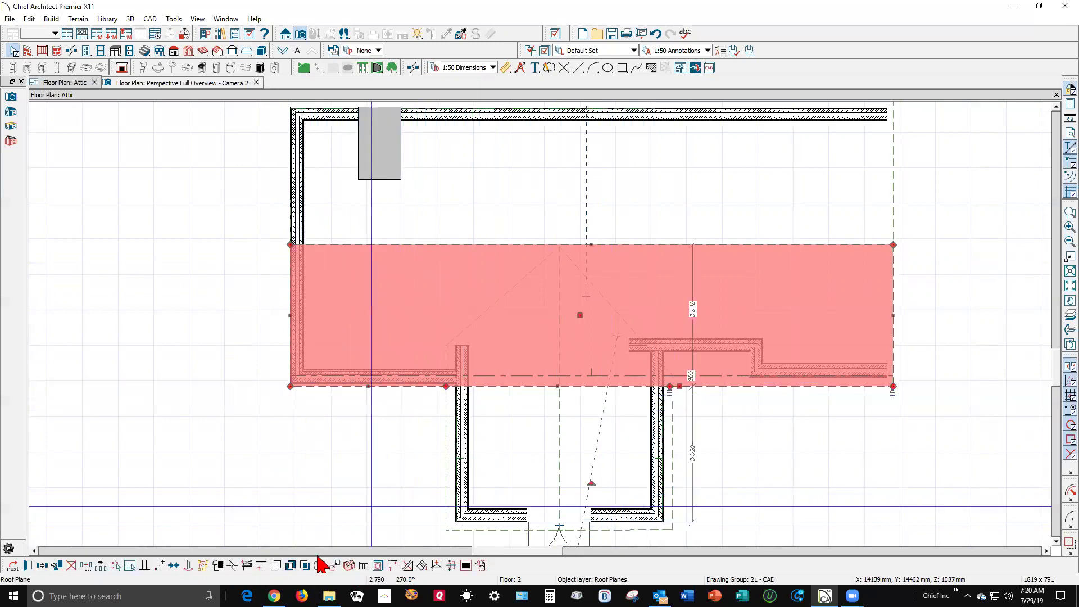
Break the middle eave segment at the cross gable's ridge line and pull that point up near the main ridge, cutting a V-shaped notch.
{"action": "left_click", "coordinate": [232, 564]}
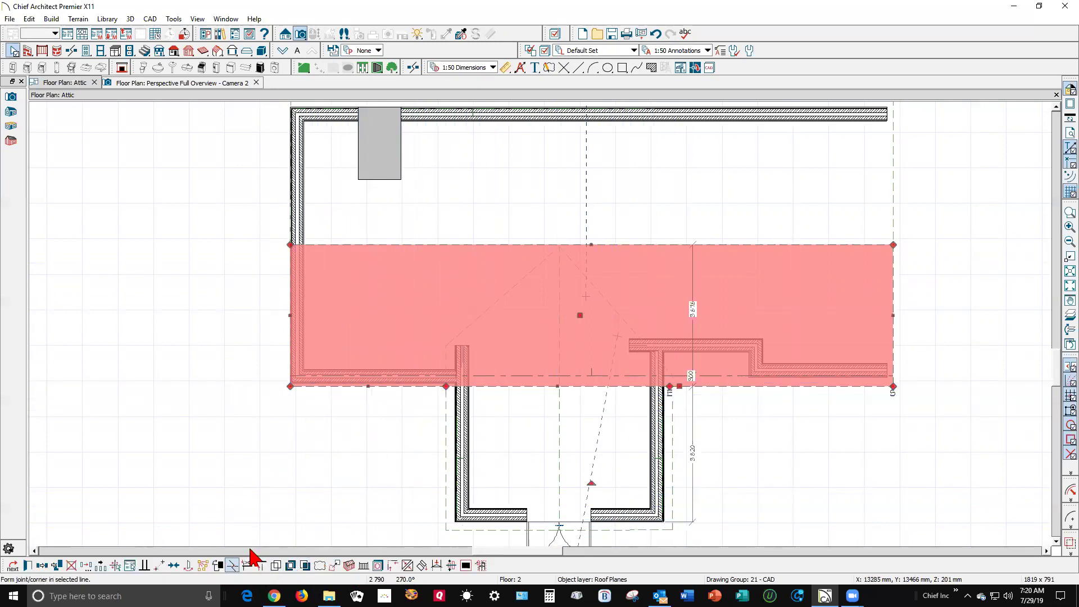
{"action": "left_click", "coordinate": [558, 386]}
{"action": "left_click_drag", "start_coordinate": [557, 386], "coordinate": [565, 265]}
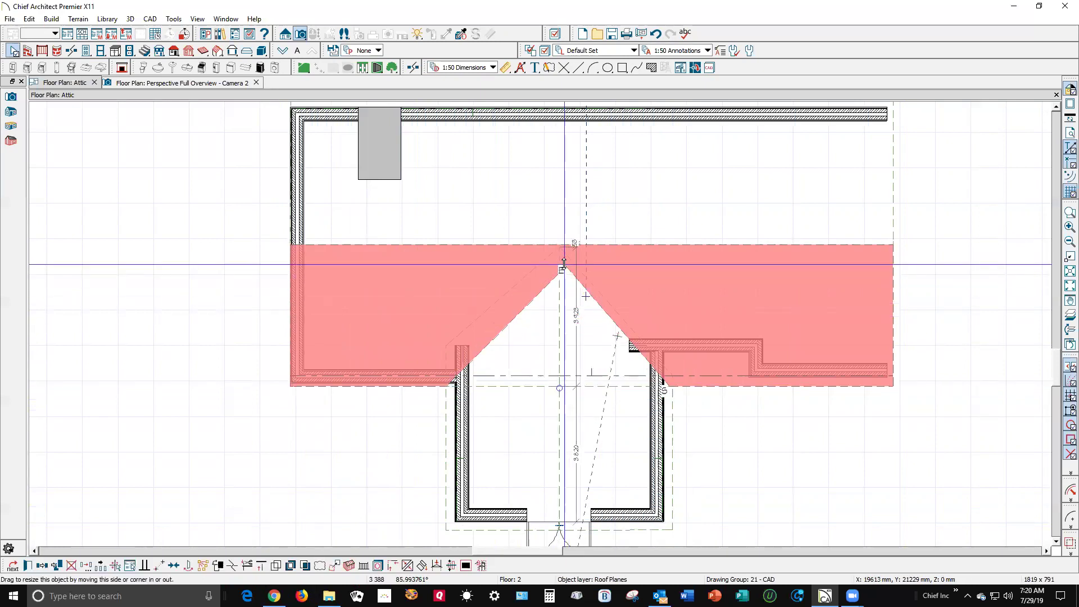
Join the notch edge on the stepped-wall side of the front main roof plane to the adjacent cross gable roof plane.
{"action": "left_click", "coordinate": [639, 313]}
{"action": "left_click", "coordinate": [599, 317]}
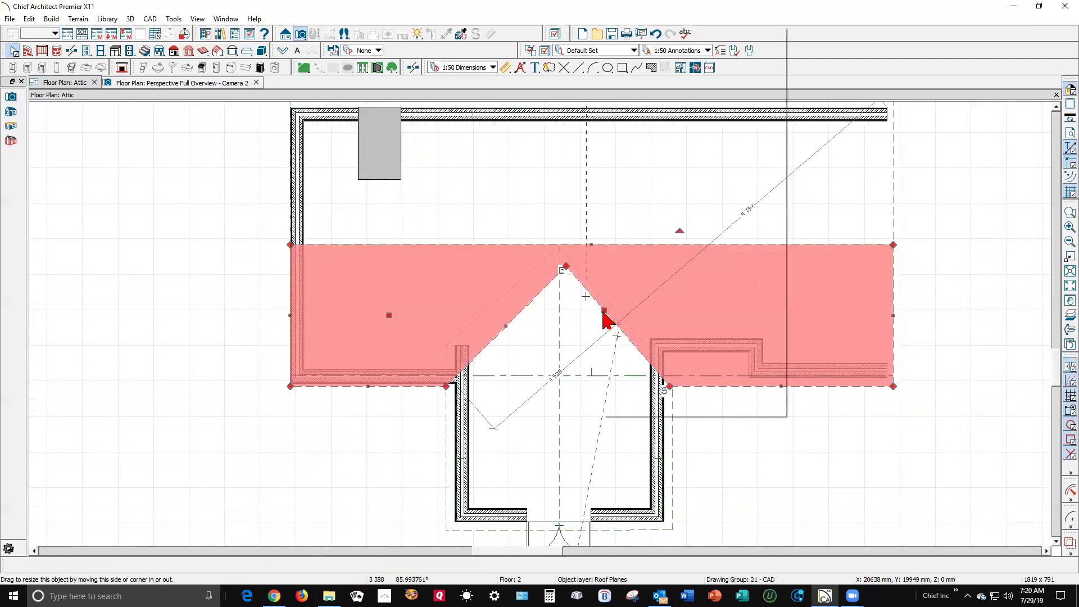
{"action": "right_click", "coordinate": [603, 318]}
{"action": "left_click", "coordinate": [614, 348]}
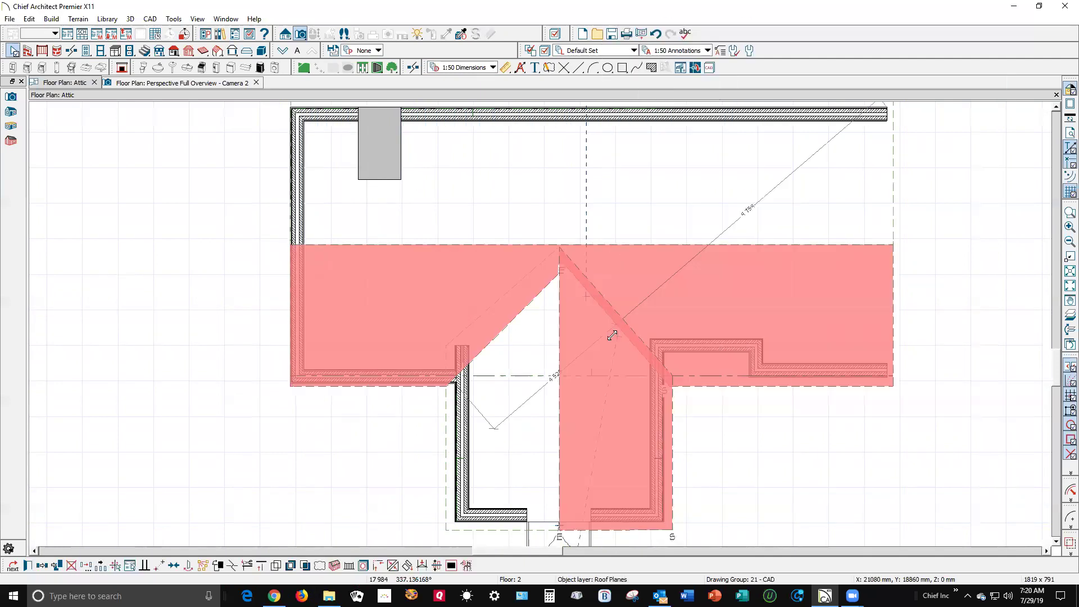
{"action": "left_click", "coordinate": [604, 292]}
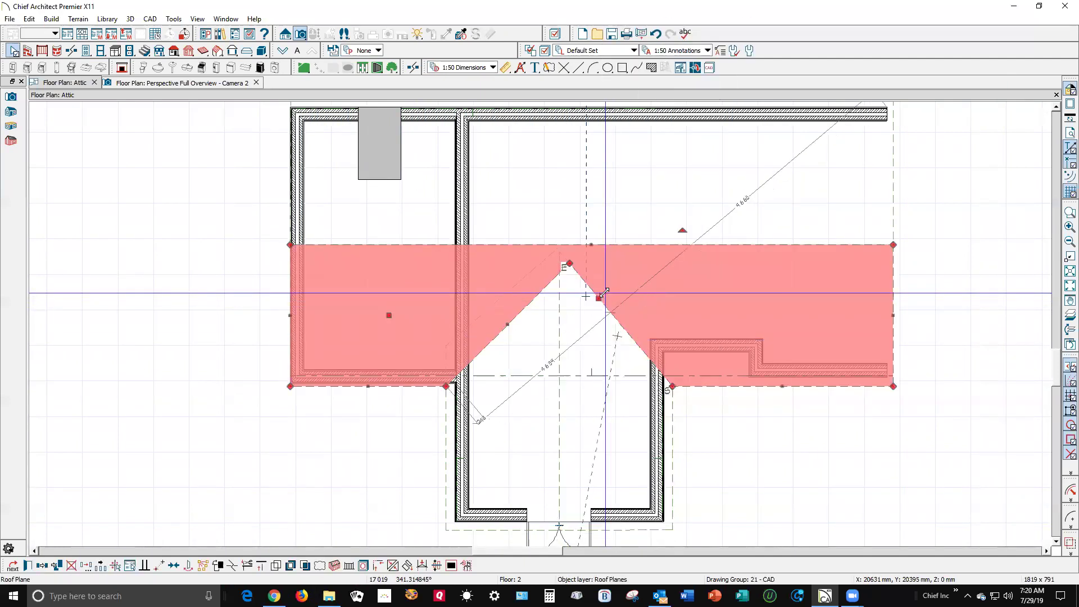
Join the remaining notch edge of the front main roof plane to the other cross gable roof plane.
{"action": "left_click", "coordinate": [530, 309]}
{"action": "right_click", "coordinate": [529, 309]}
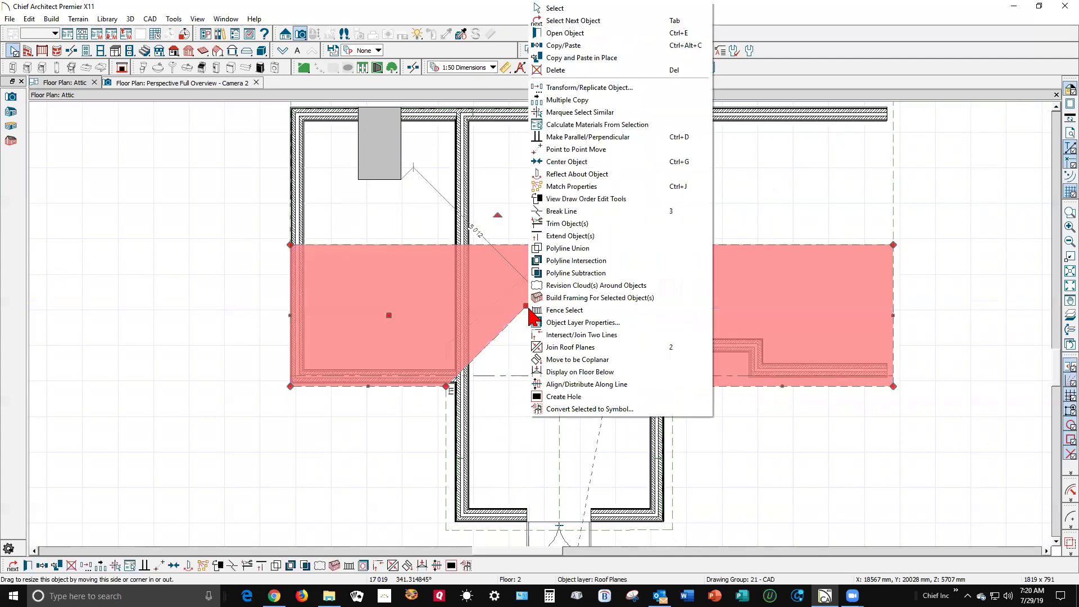
{"action": "left_click", "coordinate": [548, 344]}
{"action": "left_click", "coordinate": [500, 296]}
{"action": "left_click", "coordinate": [557, 346]}
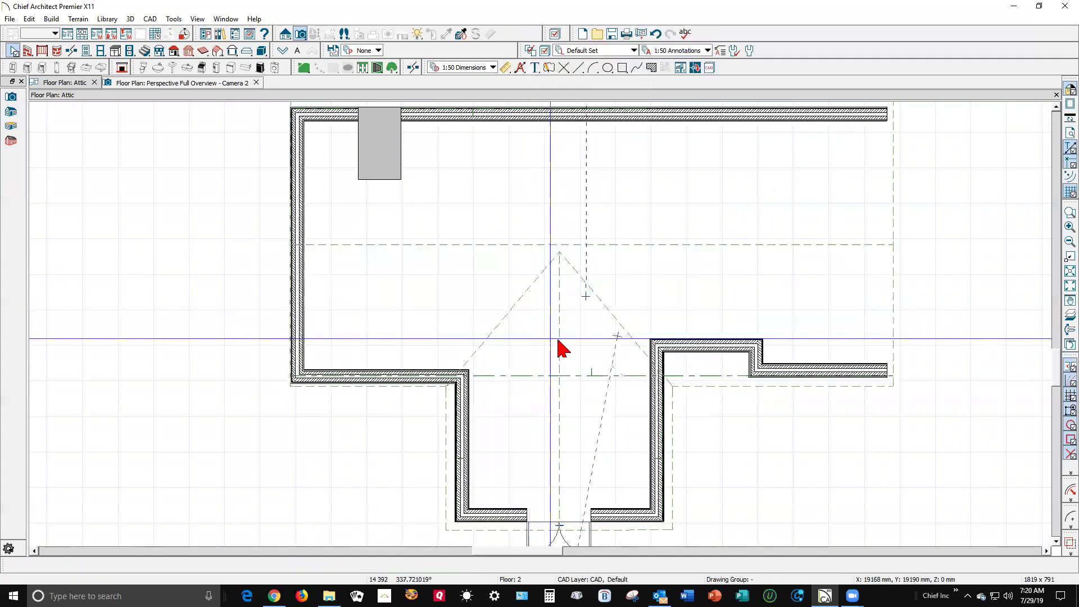
Close the main roof's open gable end with a wall in the attic plan, displaying the floor below as reference.
{"action": "key", "text": "ctrl+Tab"}
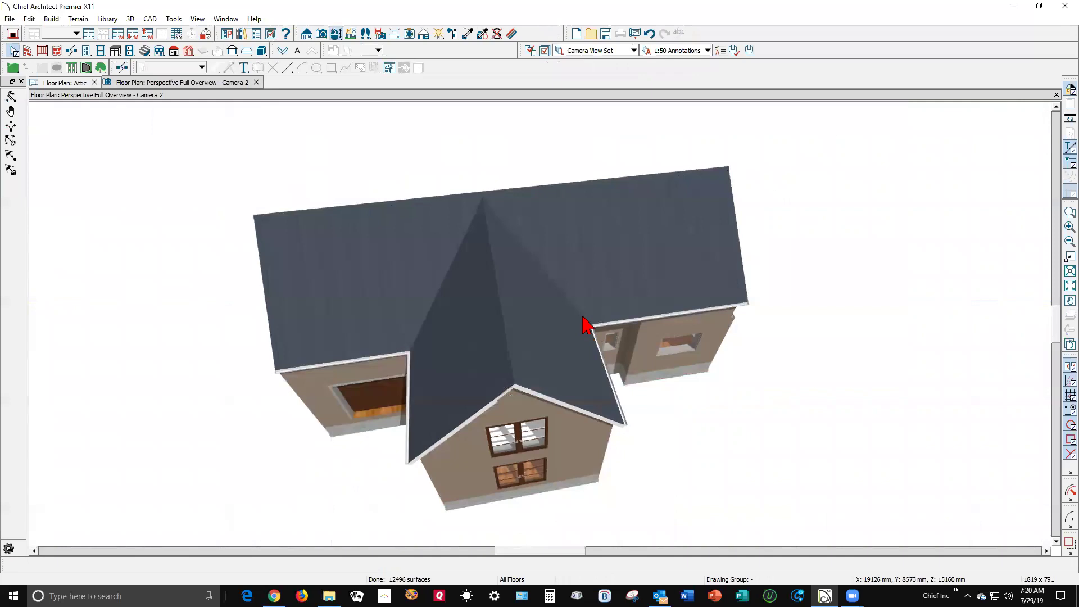
{"action": "left_click", "coordinate": [11, 97]}
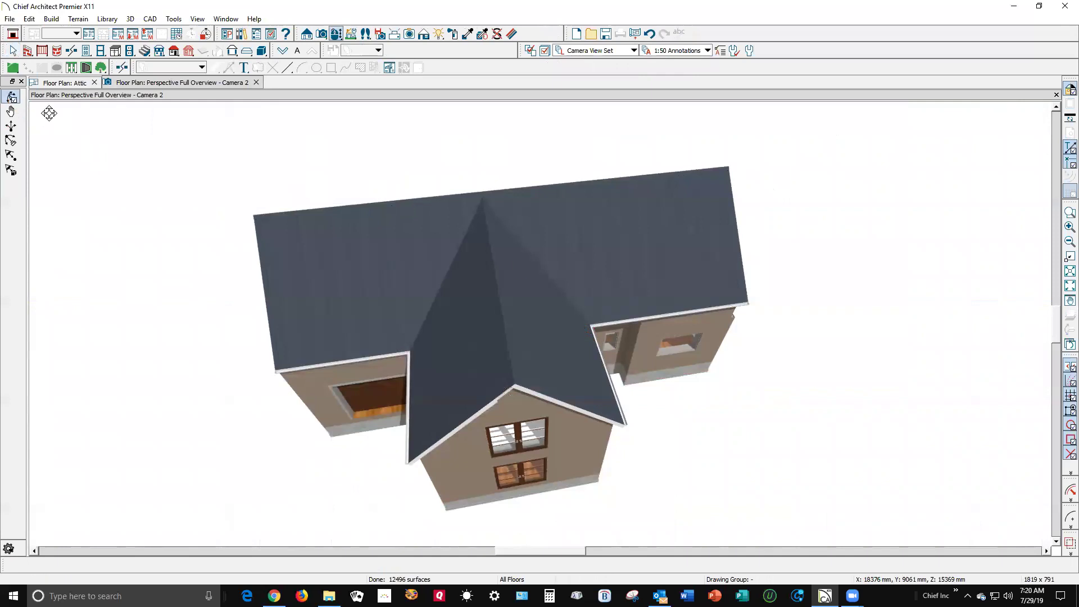
{"action": "left_click_drag", "start_coordinate": [265, 172], "coordinate": [367, 119]}
{"action": "left_click_drag", "start_coordinate": [315, 171], "coordinate": [749, 179]}
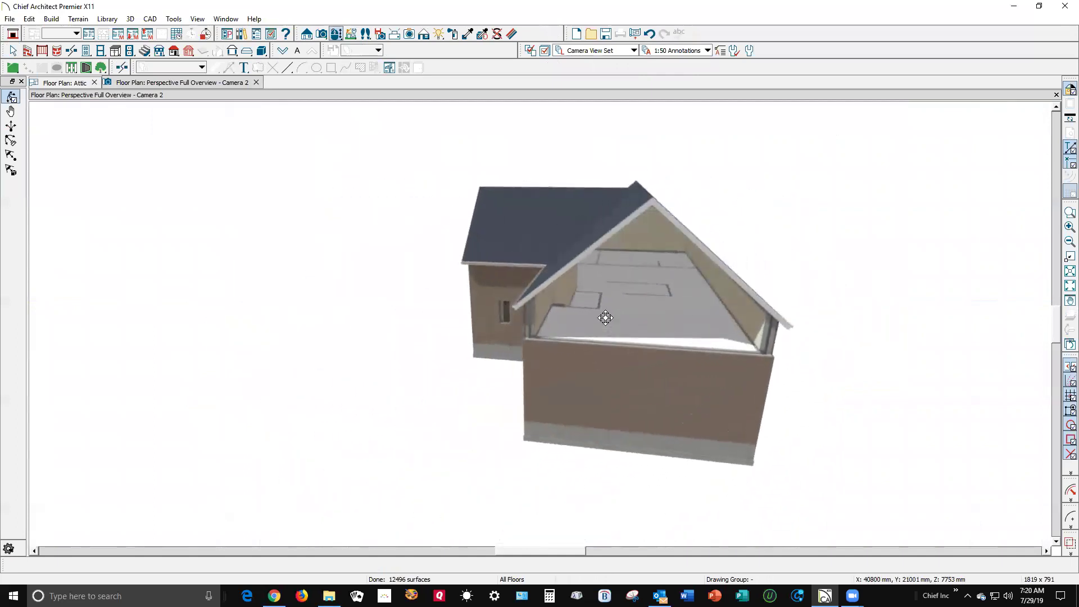
{"action": "mouse_move", "coordinate": [716, 254]}
{"action": "left_mouse_down"}
{"action": "mouse_move", "coordinate": [357, 234]}
{"action": "mouse_move", "coordinate": [714, 247]}
{"action": "left_mouse_up"}
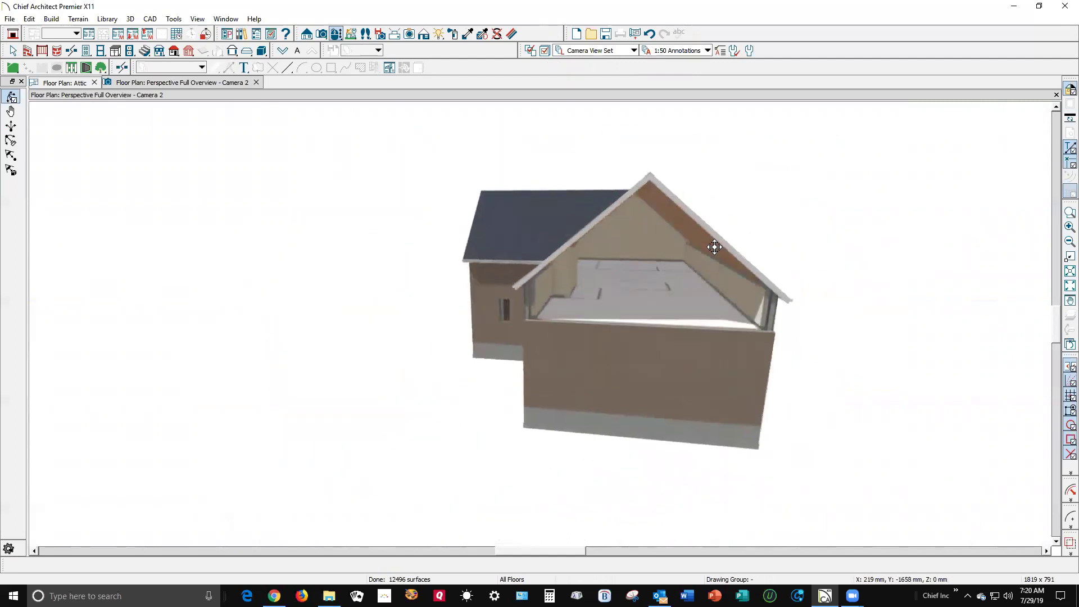
{"action": "key", "text": "ctrl+Tab"}
{"action": "scroll", "coordinate": [771, 252], "scroll_direction": "down", "scroll_amount": 2}
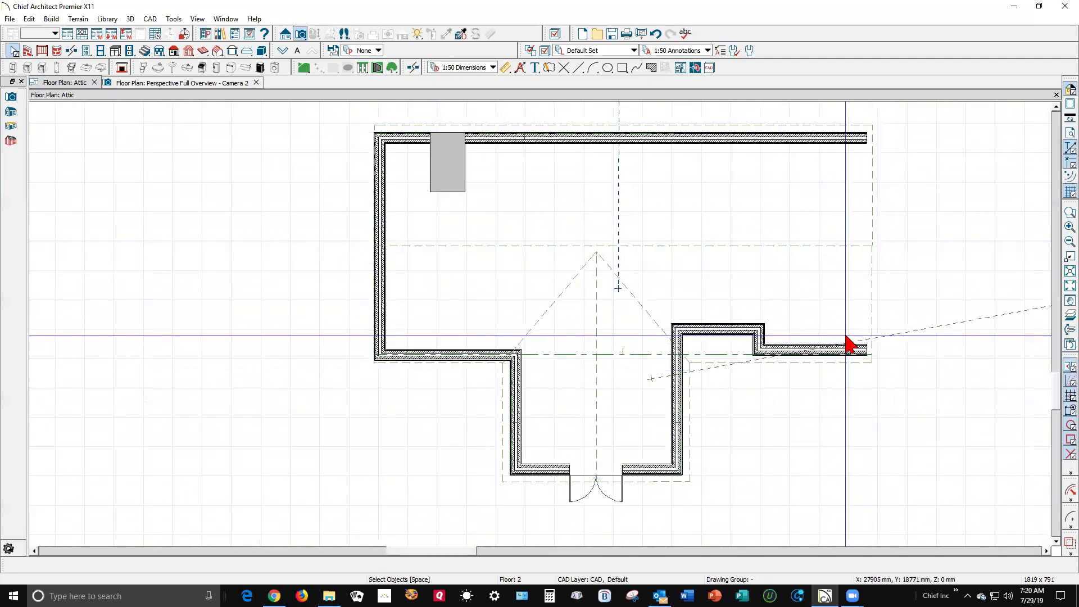
{"action": "left_click", "coordinate": [1070, 316]}
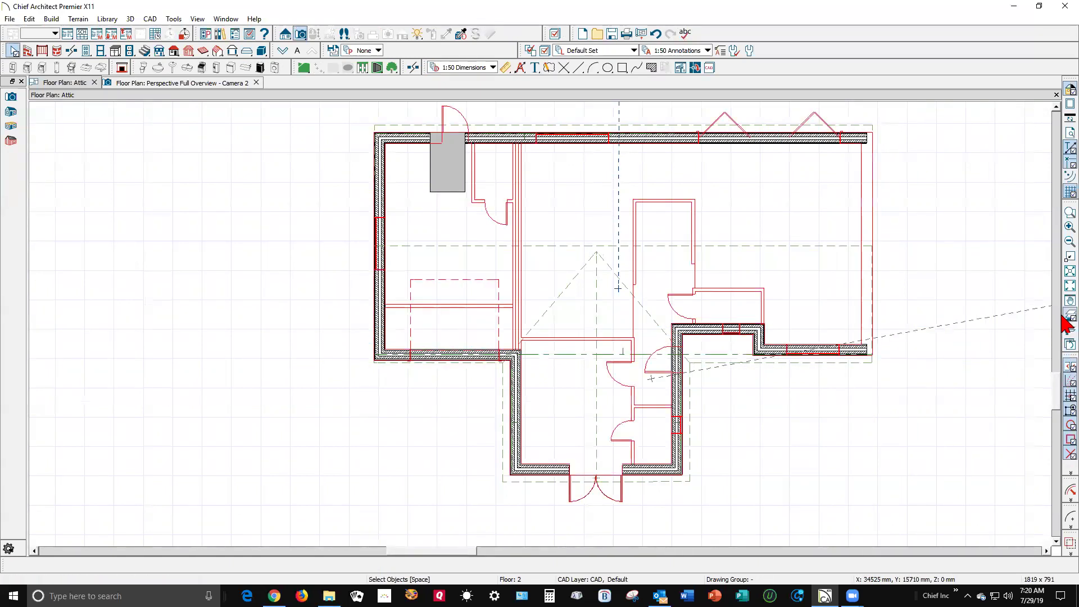
{"action": "left_click", "coordinate": [873, 352]}
{"action": "left_click_drag", "start_coordinate": [877, 344], "coordinate": [860, 139]}
Nudge the new gable-end attic wall inward and align it with the wall below.
{"action": "left_click_drag", "start_coordinate": [911, 241], "coordinate": [910, 242]}
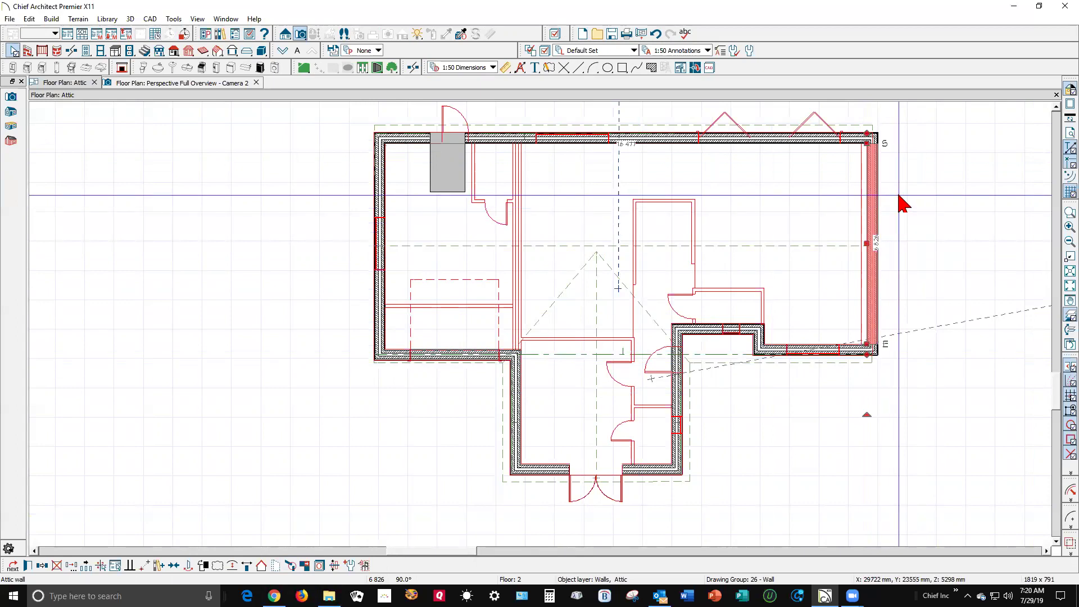
{"action": "left_click_drag", "start_coordinate": [881, 209], "coordinate": [881, 209]}
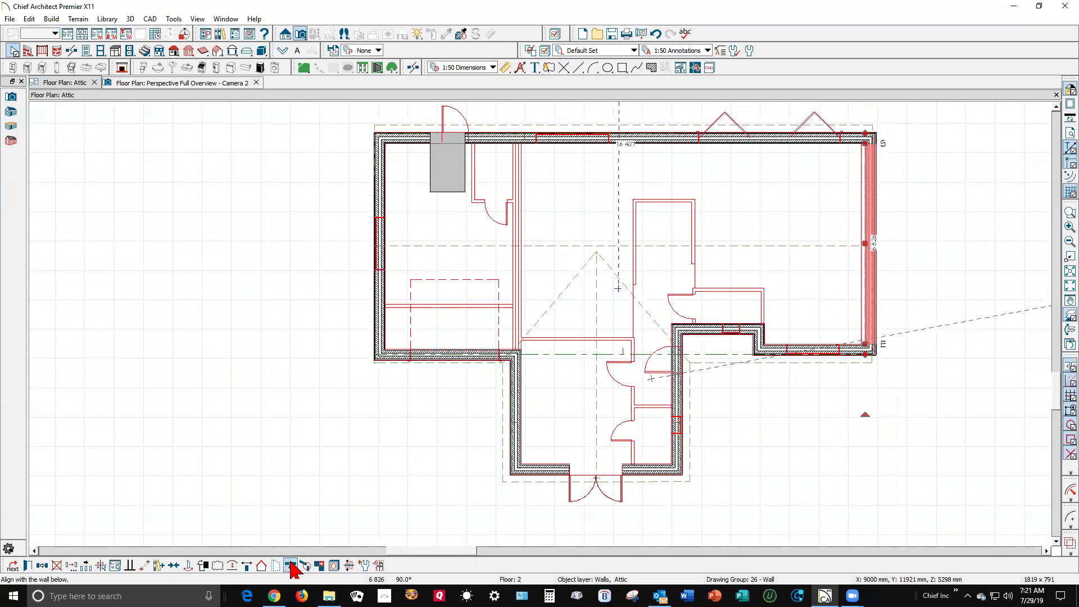
{"action": "left_click", "coordinate": [290, 565]}
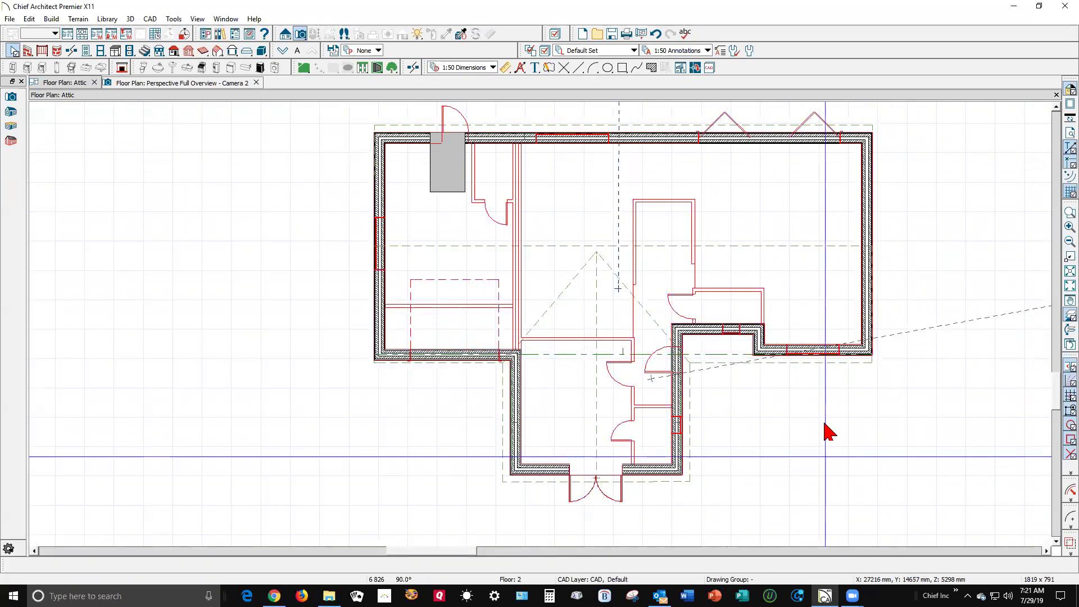
Set the front gable overhang of the cross gable roof plane on the garage side to 235 mm from the wall.
{"action": "key", "text": "ctrl+Tab"}
{"action": "left_click_drag", "start_coordinate": [664, 312], "coordinate": [923, 332]}
{"action": "scroll", "coordinate": [507, 195], "scroll_direction": "up", "scroll_amount": 5}
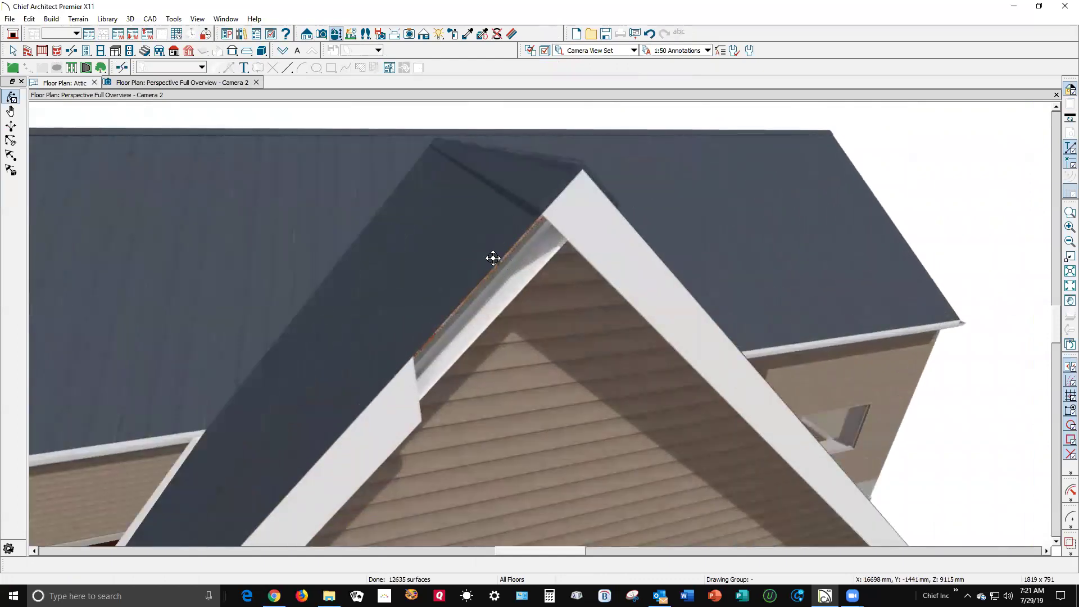
{"action": "key", "text": "ctrl+Tab"}
{"action": "scroll", "coordinate": [618, 256], "scroll_direction": "down", "scroll_amount": 2}
{"action": "scroll", "coordinate": [575, 457], "scroll_direction": "up", "scroll_amount": 5}
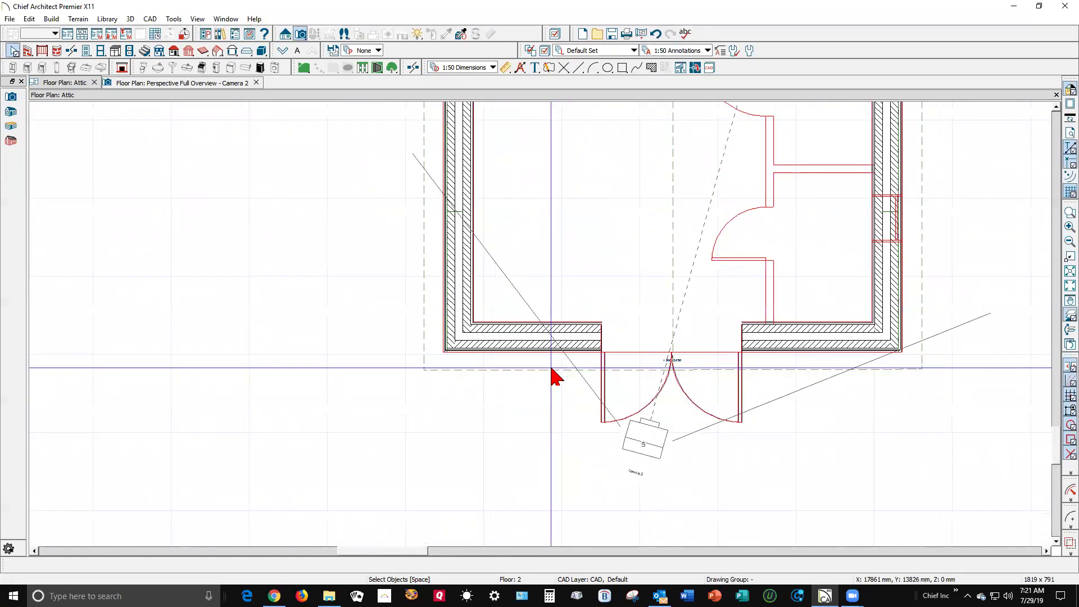
{"action": "left_click", "coordinate": [551, 368]}
{"action": "scroll", "coordinate": [574, 373], "scroll_direction": "up", "scroll_amount": 4}
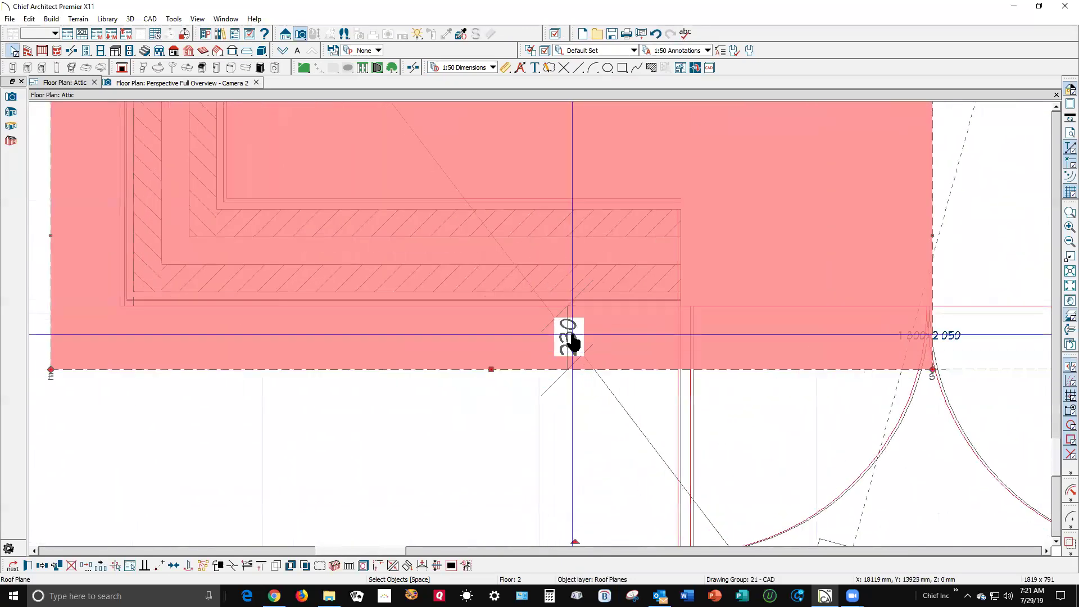
{"action": "left_click", "coordinate": [572, 339]}
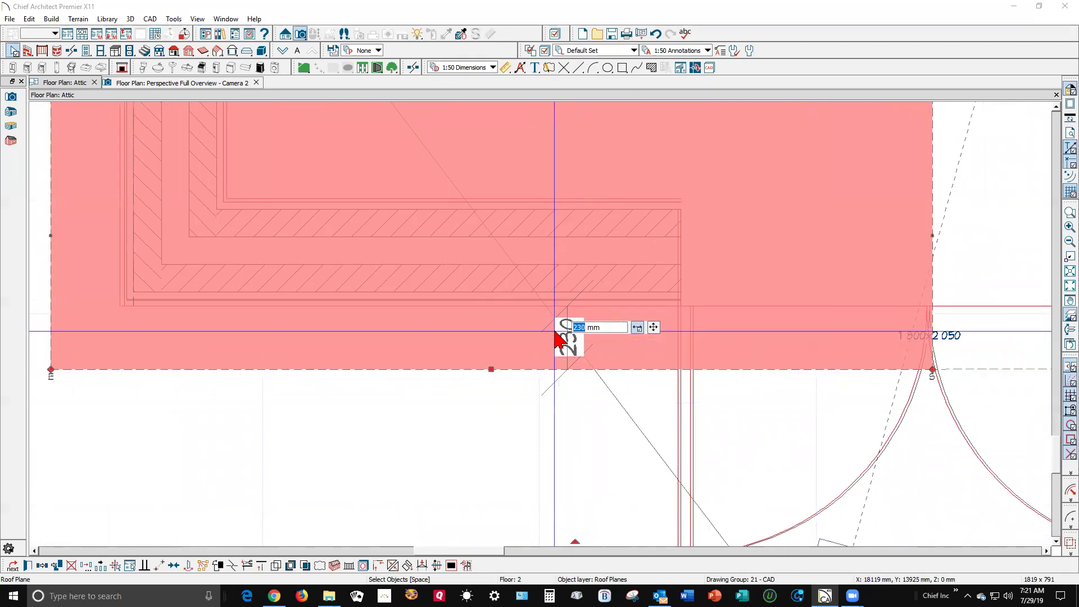
{"action": "type", "text": "235"}
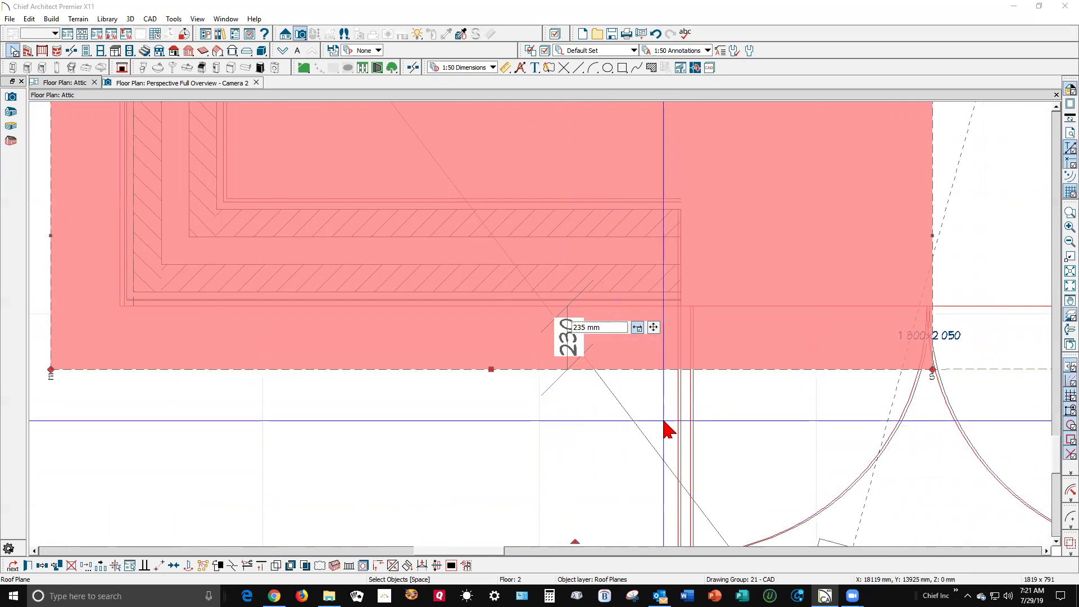
{"action": "key", "text": "Return"}
Align the front edge of the cross gable's other roof plane with its neighbour, 235 mm beyond the front wall.
{"action": "left_click", "coordinate": [981, 370]}
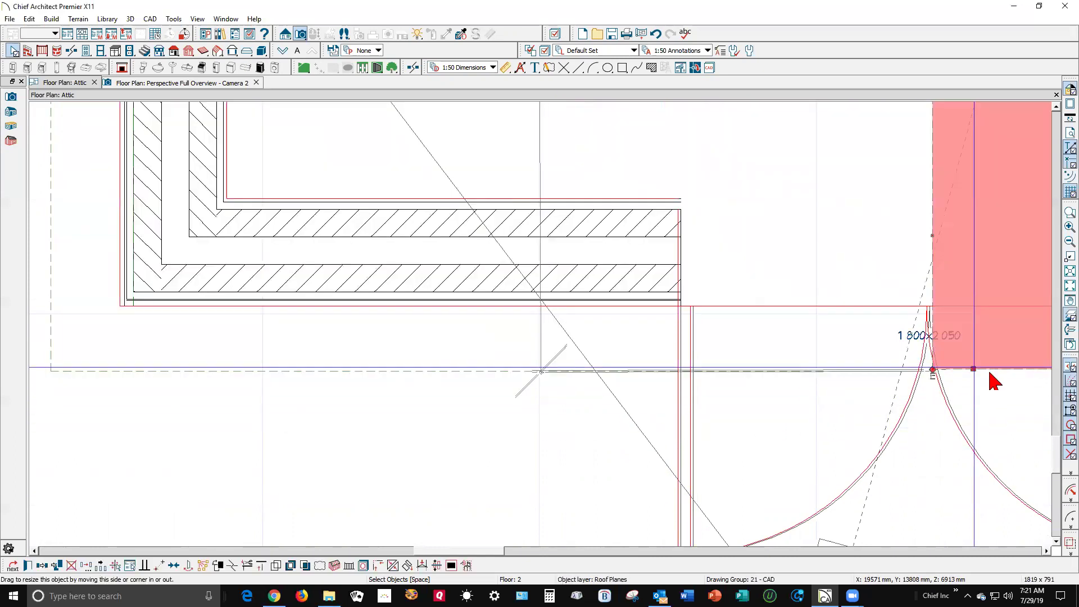
{"action": "scroll", "coordinate": [595, 331], "scroll_direction": "down", "scroll_amount": 2}
{"action": "scroll", "coordinate": [860, 348], "scroll_direction": "up", "scroll_amount": 1}
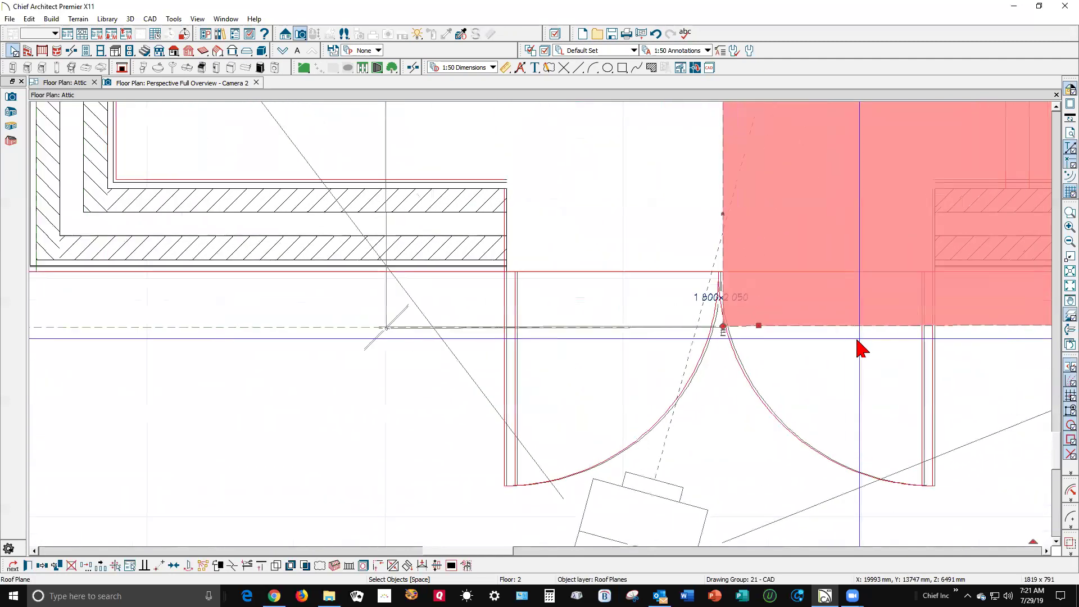
{"action": "scroll", "coordinate": [860, 348], "scroll_direction": "up", "scroll_amount": 1}
{"action": "scroll", "coordinate": [455, 291], "scroll_direction": "down", "scroll_amount": 1}
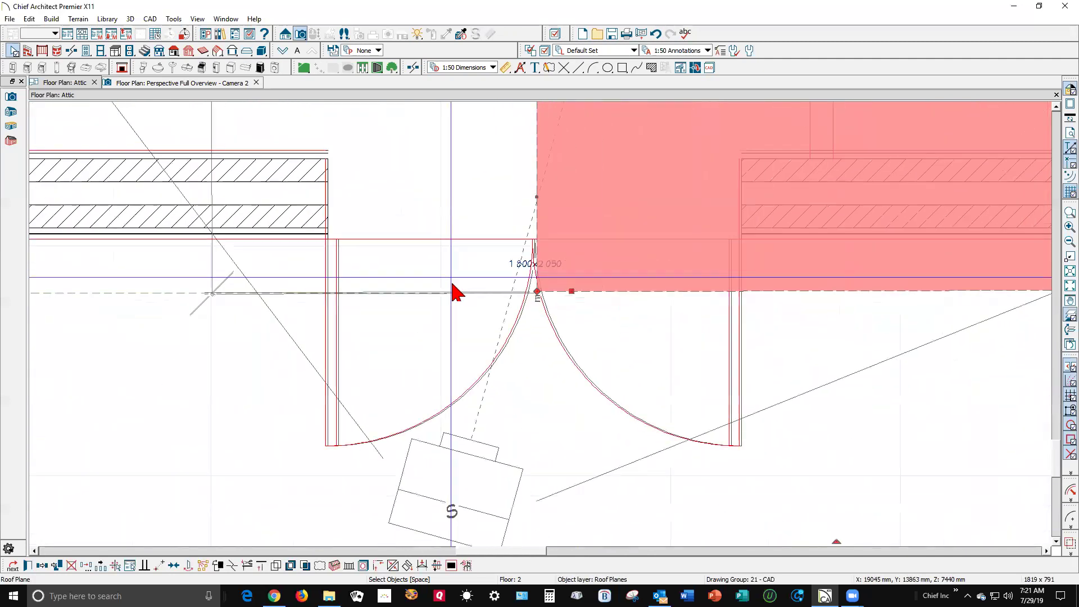
{"action": "scroll", "coordinate": [455, 291], "scroll_direction": "down", "scroll_amount": 2}
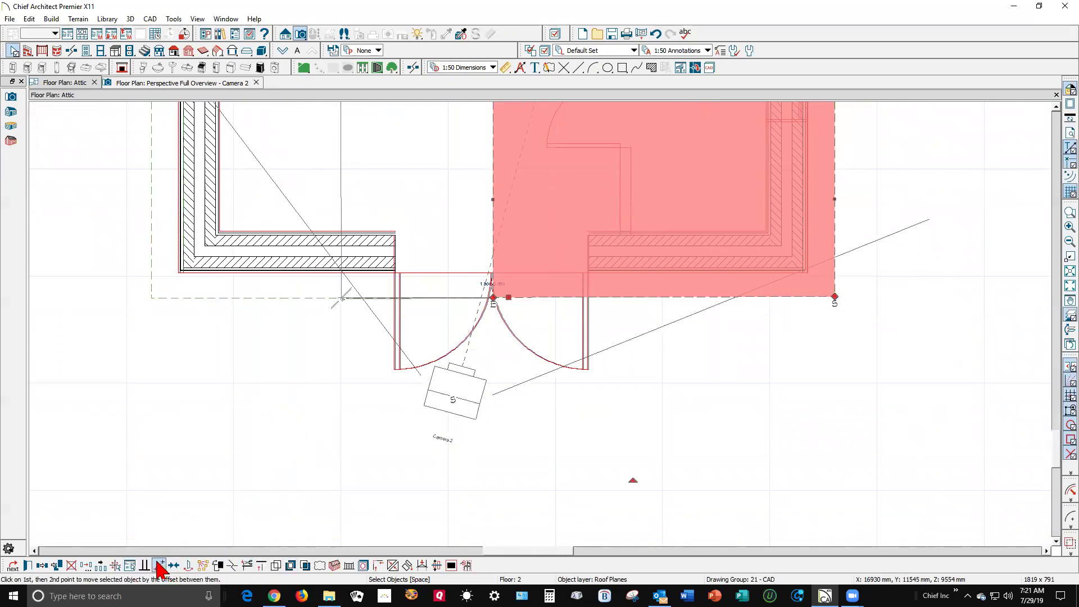
{"action": "left_click", "coordinate": [173, 564]}
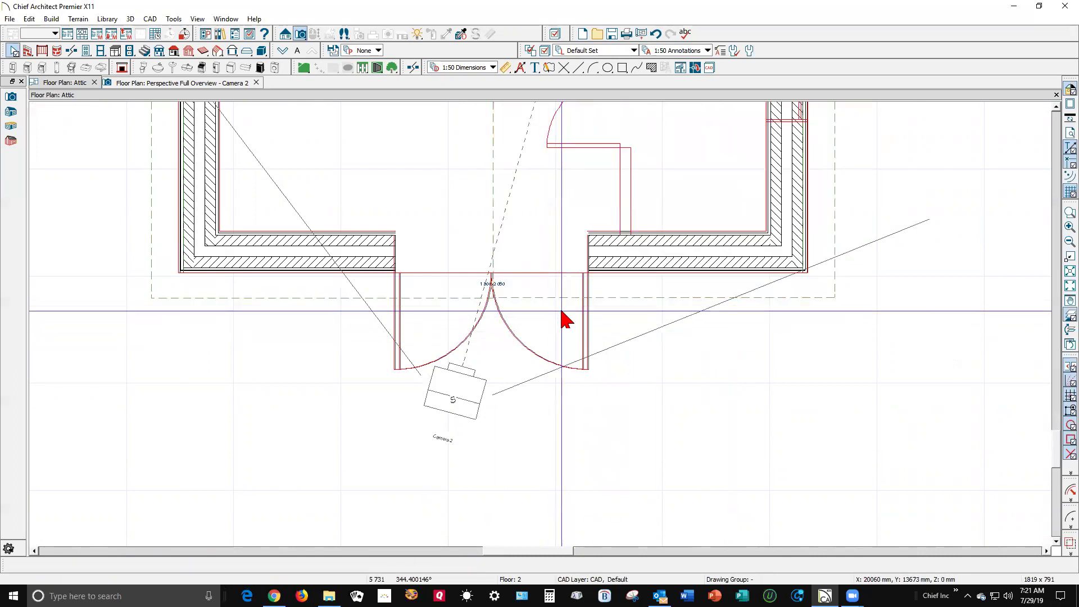
{"action": "scroll", "coordinate": [562, 312], "scroll_direction": "up", "scroll_amount": 1}
{"action": "scroll", "coordinate": [506, 292], "scroll_direction": "up", "scroll_amount": 1}
{"action": "left_click", "coordinate": [504, 290]}
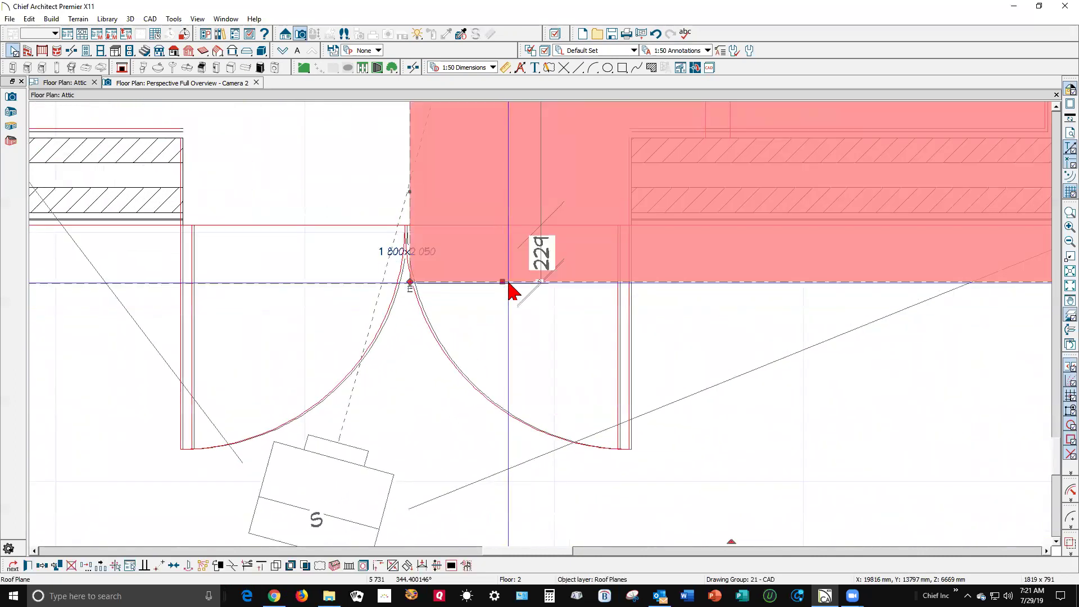
{"action": "left_click_drag", "start_coordinate": [404, 282], "coordinate": [391, 283]}
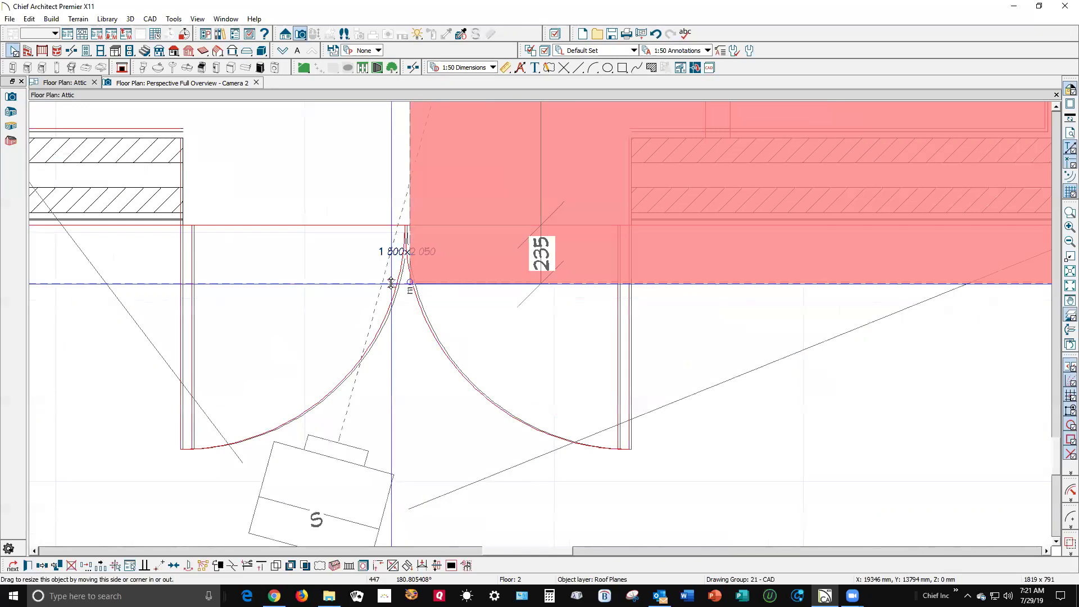
{"action": "left_click", "coordinate": [642, 377]}
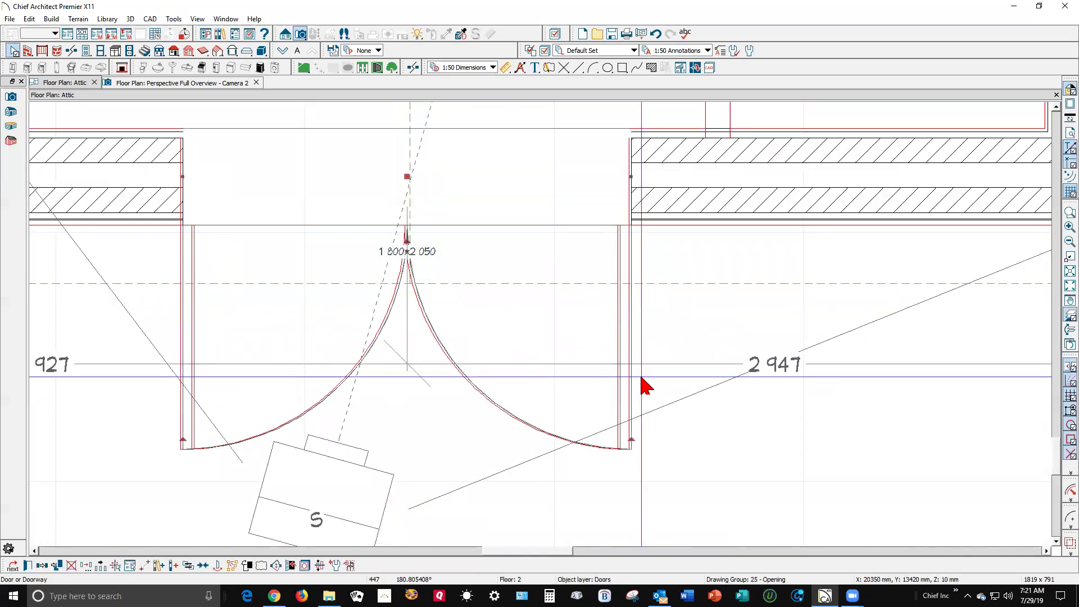
Examine the cross gable's front rake and the peak of the main roof's garage-side gable end in 3D.
{"action": "key", "text": "ctrl+Tab"}
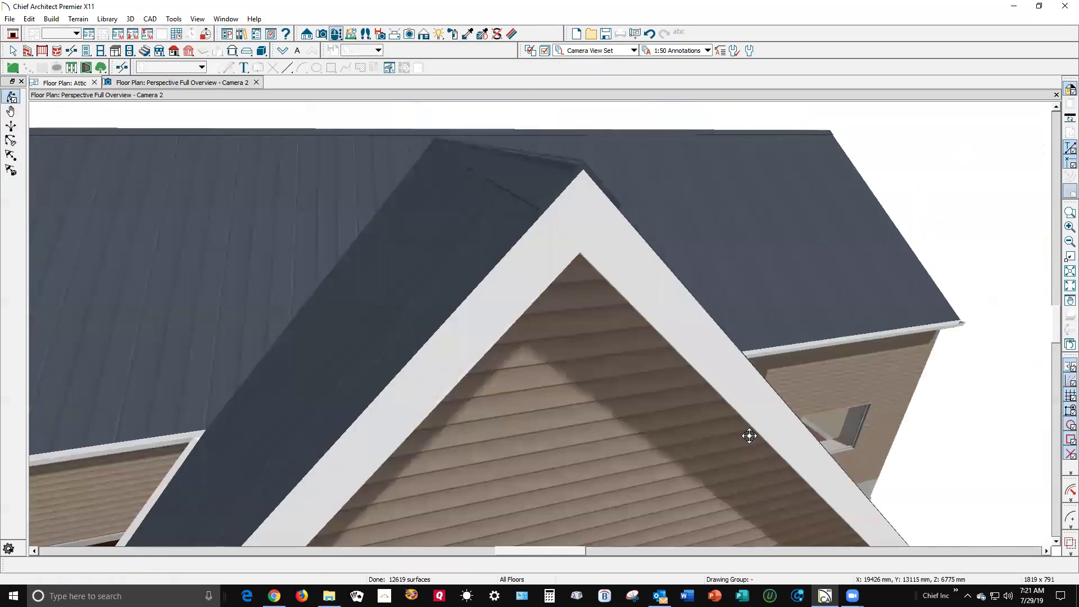
{"action": "scroll", "coordinate": [718, 275], "scroll_direction": "down", "scroll_amount": 6}
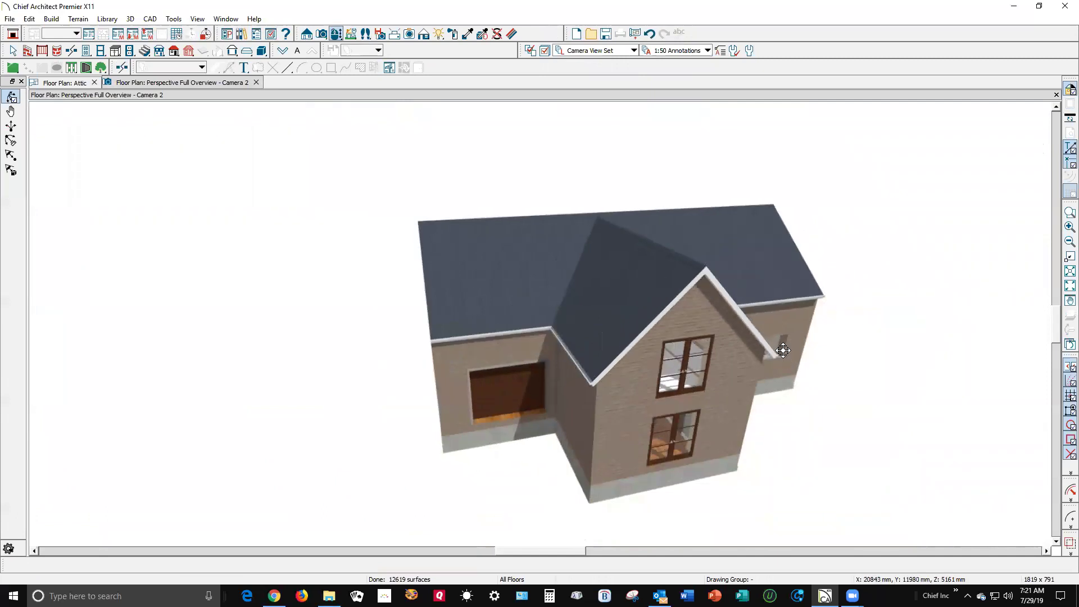
{"action": "left_click_drag", "start_coordinate": [565, 355], "coordinate": [764, 340]}
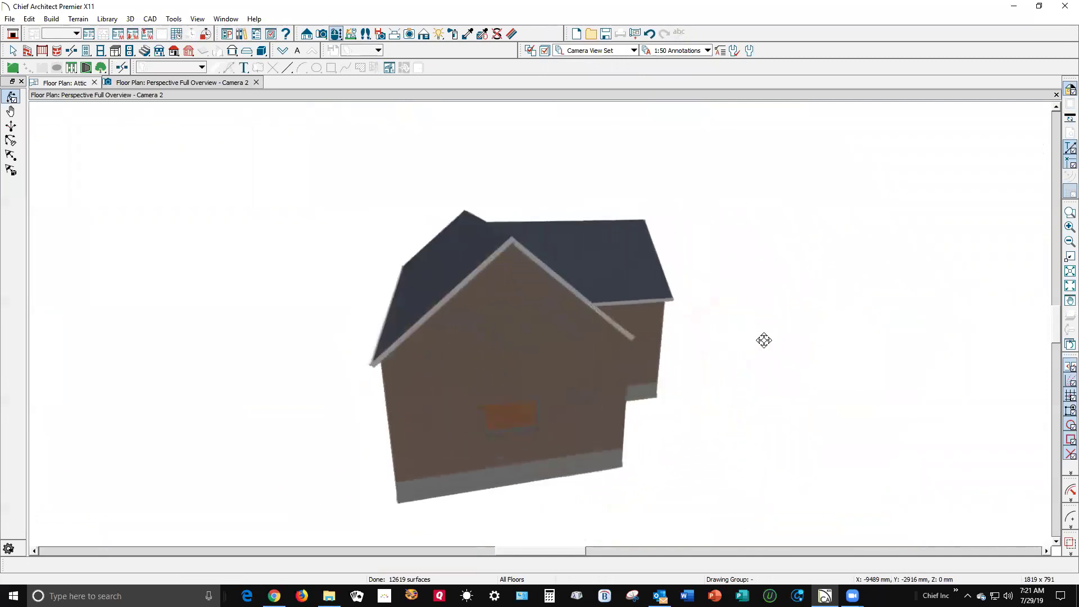
{"action": "scroll", "coordinate": [503, 245], "scroll_direction": "up", "scroll_amount": 6}
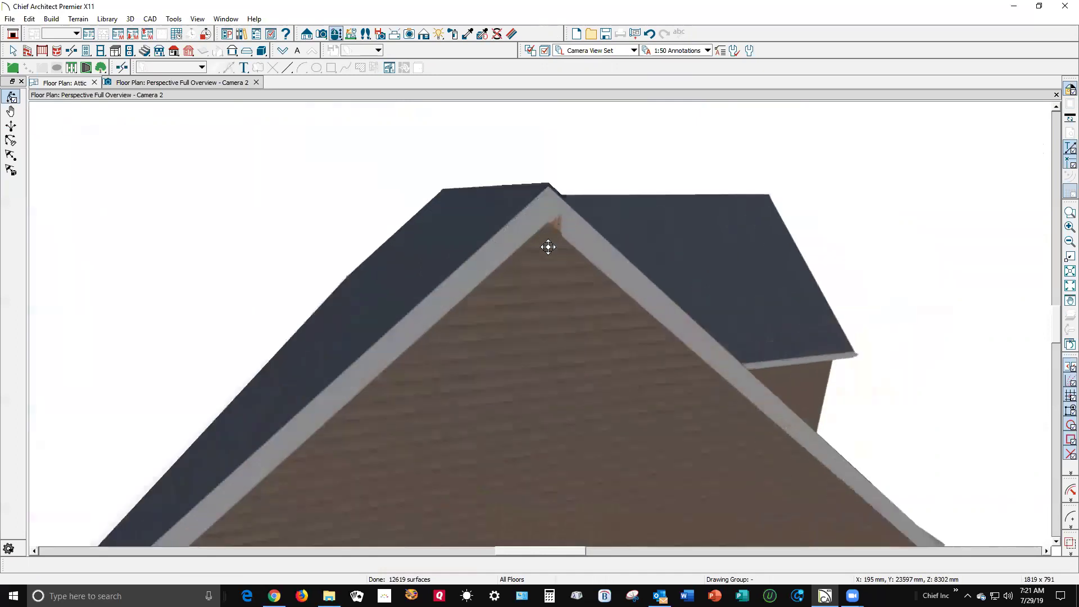
{"action": "scroll", "coordinate": [548, 247], "scroll_direction": "down", "scroll_amount": 2}
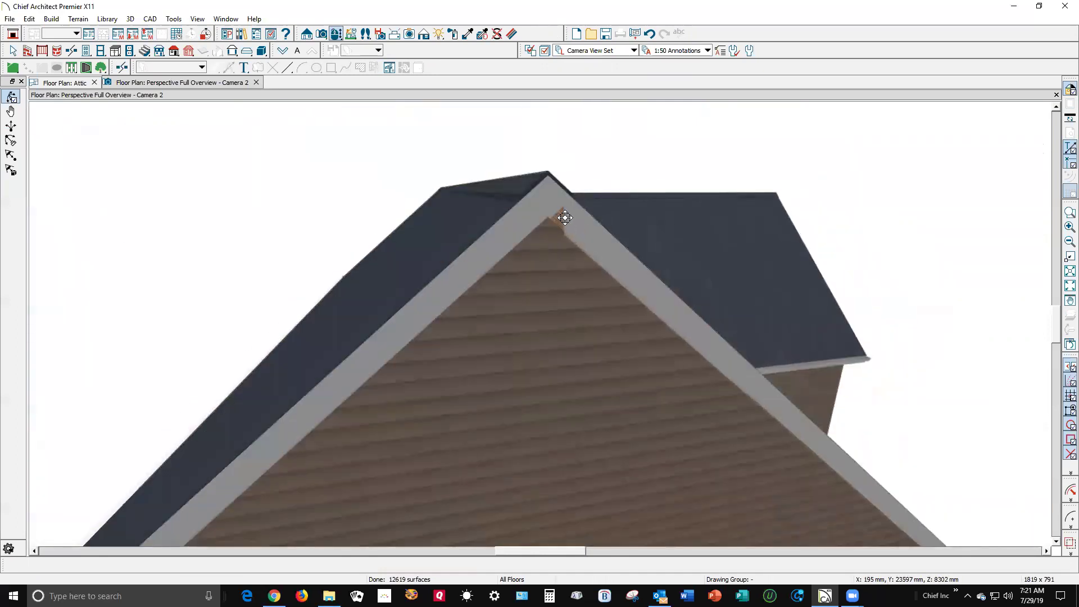
Extend the front main roof plane 200 mm beyond the garage-side gable-end wall in the attic plan.
{"action": "key", "text": "ctrl+Tab"}
{"action": "scroll", "coordinate": [710, 306], "scroll_direction": "down", "scroll_amount": 6}
{"action": "scroll", "coordinate": [723, 355], "scroll_direction": "down", "scroll_amount": 4}
{"action": "scroll", "coordinate": [561, 211], "scroll_direction": "up", "scroll_amount": 6}
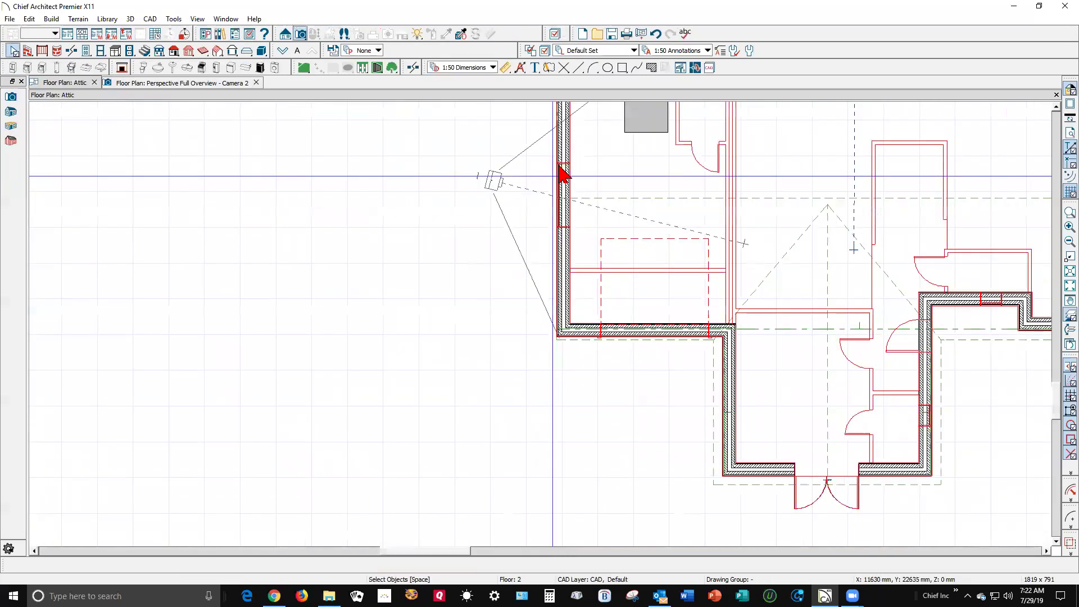
{"action": "scroll", "coordinate": [590, 265], "scroll_direction": "down", "scroll_amount": 4}
{"action": "scroll", "coordinate": [602, 429], "scroll_direction": "up", "scroll_amount": 3}
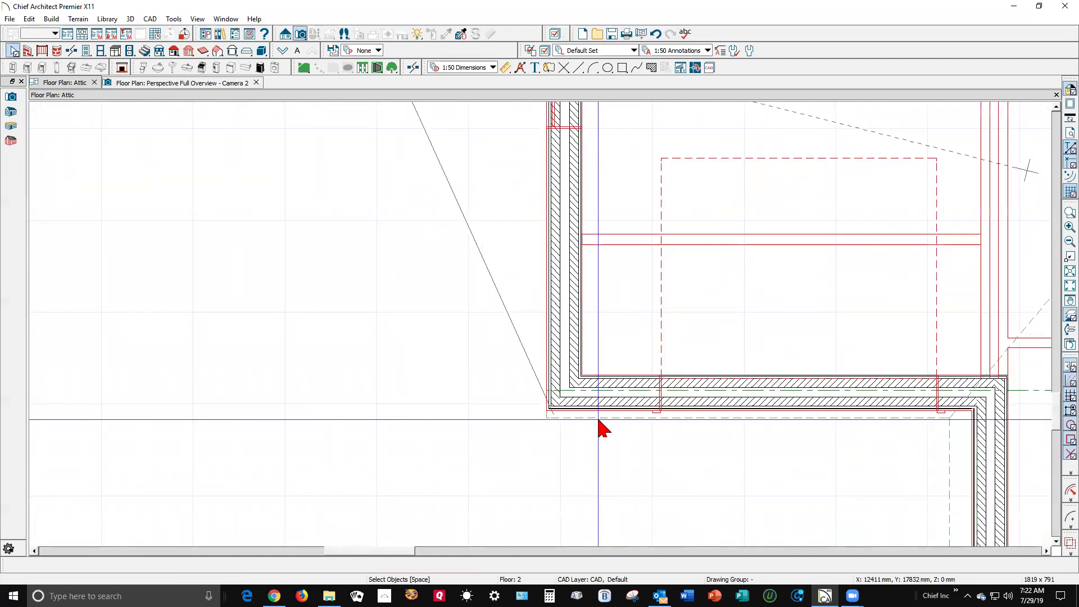
{"action": "left_click", "coordinate": [600, 417]}
{"action": "scroll", "coordinate": [548, 235], "scroll_direction": "up", "scroll_amount": 2}
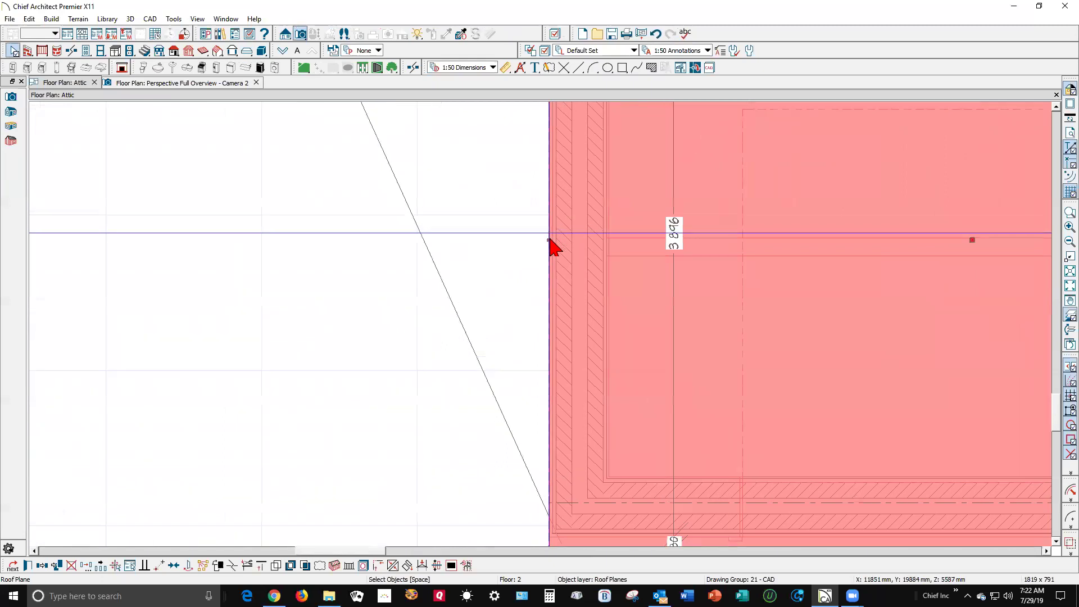
{"action": "left_click_drag", "start_coordinate": [549, 240], "coordinate": [515, 239]}
{"action": "scroll", "coordinate": [620, 387], "scroll_direction": "down", "scroll_amount": 1}
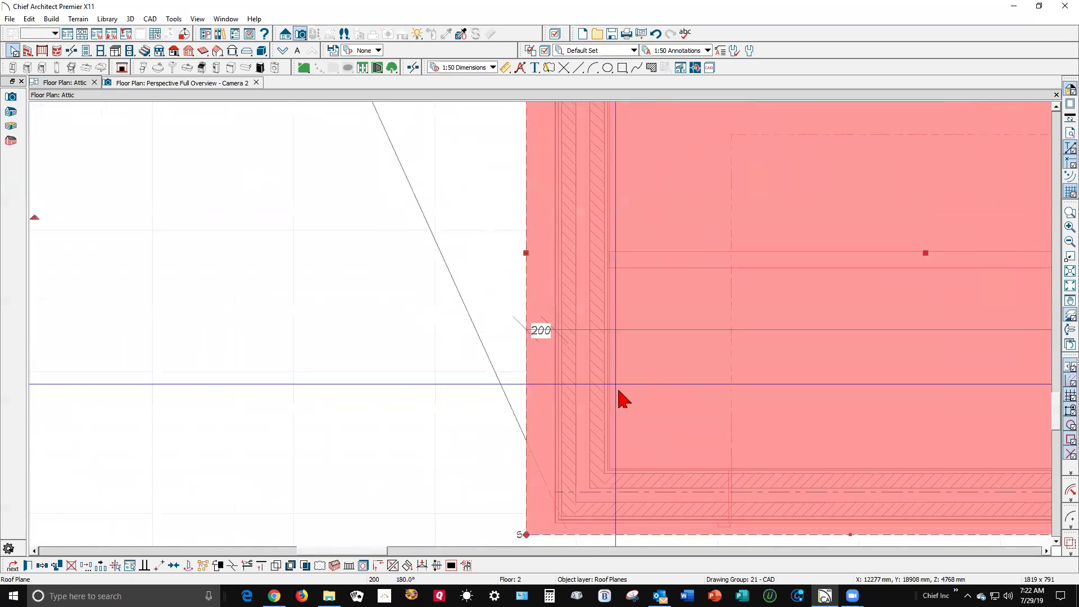
Extend the rear main roof plane past the same gable-end wall to meet the front plane's overhang line.
{"action": "scroll", "coordinate": [620, 395], "scroll_direction": "down", "scroll_amount": 3}
{"action": "scroll", "coordinate": [604, 174], "scroll_direction": "up", "scroll_amount": 3}
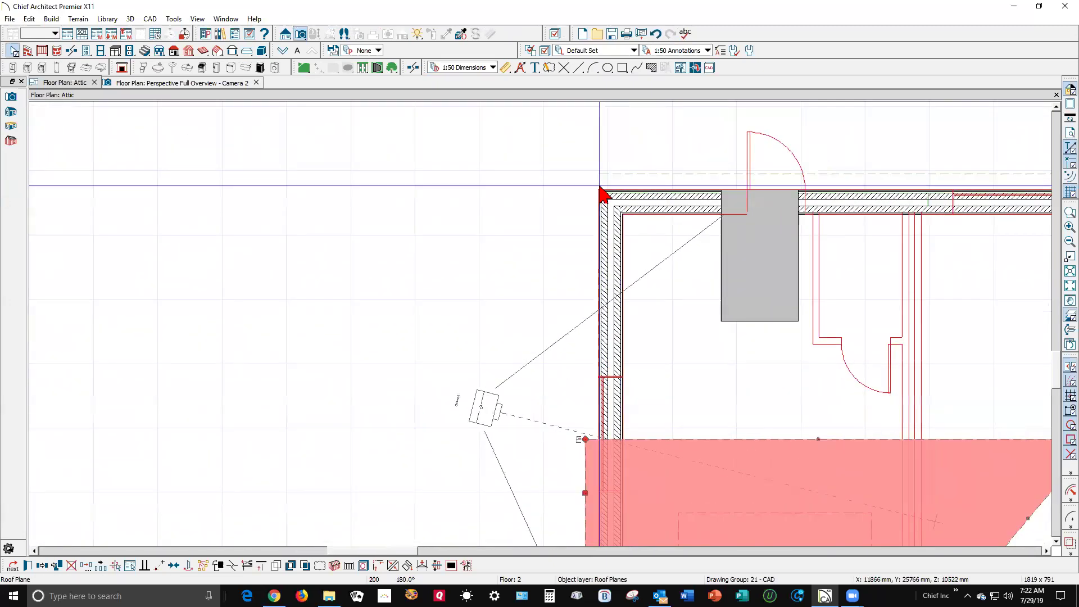
{"action": "left_click", "coordinate": [599, 182]}
{"action": "left_click_drag", "start_coordinate": [598, 184], "coordinate": [585, 455]}
{"action": "key", "text": "Escape"}
Pull the gable edges of both main roof planes in toward the garage-side wall, leaving a small, matching overhang.
{"action": "scroll", "coordinate": [597, 475], "scroll_direction": "up", "scroll_amount": 5}
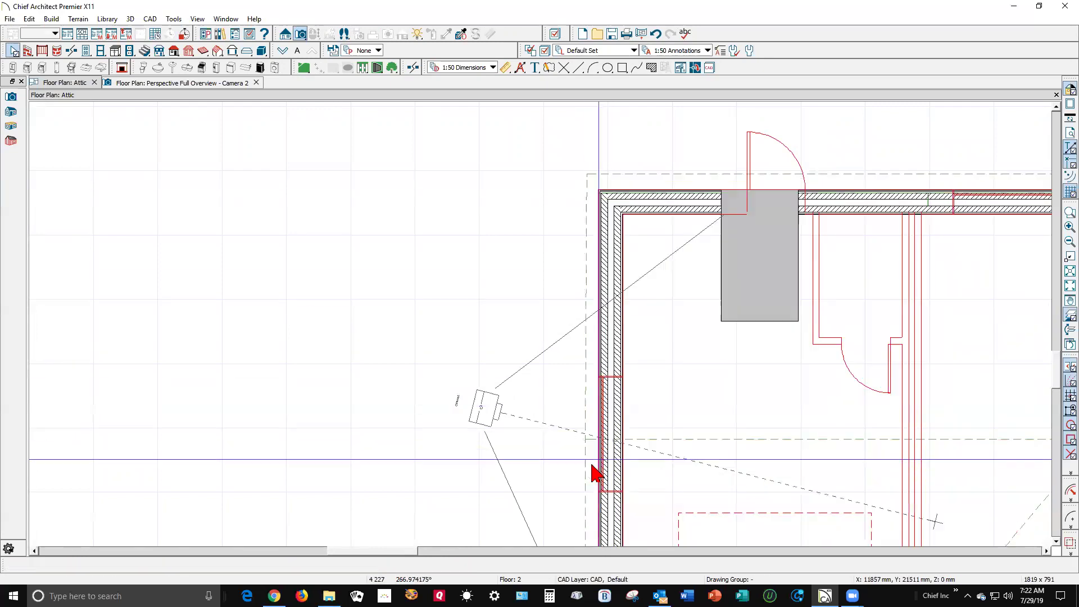
{"action": "left_click", "coordinate": [579, 330]}
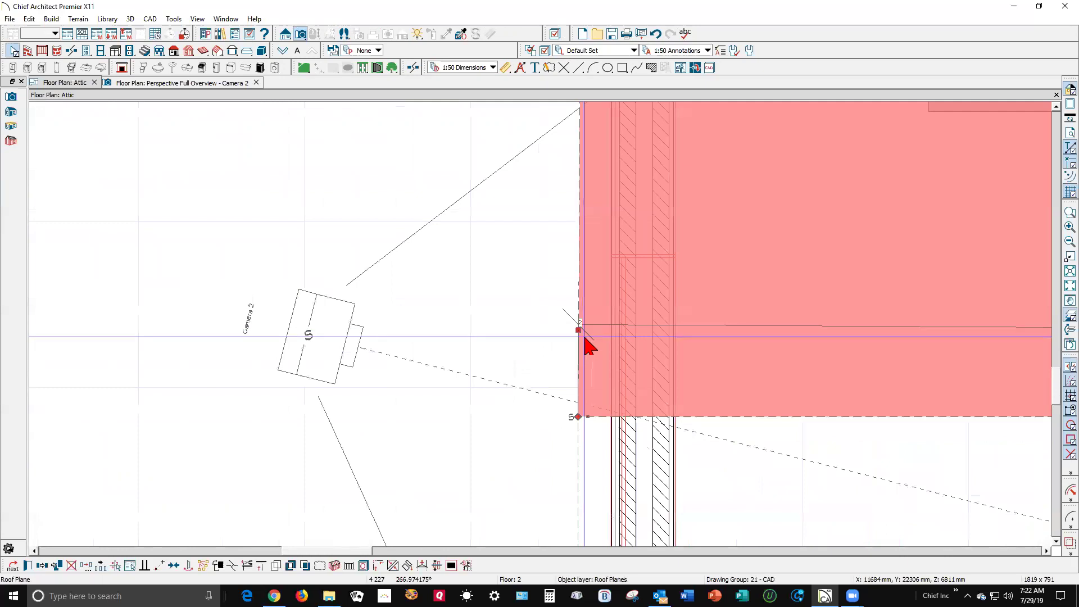
{"action": "scroll", "coordinate": [591, 343], "scroll_direction": "down", "scroll_amount": 4}
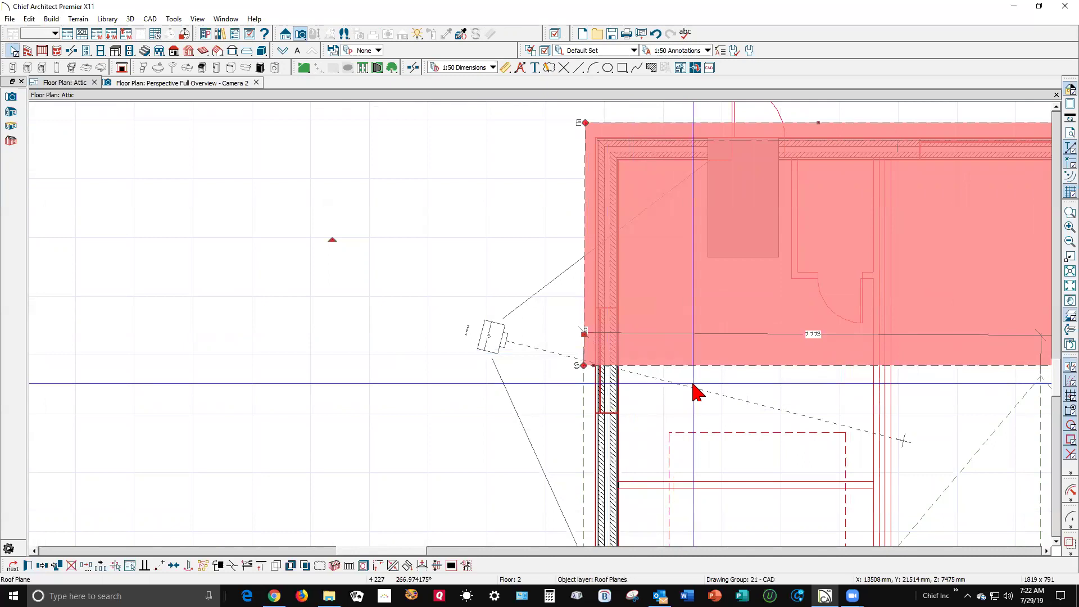
{"action": "scroll", "coordinate": [595, 332], "scroll_direction": "up", "scroll_amount": 4}
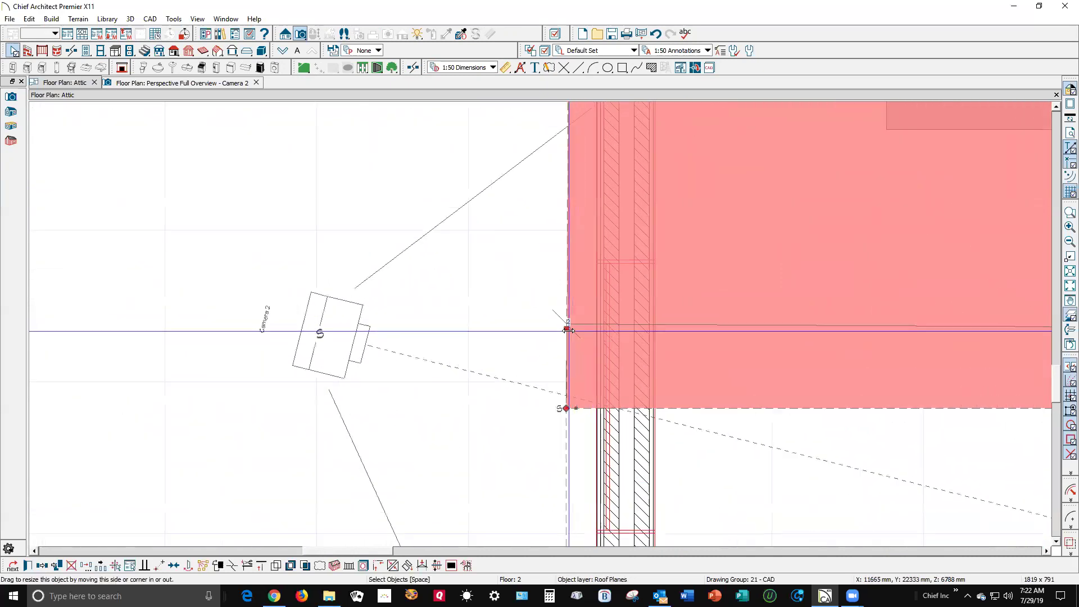
{"action": "left_click_drag", "start_coordinate": [569, 337], "coordinate": [593, 353]}
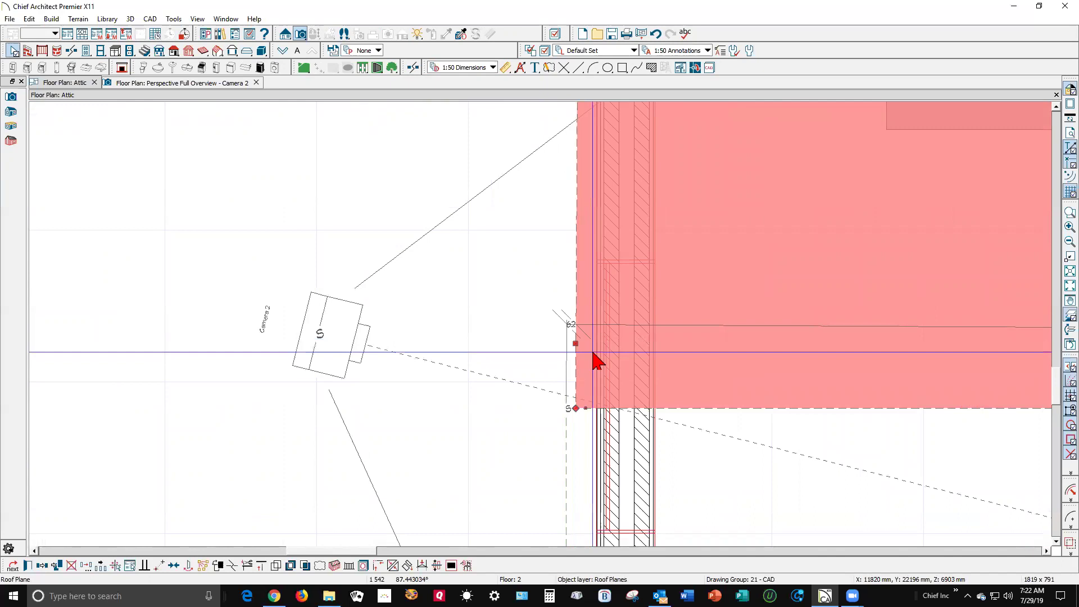
{"action": "scroll", "coordinate": [588, 363], "scroll_direction": "up", "scroll_amount": 2}
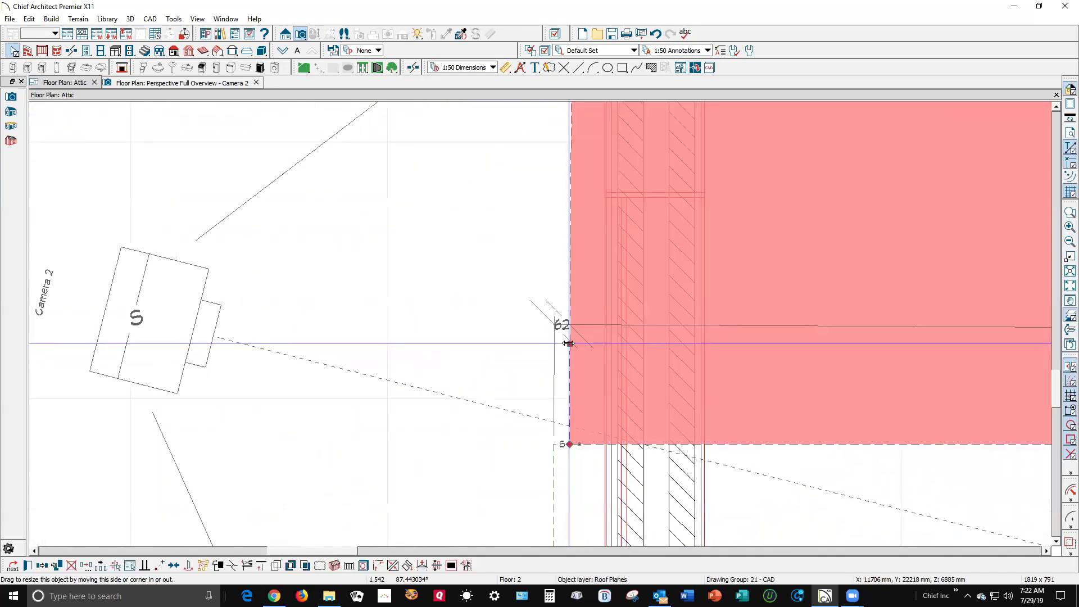
{"action": "left_click_drag", "start_coordinate": [577, 350], "coordinate": [586, 436]}
{"action": "key", "text": "Escape"}
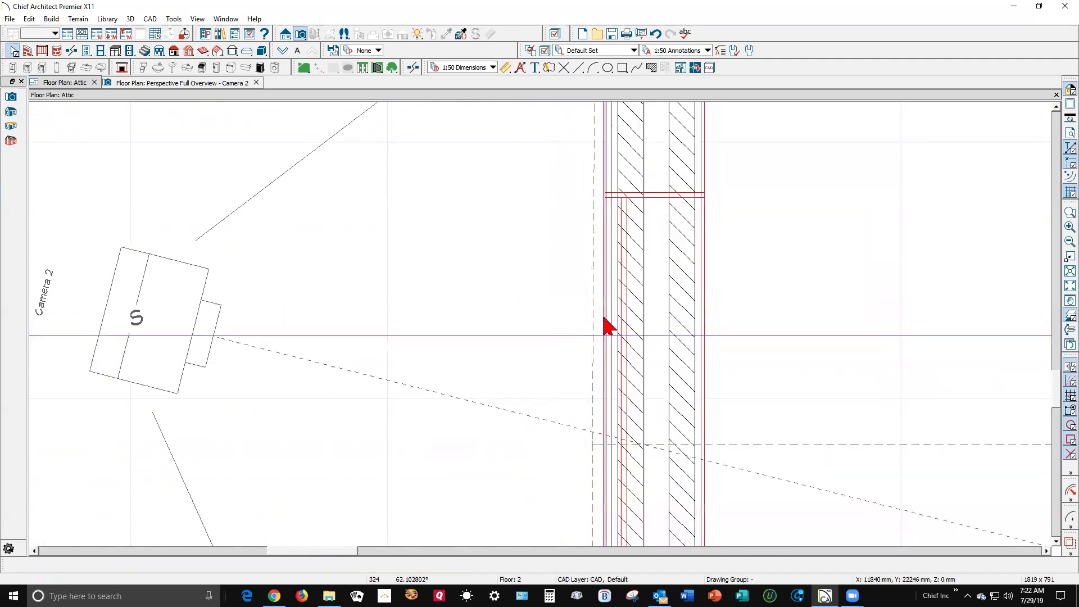
Make the gable edges of both main roof planes exactly parallel to the garage-side gable-end wall in the attic plan.
{"action": "key", "text": "ctrl+Tab"}
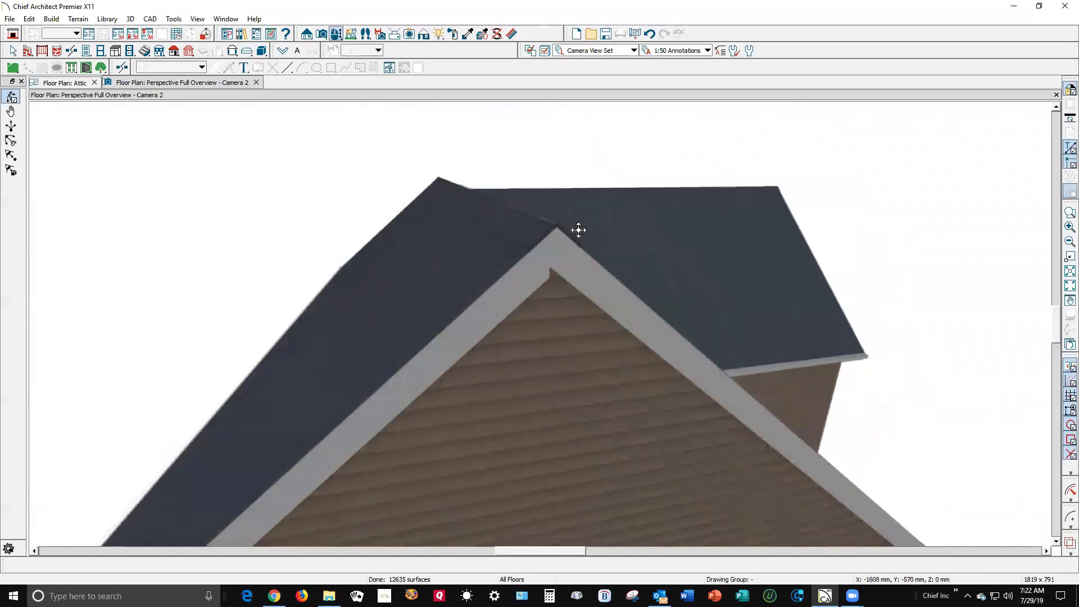
{"action": "key", "text": "ctrl+Tab"}
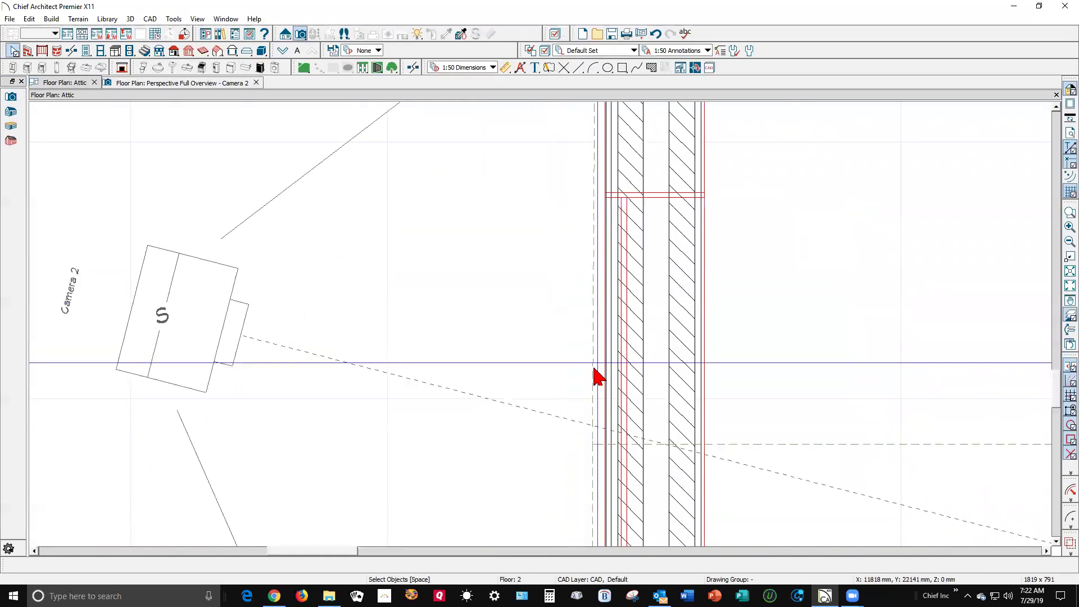
{"action": "scroll", "coordinate": [590, 386], "scroll_direction": "up", "scroll_amount": 5}
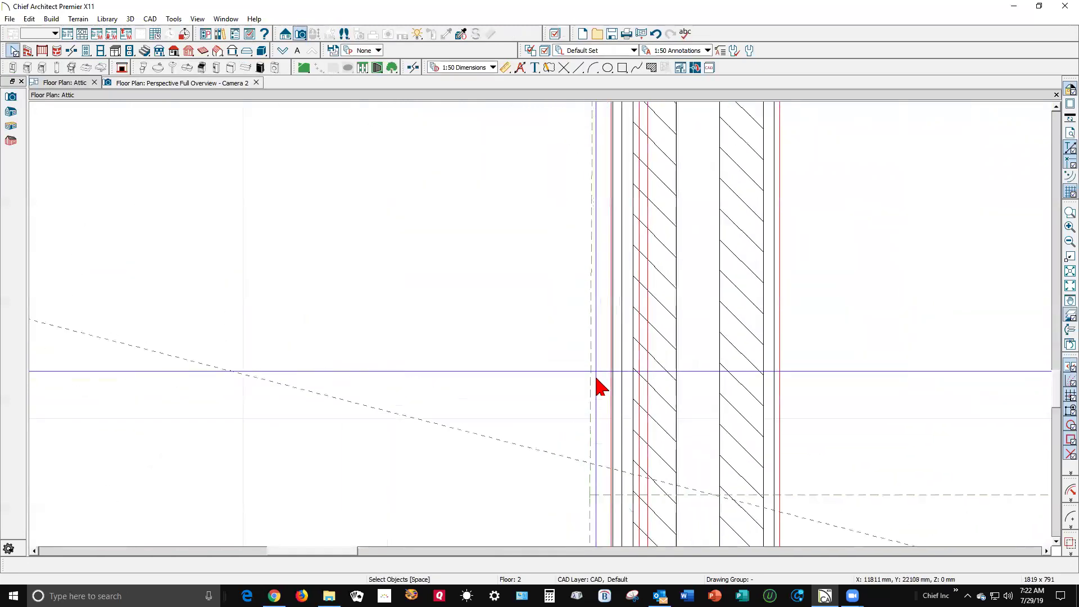
{"action": "scroll", "coordinate": [587, 320], "scroll_direction": "down", "scroll_amount": 1}
{"action": "left_click", "coordinate": [617, 289]}
{"action": "scroll", "coordinate": [607, 345], "scroll_direction": "down", "scroll_amount": 3}
{"action": "scroll", "coordinate": [534, 425], "scroll_direction": "down", "scroll_amount": 2}
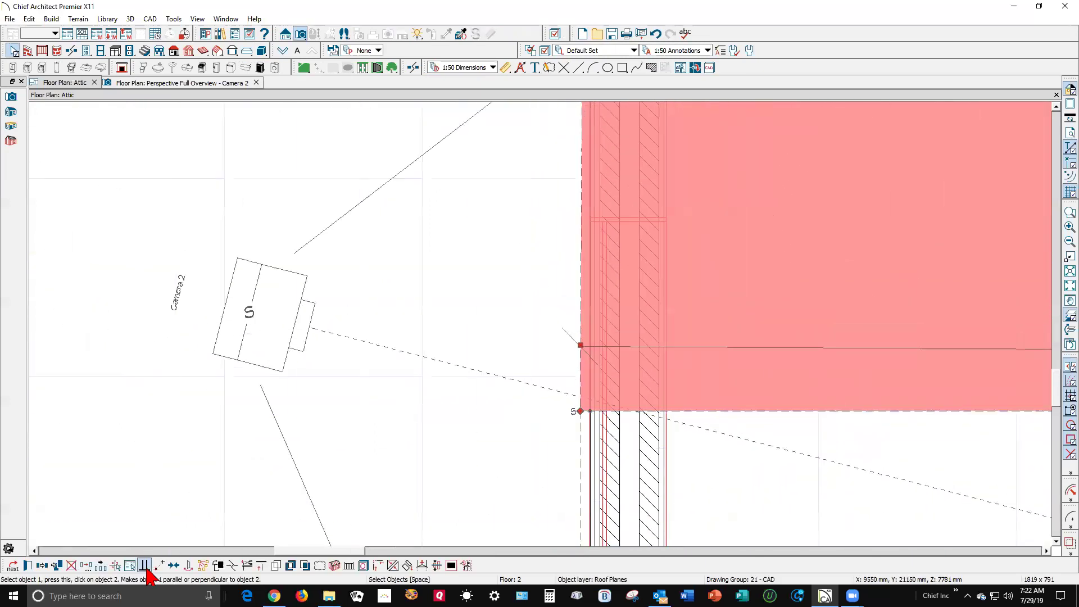
{"action": "left_click", "coordinate": [145, 567]}
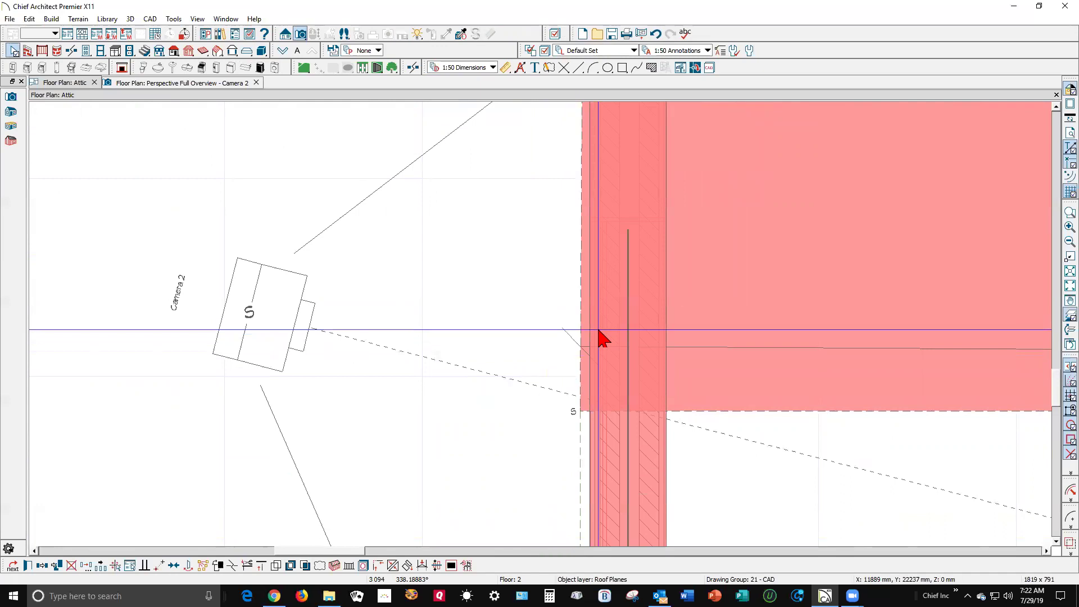
{"action": "left_click", "coordinate": [584, 464]}
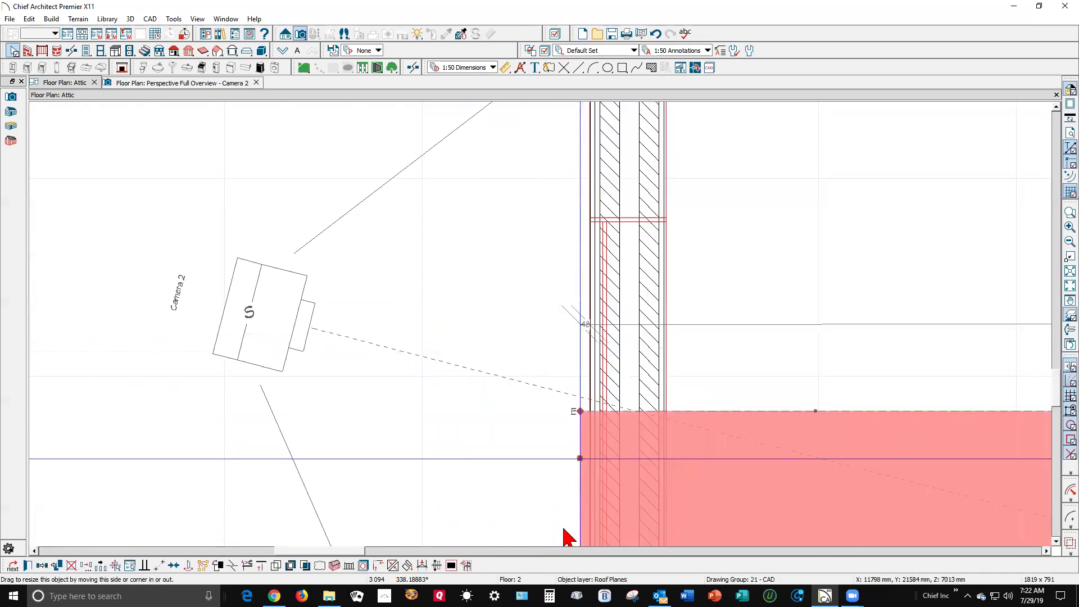
{"action": "left_click", "coordinate": [145, 565]}
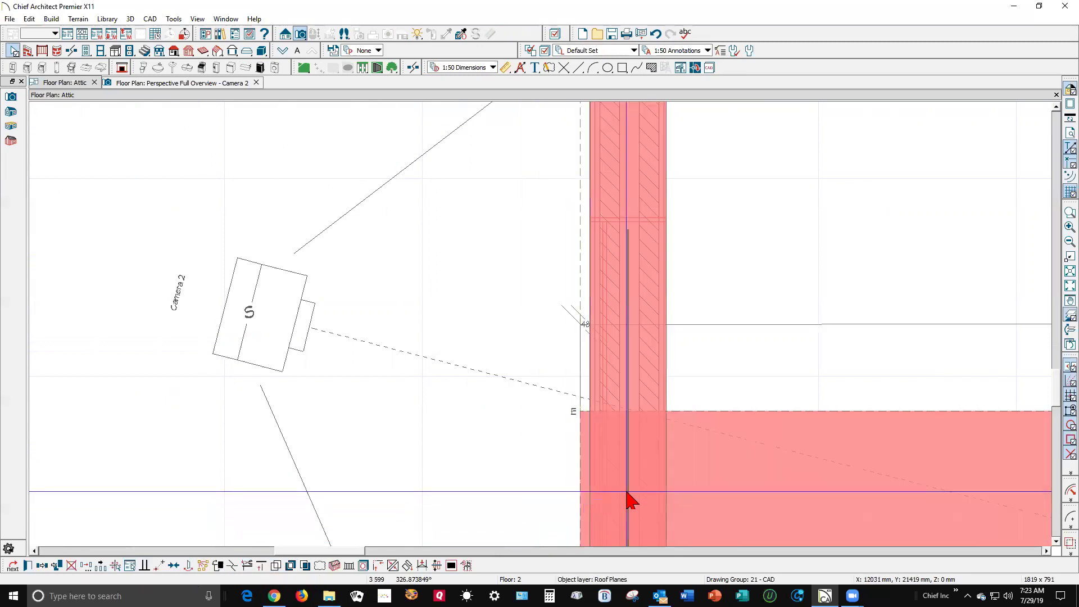
{"action": "left_click", "coordinate": [628, 500]}
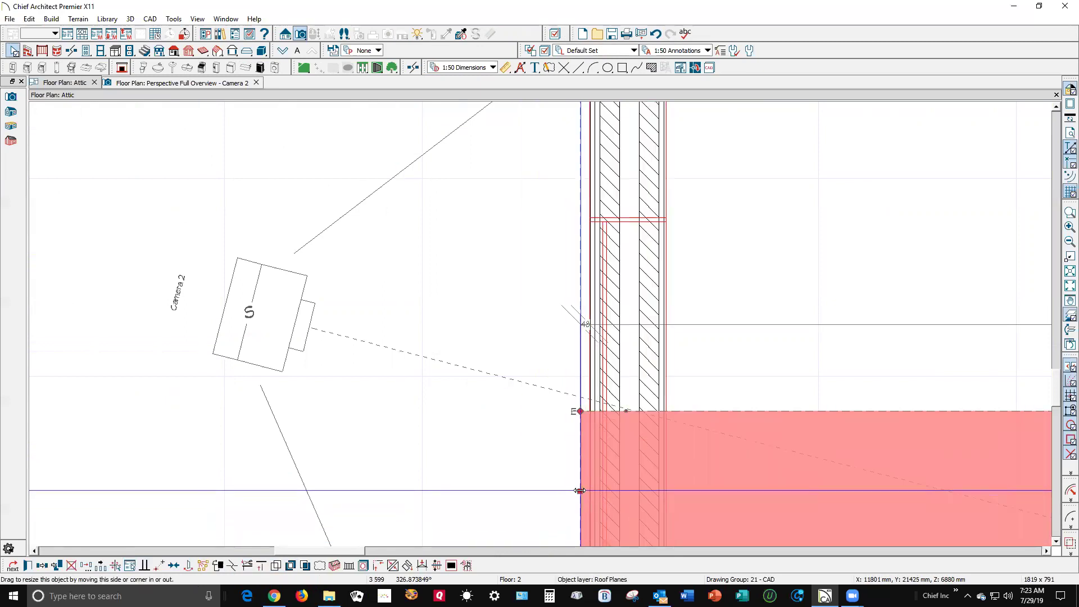
Line up the gable edges of the two main roof planes where they meet at the ridge beyond the garage-side wall.
{"action": "scroll", "coordinate": [579, 444], "scroll_direction": "up", "scroll_amount": 4}
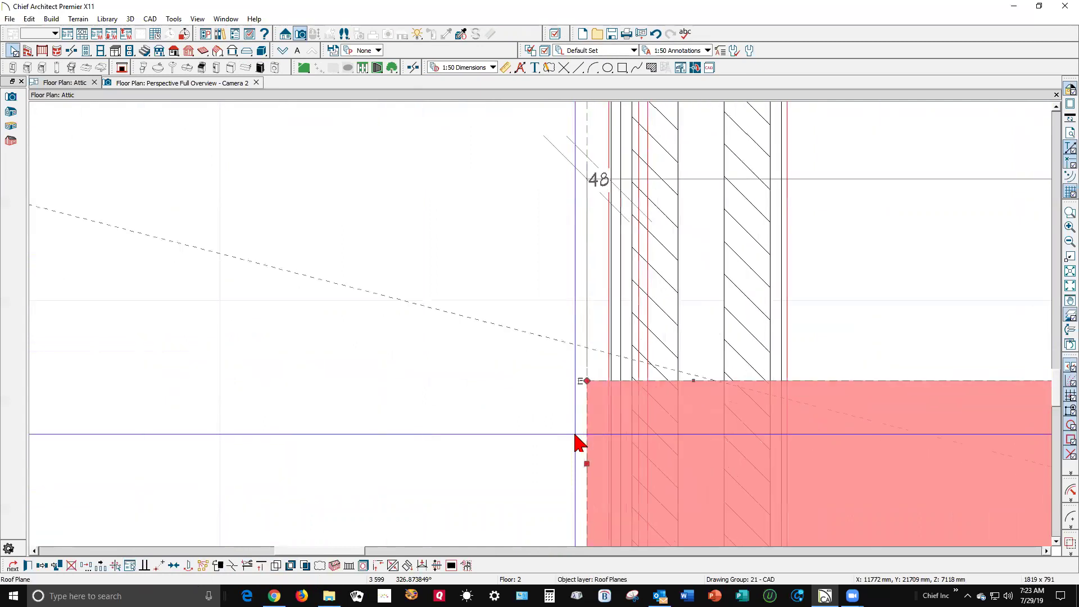
{"action": "scroll", "coordinate": [604, 325], "scroll_direction": "up", "scroll_amount": 4}
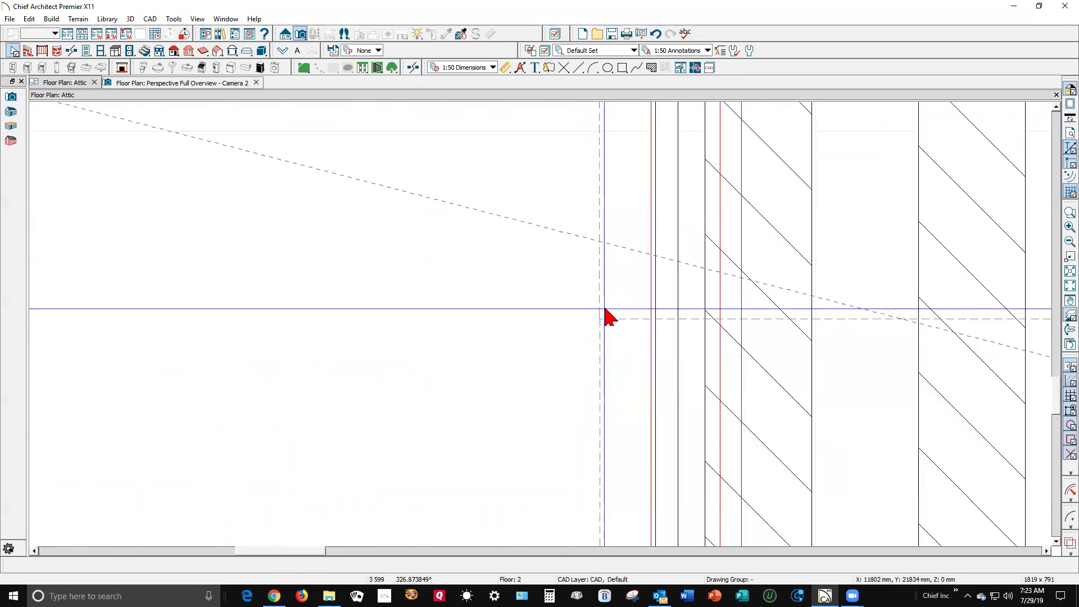
{"action": "left_click_drag", "start_coordinate": [588, 324], "coordinate": [602, 223]}
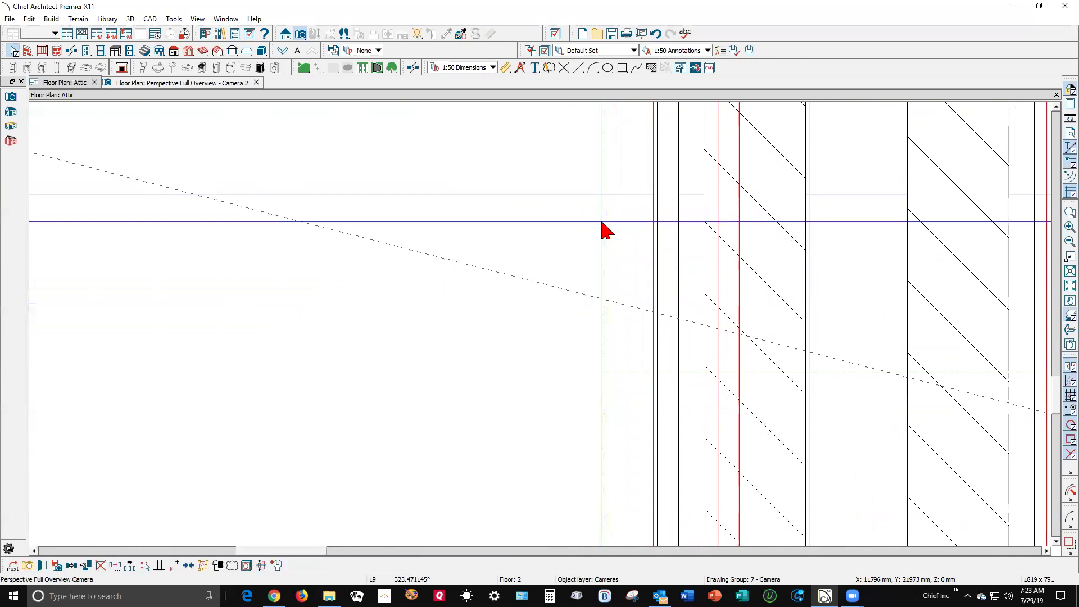
{"action": "left_click", "coordinate": [602, 223]}
{"action": "left_click_drag", "start_coordinate": [603, 222], "coordinate": [603, 395]}
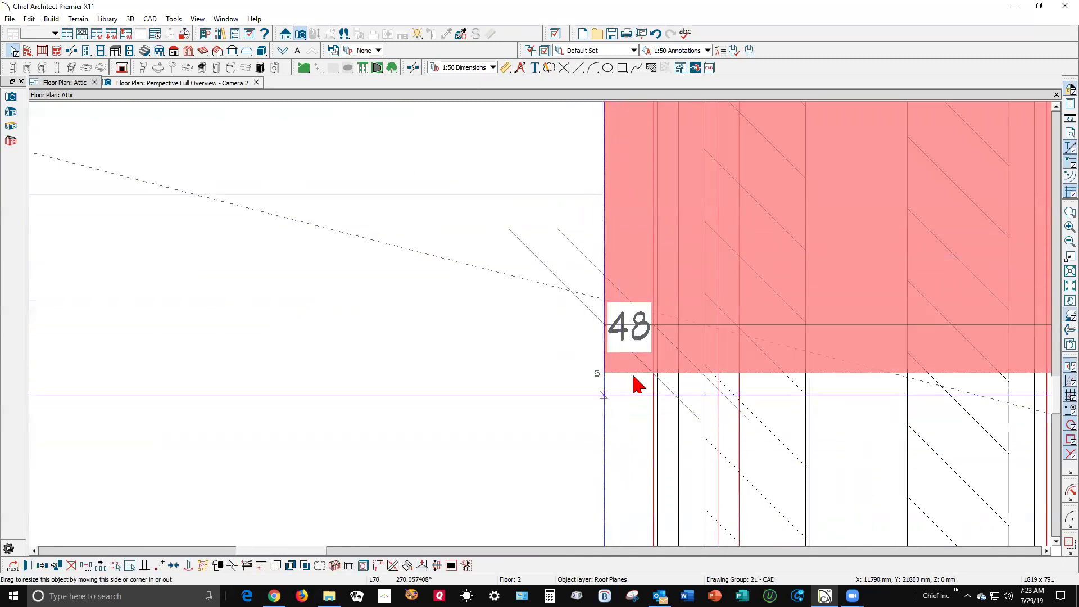
{"action": "key", "text": "Escape"}
Examine the garage-side gable peak, rakes, eaves and the cross gable's junction with the main roof from all sides in 3D.
{"action": "key", "text": "ctrl+Tab"}
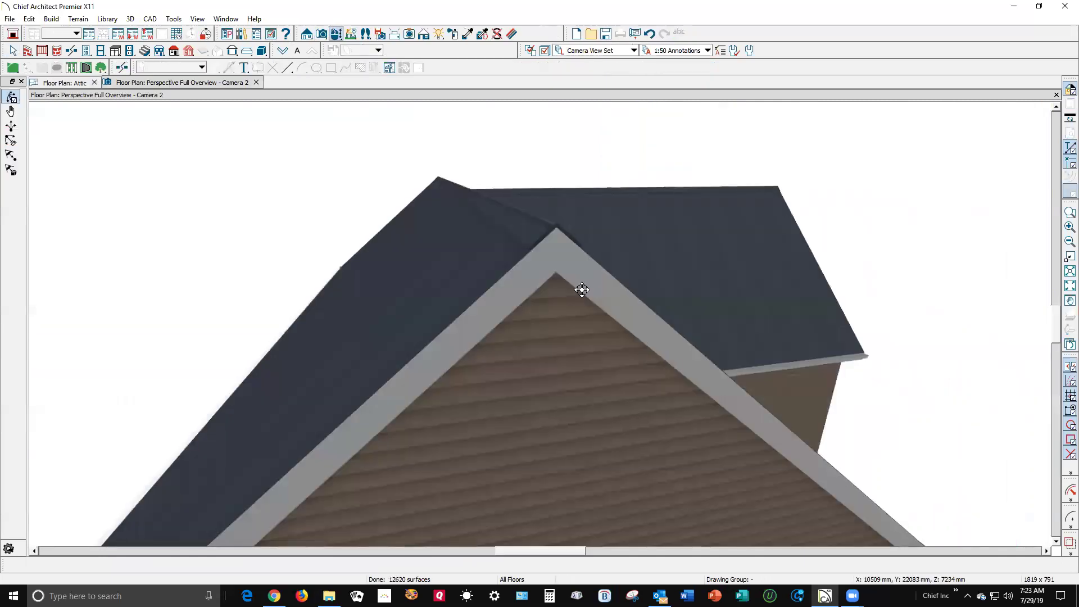
{"action": "scroll", "coordinate": [649, 306], "scroll_direction": "down", "scroll_amount": 5}
{"action": "left_click_drag", "start_coordinate": [595, 361], "coordinate": [879, 330]}
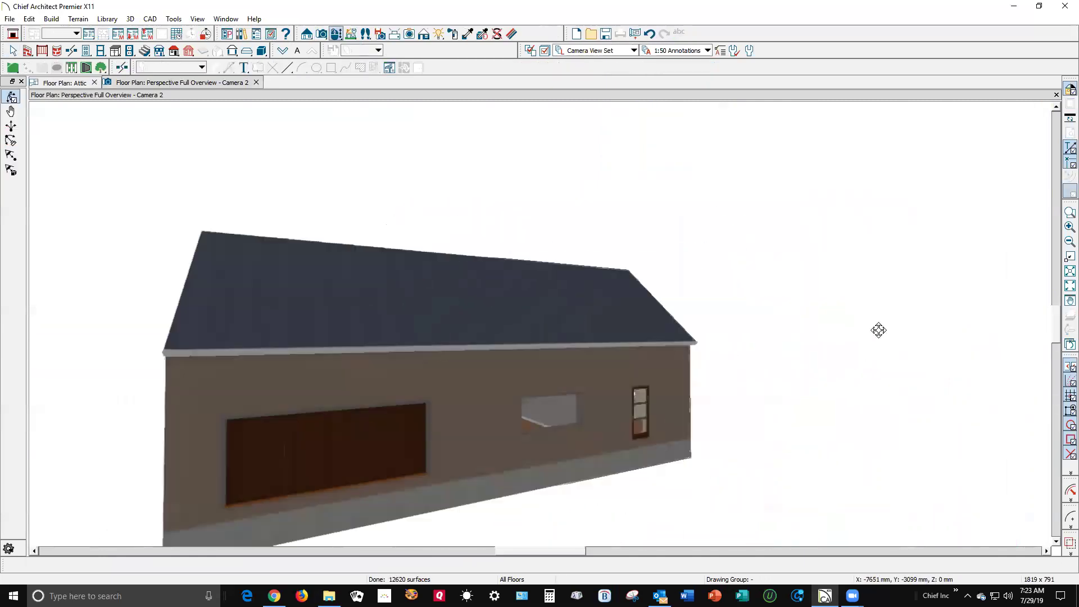
{"action": "scroll", "coordinate": [881, 330], "scroll_direction": "up", "scroll_amount": 3}
{"action": "left_click_drag", "start_coordinate": [603, 329], "coordinate": [739, 330]}
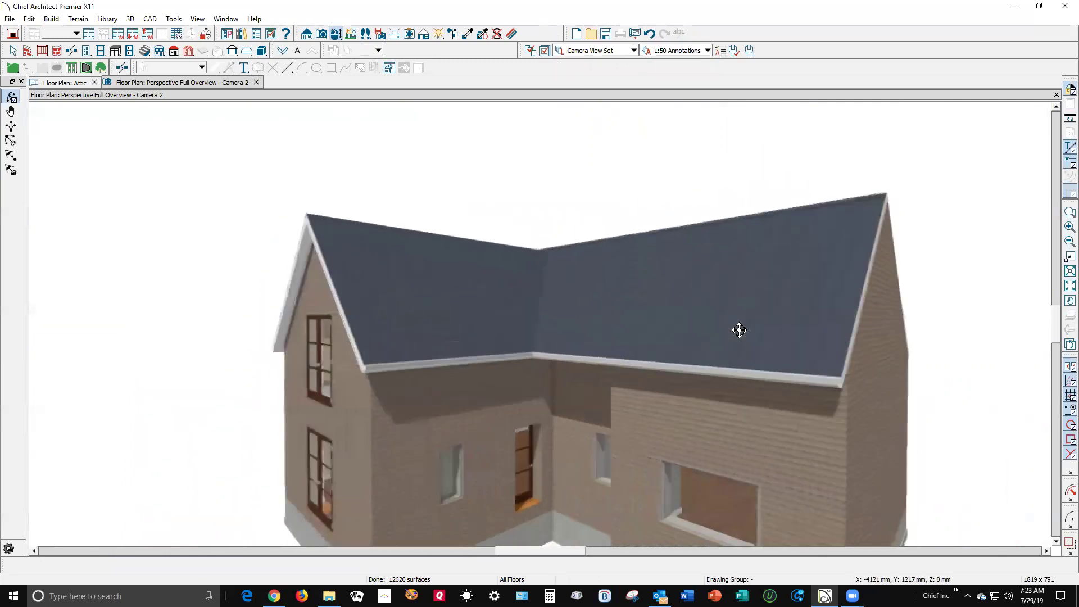
{"action": "left_click_drag", "start_coordinate": [498, 349], "coordinate": [444, 362]}
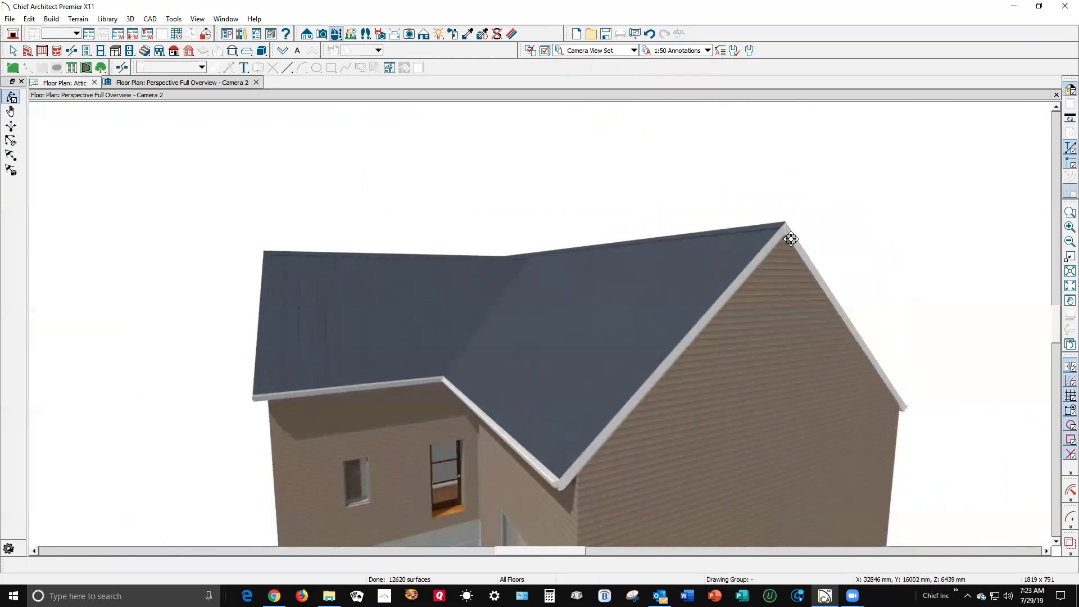
{"action": "left_click_drag", "start_coordinate": [787, 299], "coordinate": [773, 316]}
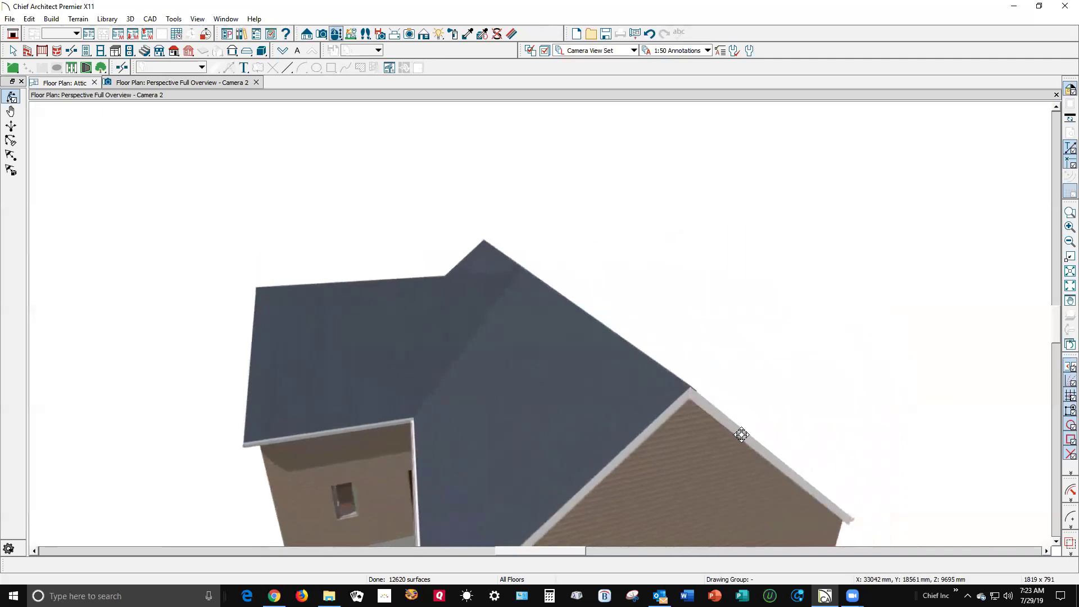
{"action": "left_click_drag", "start_coordinate": [698, 436], "coordinate": [762, 403]}
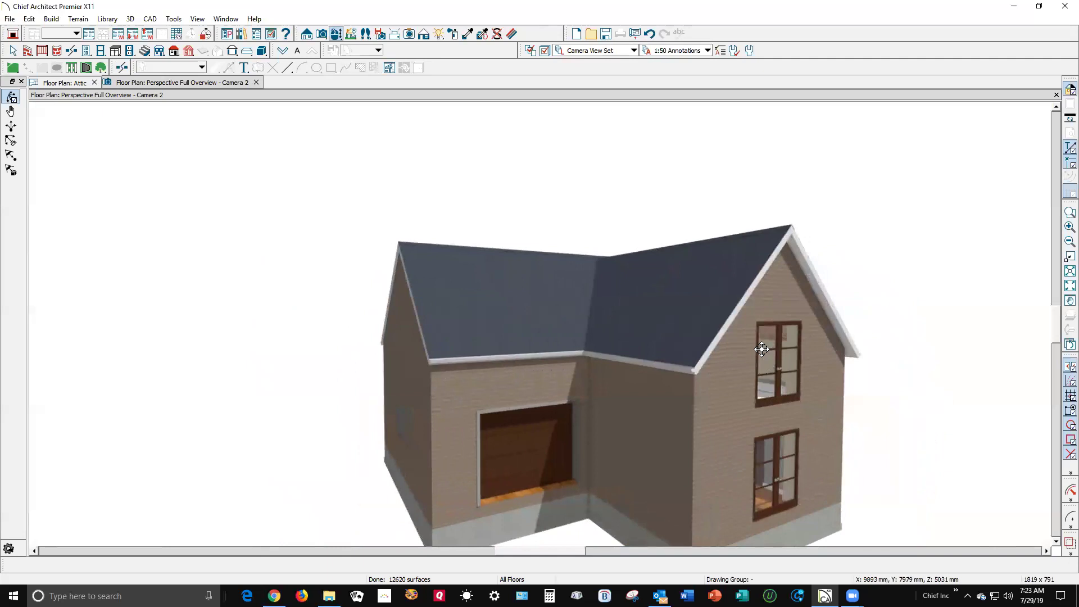